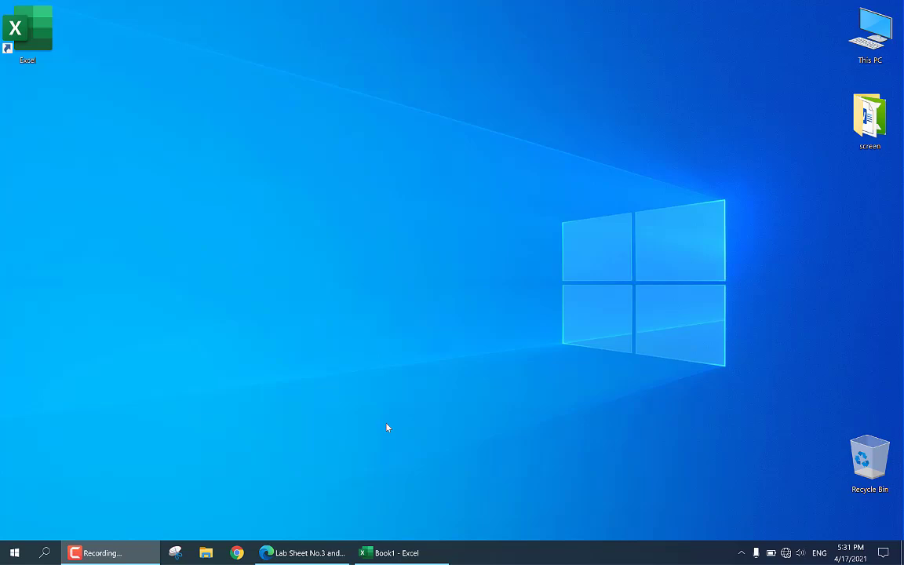
Step: View the lab sheet PDF in Edge, then bring the Book1 marks workbook back to the front
{"action": "left_click", "coordinate": [302, 552]}
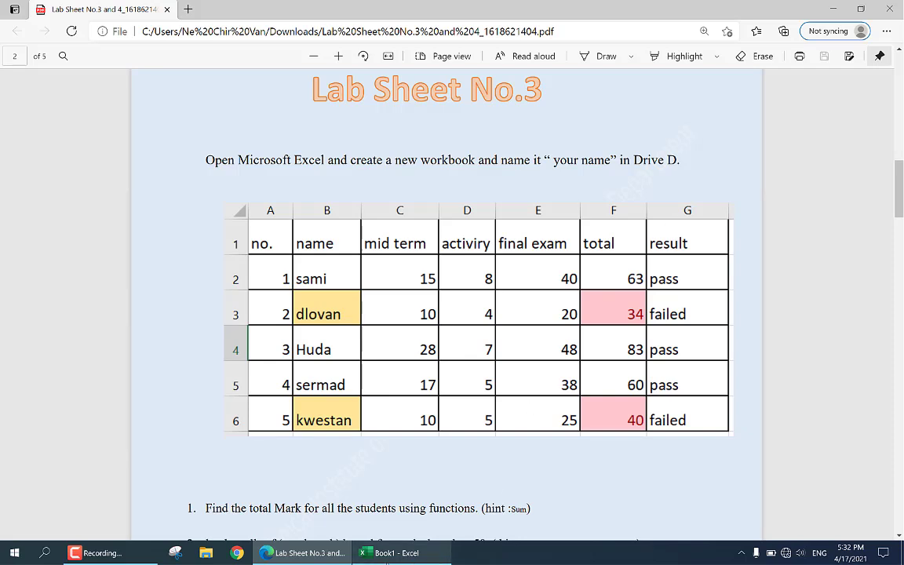
{"action": "left_click", "coordinate": [386, 553]}
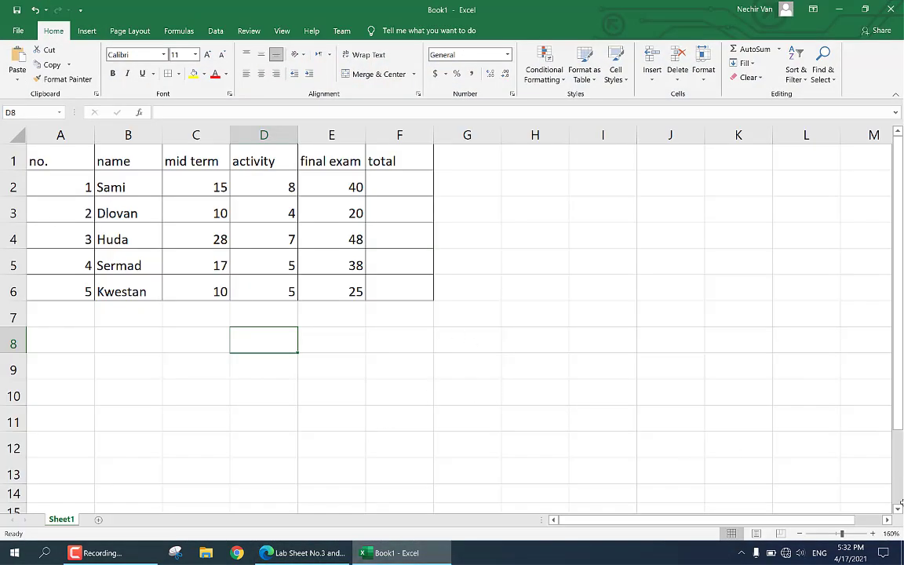
Step: Zoom in on the marks table, check cells E2 and F2, then bring the lab sheet PDF forward
{"action": "left_click", "coordinate": [872, 533]}
{"action": "left_click", "coordinate": [872, 534]}
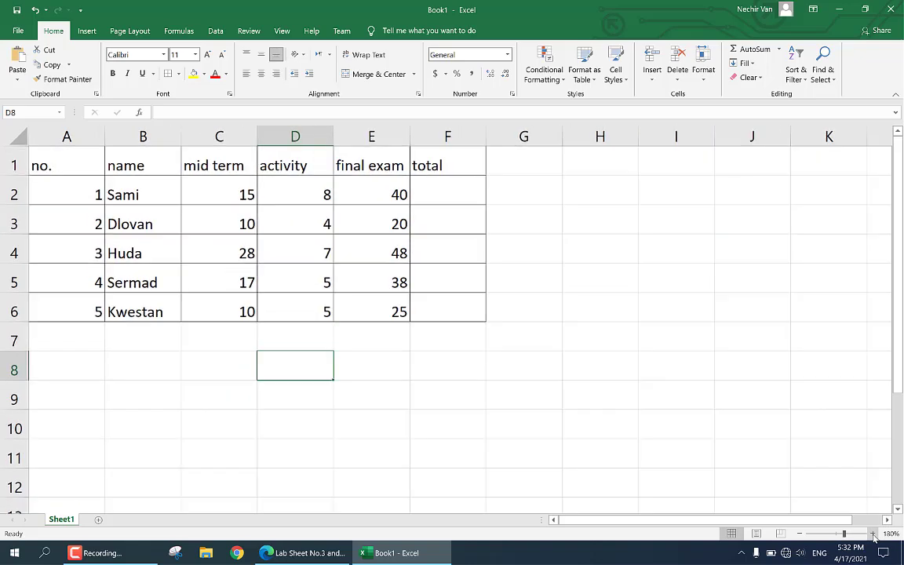
{"action": "left_click", "coordinate": [872, 534]}
{"action": "left_click", "coordinate": [872, 533]}
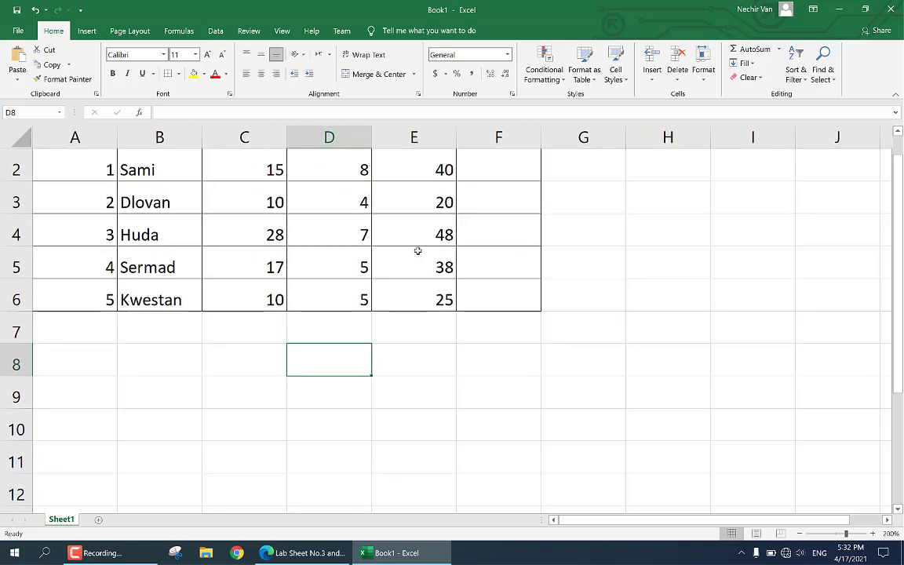
{"action": "scroll", "coordinate": [418, 250], "scroll_direction": "down", "scroll_amount": 2}
{"action": "scroll", "coordinate": [417, 250], "scroll_direction": "up", "scroll_amount": 3}
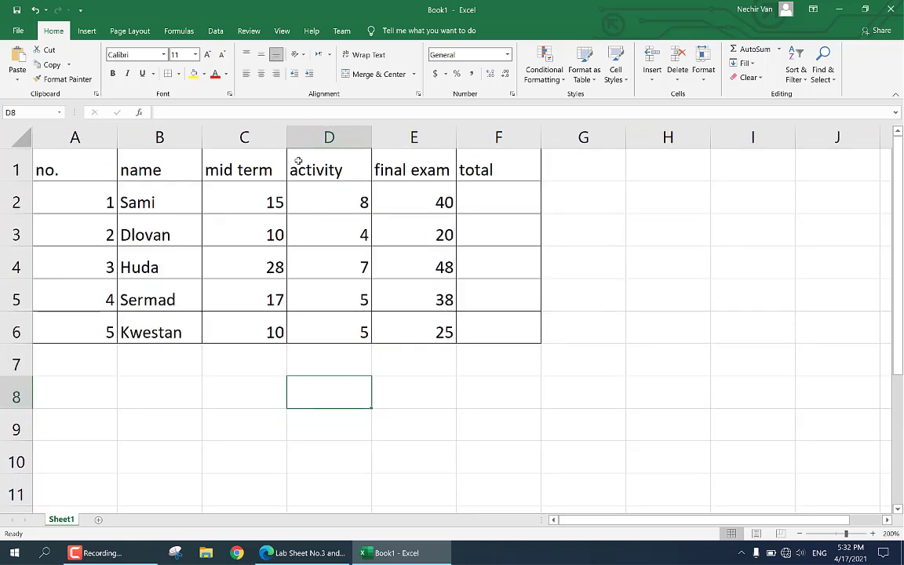
{"action": "left_click", "coordinate": [423, 201]}
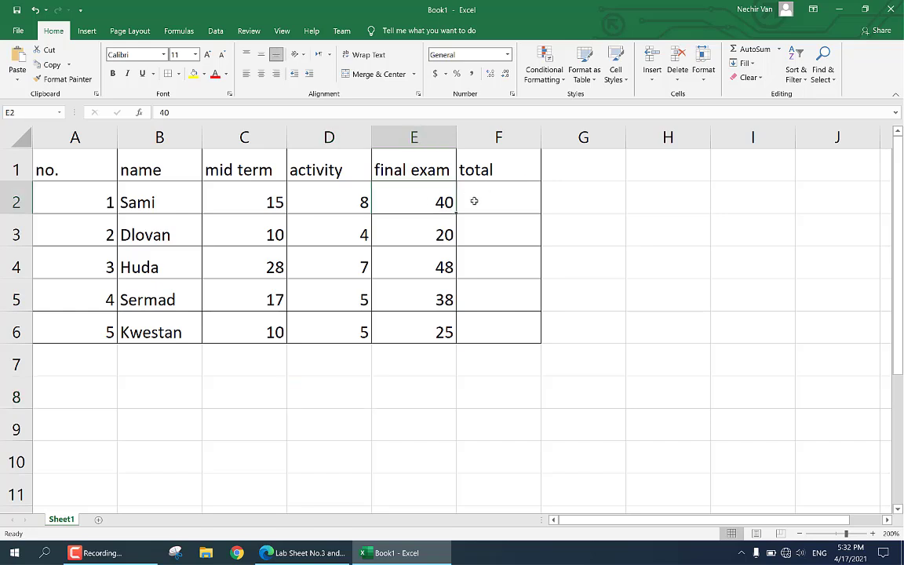
{"action": "left_click", "coordinate": [473, 201]}
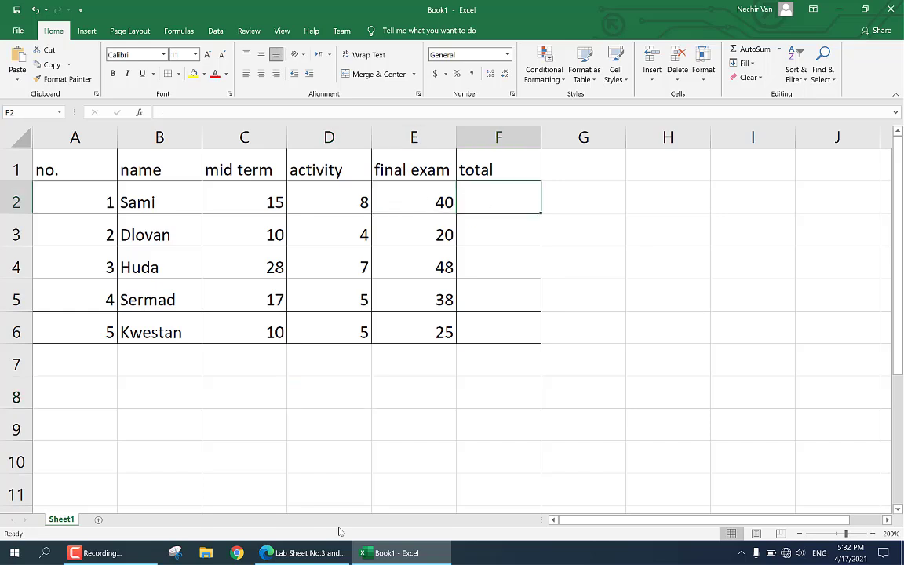
{"action": "left_click", "coordinate": [306, 553]}
Step: Read the lab sheet's three numbered tasks at fit-width zoom, then return to Book1
{"action": "scroll", "coordinate": [503, 360], "scroll_direction": "down", "scroll_amount": 1}
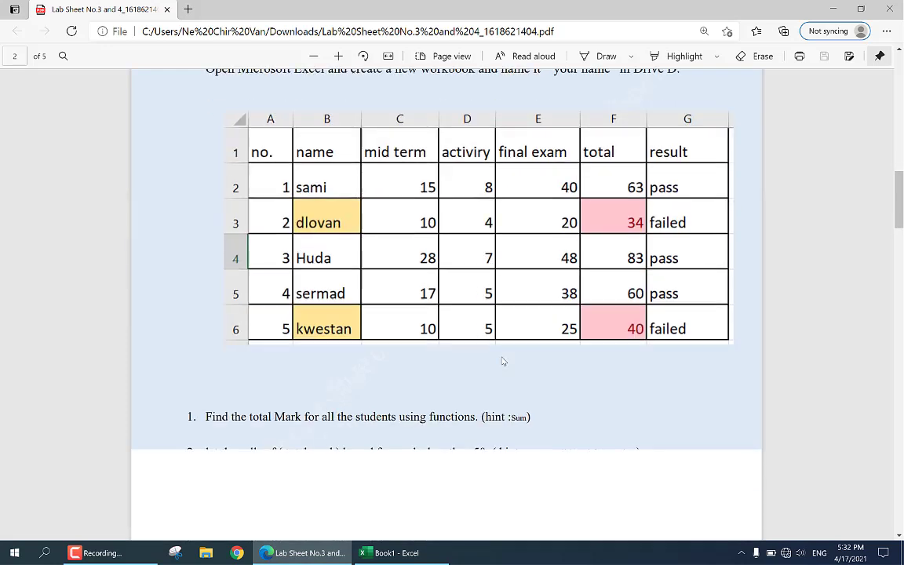
{"action": "scroll", "coordinate": [503, 360], "scroll_direction": "down", "scroll_amount": 1}
{"action": "scroll", "coordinate": [502, 360], "scroll_direction": "down", "scroll_amount": 2}
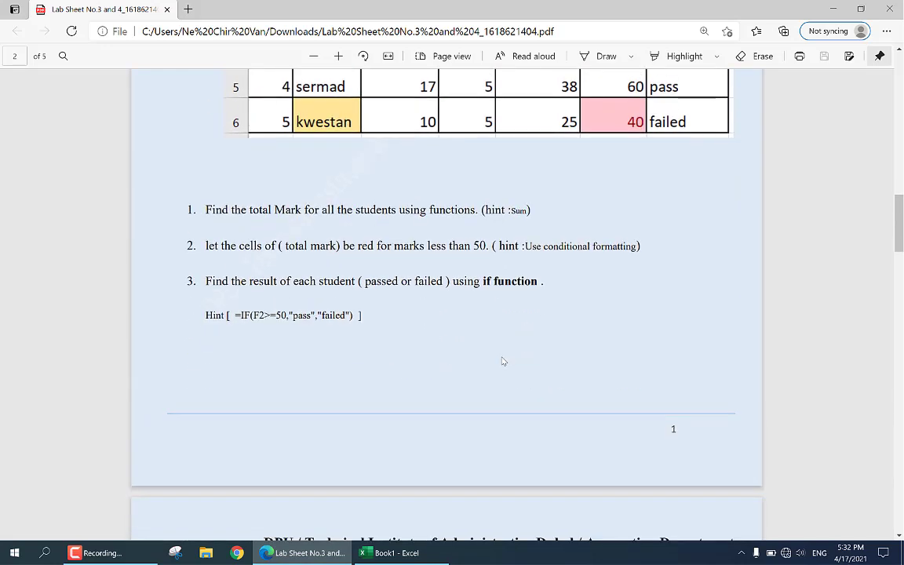
{"action": "scroll", "coordinate": [503, 360], "scroll_direction": "down", "scroll_amount": 1}
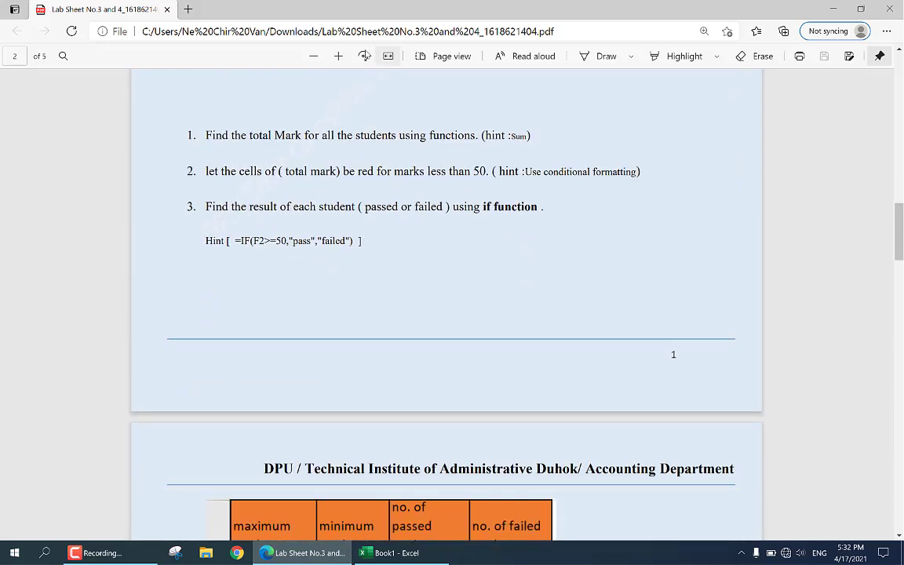
{"action": "left_click", "coordinate": [338, 56]}
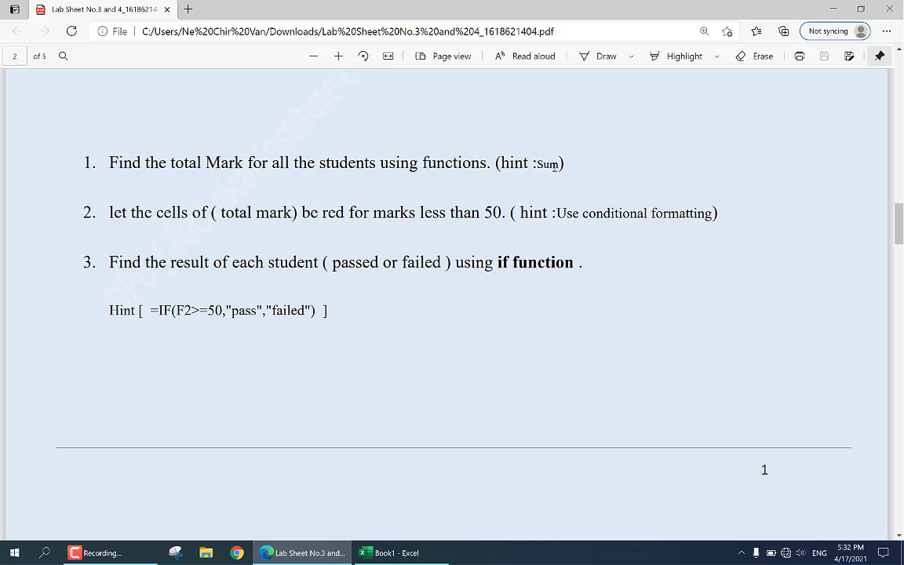
{"action": "left_click", "coordinate": [388, 552]}
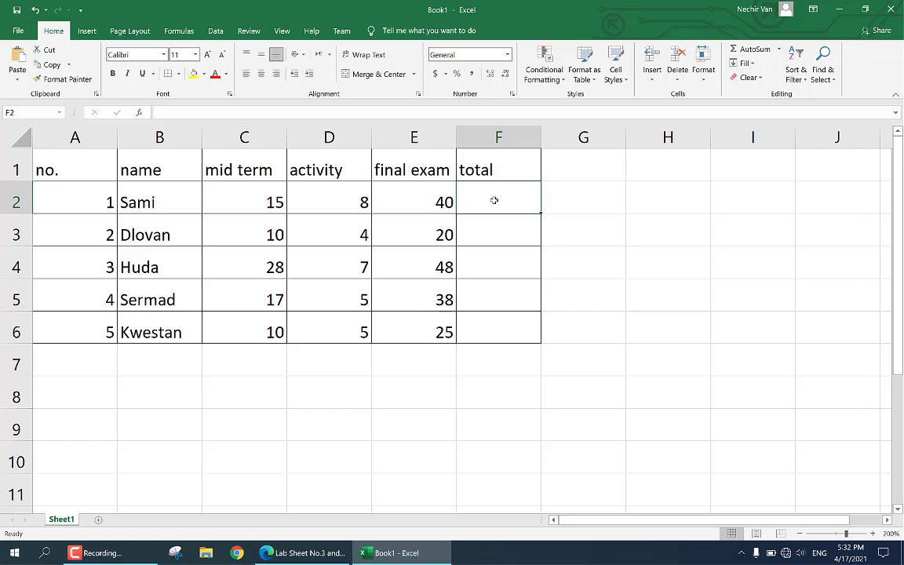
Step: Enter =SUM(C2:E2) in F2 for the first student's total
{"action": "type", "text": "="}
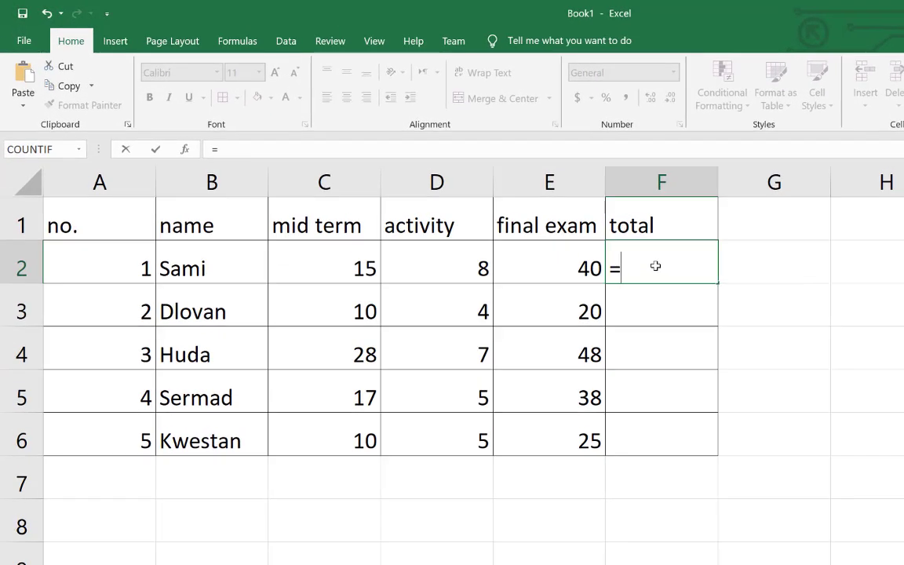
{"action": "type", "text": "sum"}
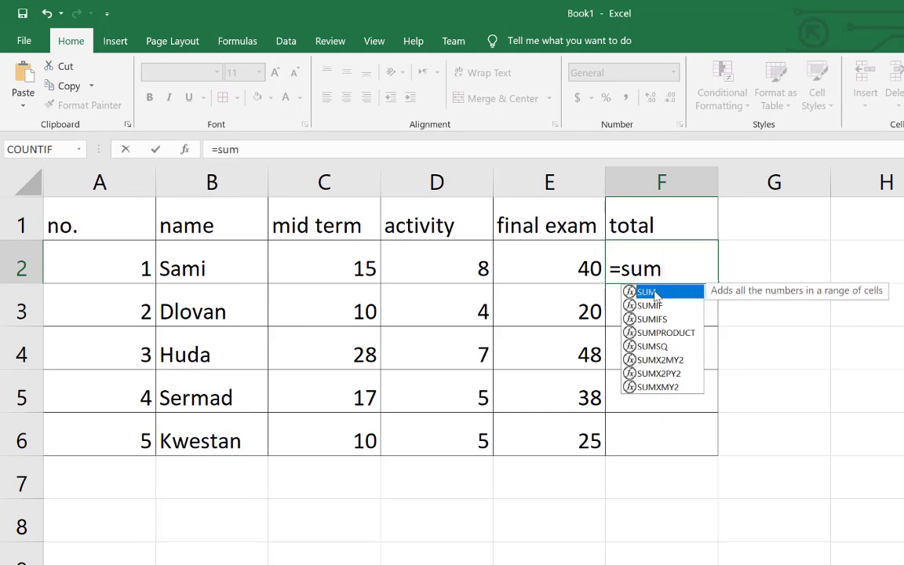
{"action": "double_click", "coordinate": [655, 293]}
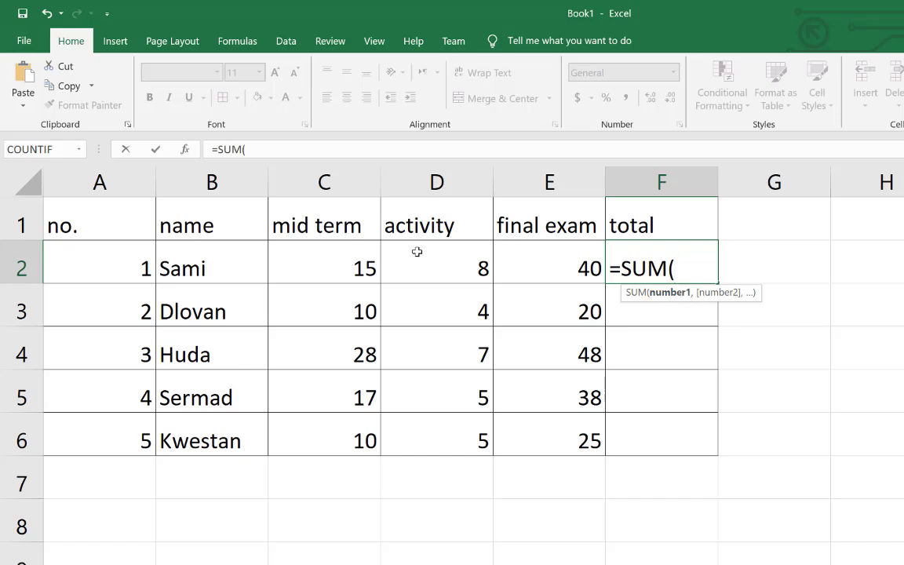
{"action": "left_click_drag", "start_coordinate": [312, 267], "coordinate": [529, 267]}
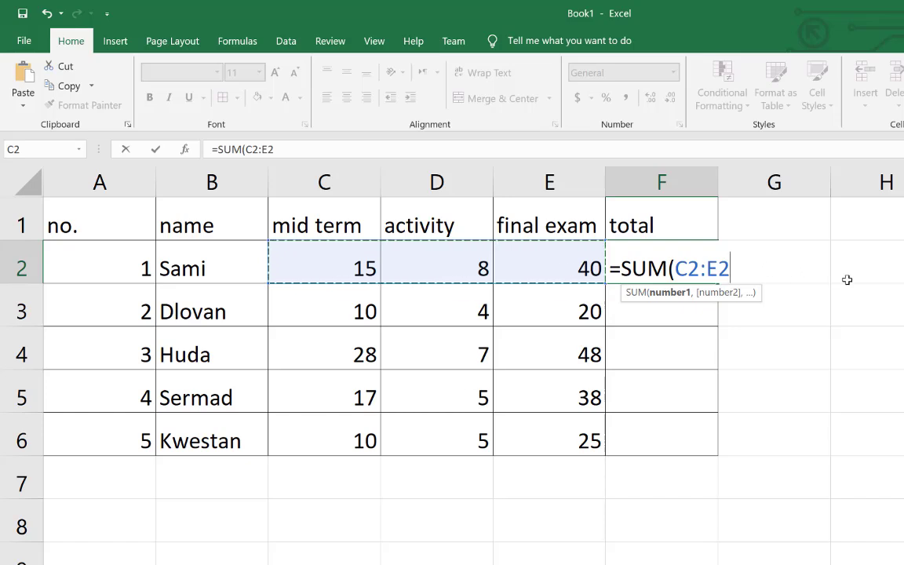
{"action": "type", "text": ")"}
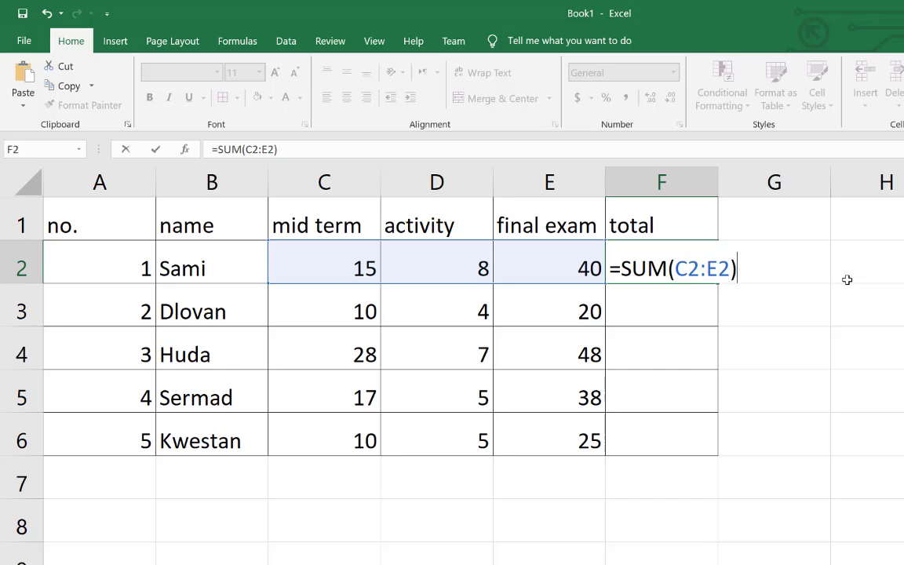
{"action": "key", "text": "Return"}
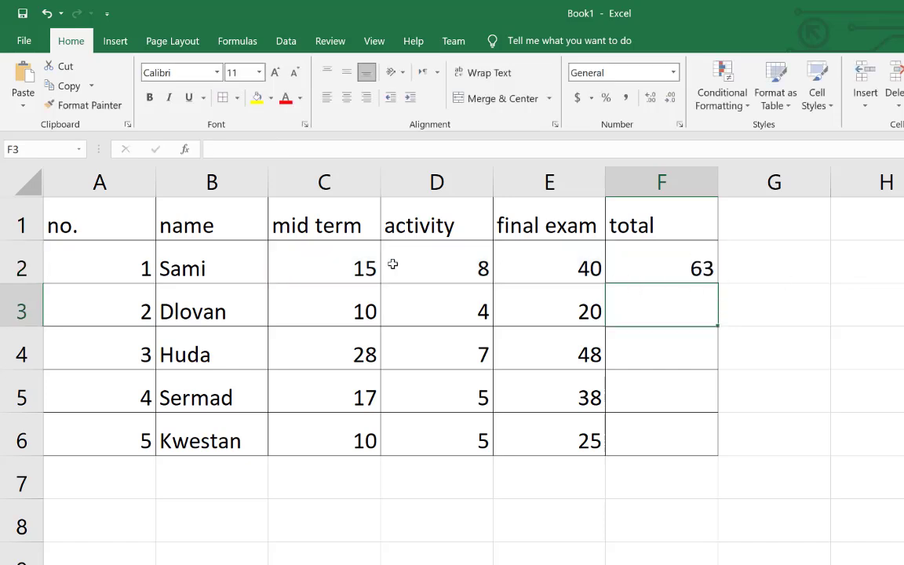
Step: Fill the total formula down to F6, giving 63, 34, 83, 60 and 40, then check the lab sheet
{"action": "left_click", "coordinate": [663, 271]}
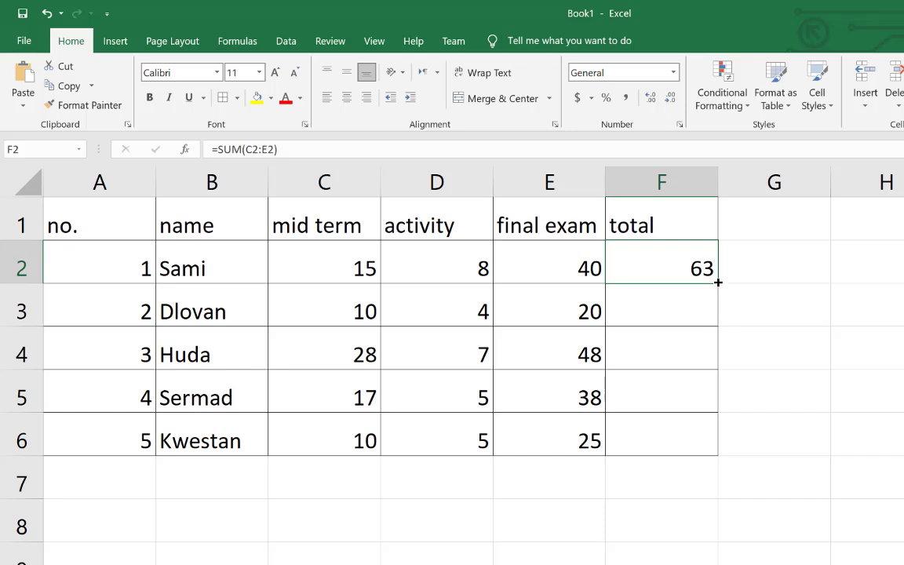
{"action": "left_click_drag", "start_coordinate": [718, 282], "coordinate": [710, 444]}
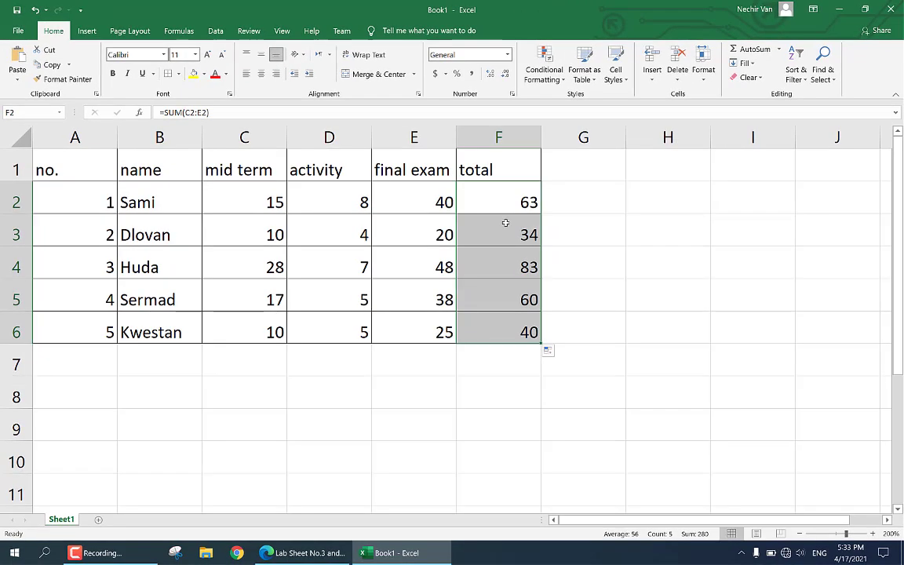
{"action": "left_click", "coordinate": [294, 552]}
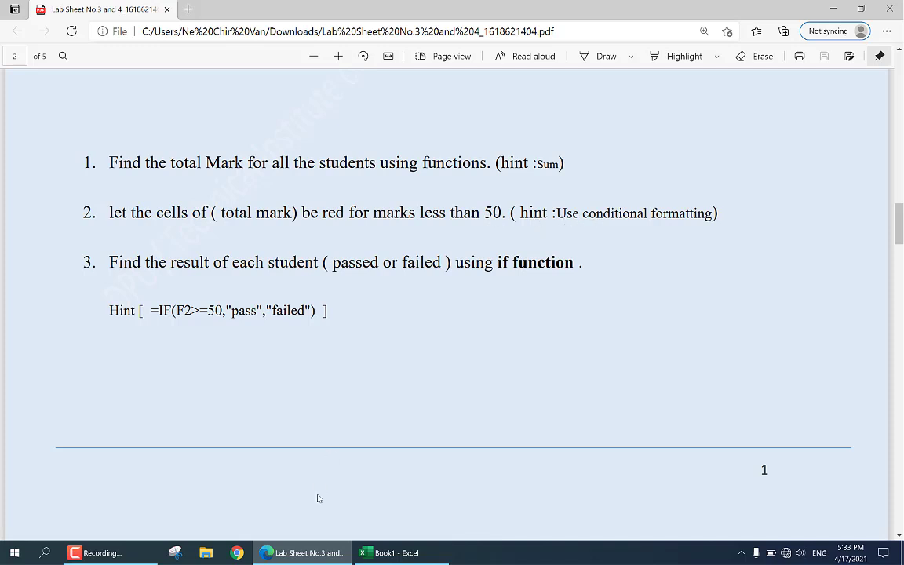
{"action": "left_click", "coordinate": [389, 552]}
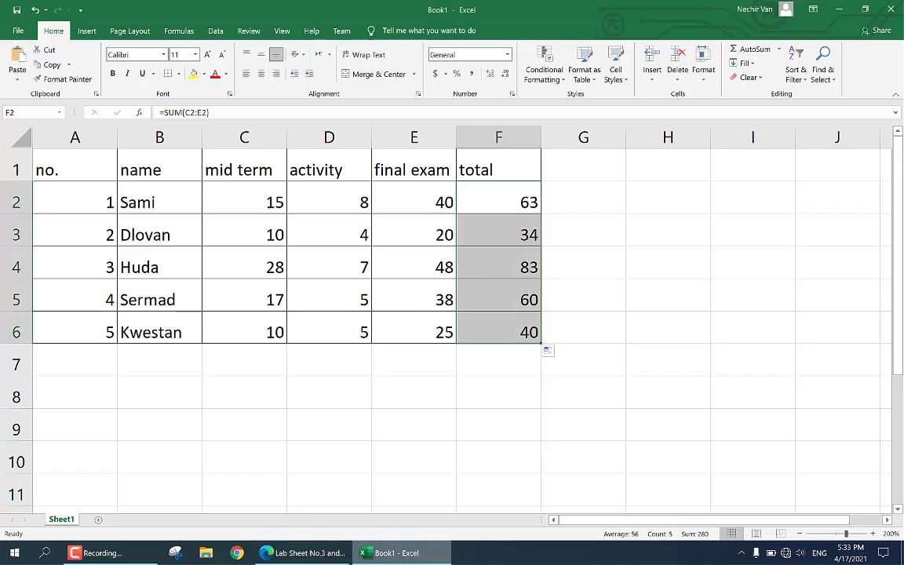
Step: Highlight totals in F2:F6 that are less than 50 with light red fill and dark red text
{"action": "left_click", "coordinate": [499, 200]}
{"action": "left_click_drag", "start_coordinate": [499, 200], "coordinate": [507, 335]}
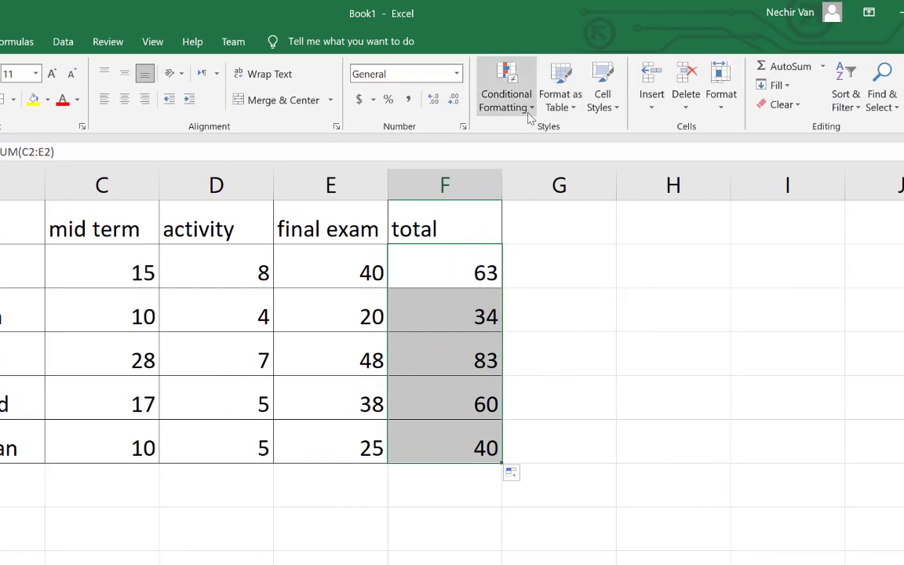
{"action": "left_click", "coordinate": [528, 110]}
{"action": "mouse_move", "coordinate": [574, 140]}
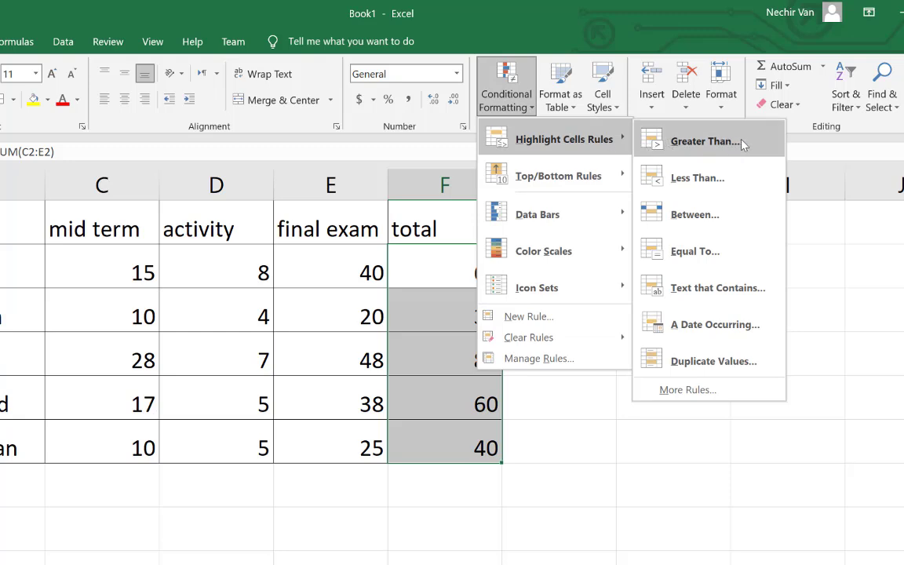
{"action": "left_click", "coordinate": [730, 181]}
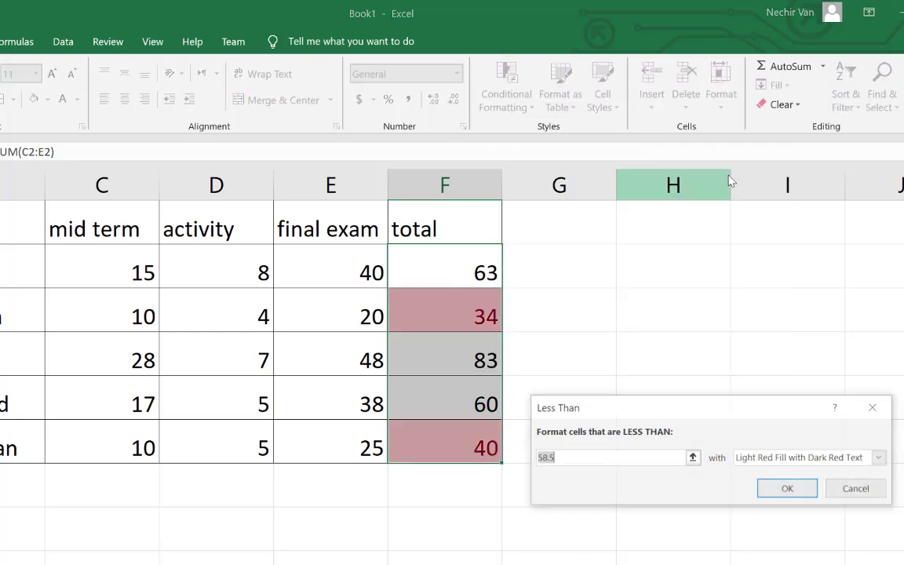
{"action": "type", "text": "5"}
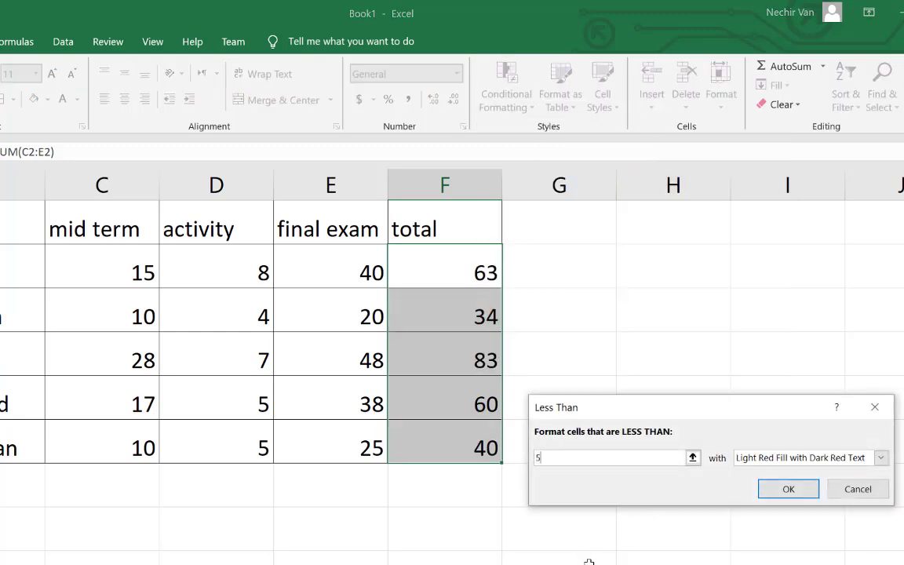
{"action": "type", "text": "0"}
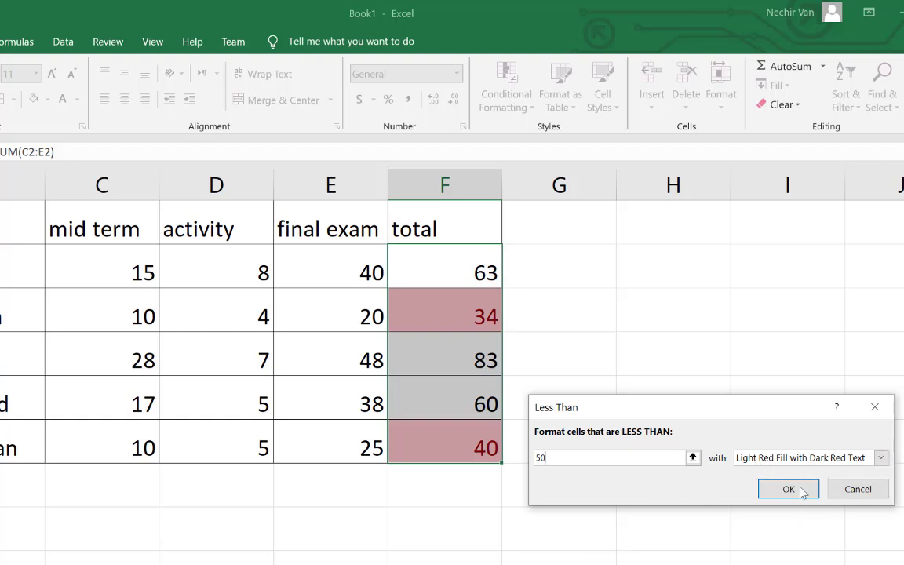
{"action": "left_click", "coordinate": [788, 492]}
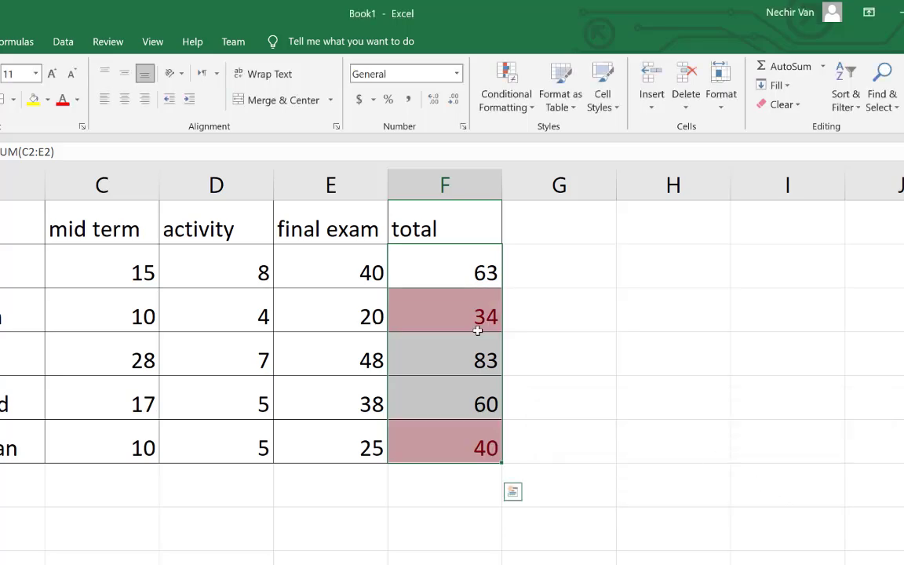
{"action": "left_click", "coordinate": [560, 323]}
{"action": "left_click", "coordinate": [302, 552]}
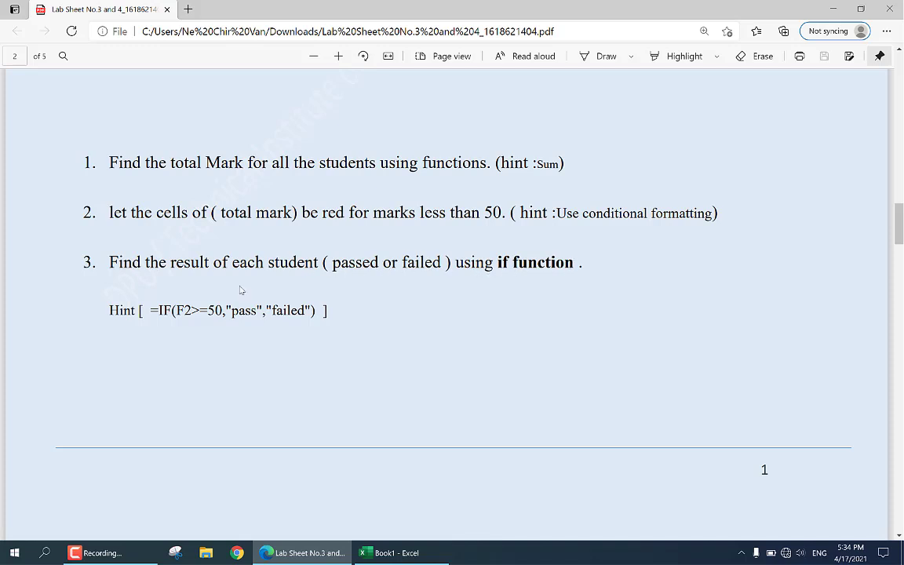
{"action": "key", "text": "alt+Tab"}
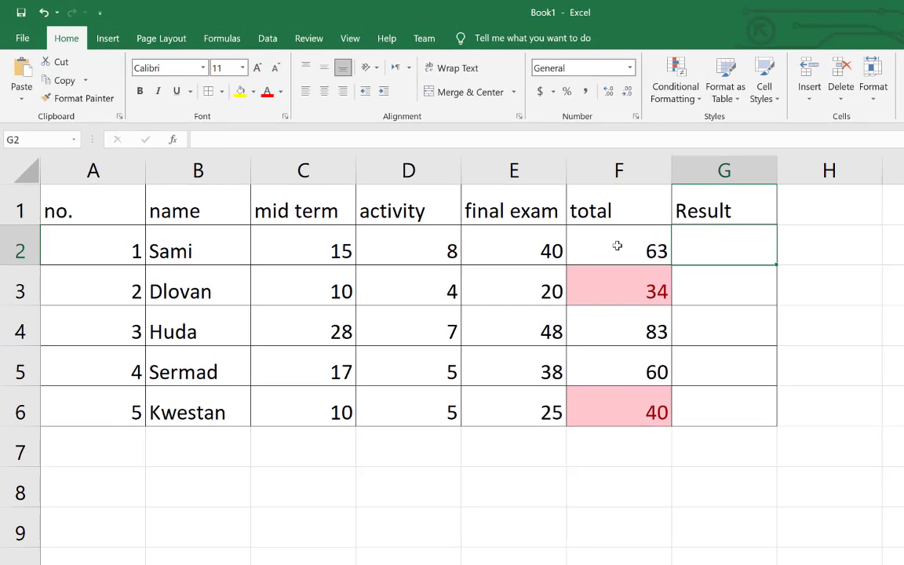
Step: Enter =IF(F2>=50,"Passed","Failed") in G2 as the first student's result
{"action": "left_click", "coordinate": [617, 245]}
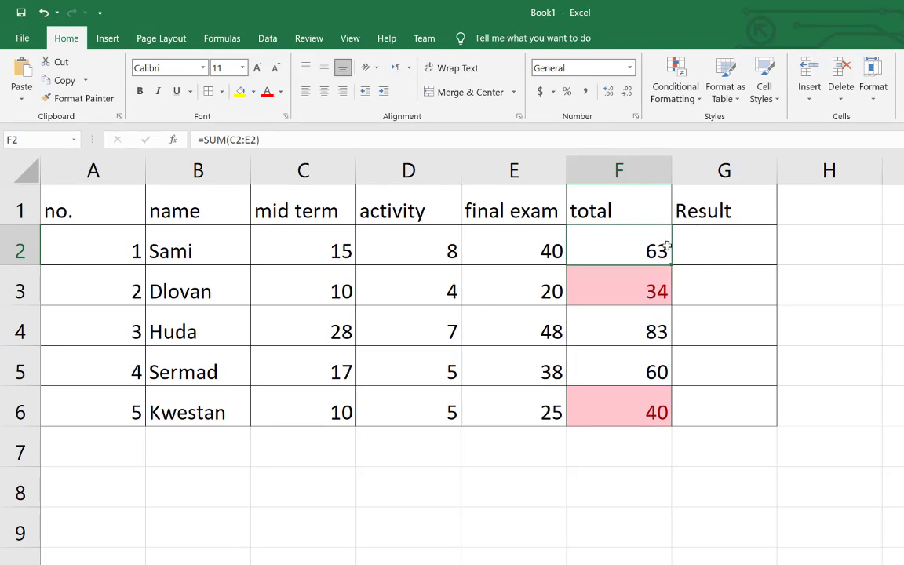
{"action": "left_click", "coordinate": [723, 249]}
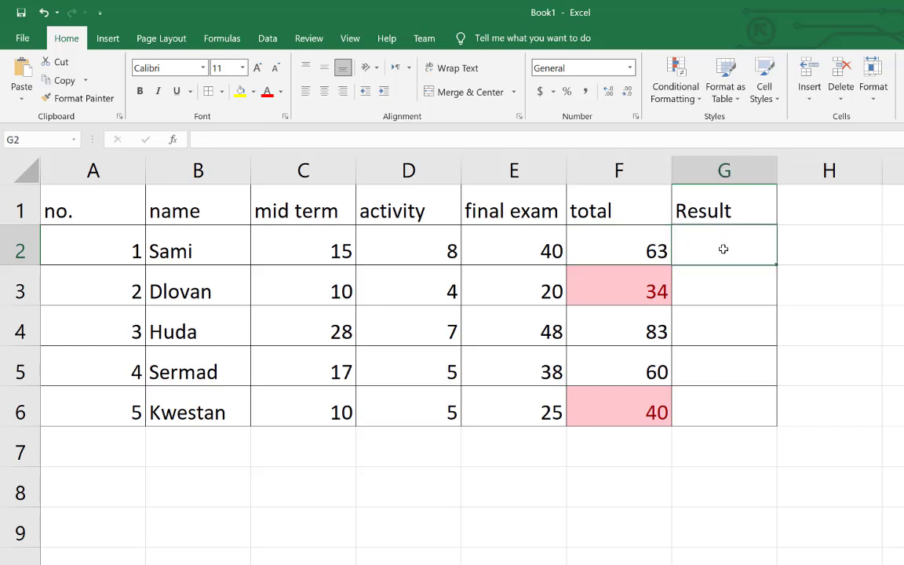
{"action": "type", "text": "="}
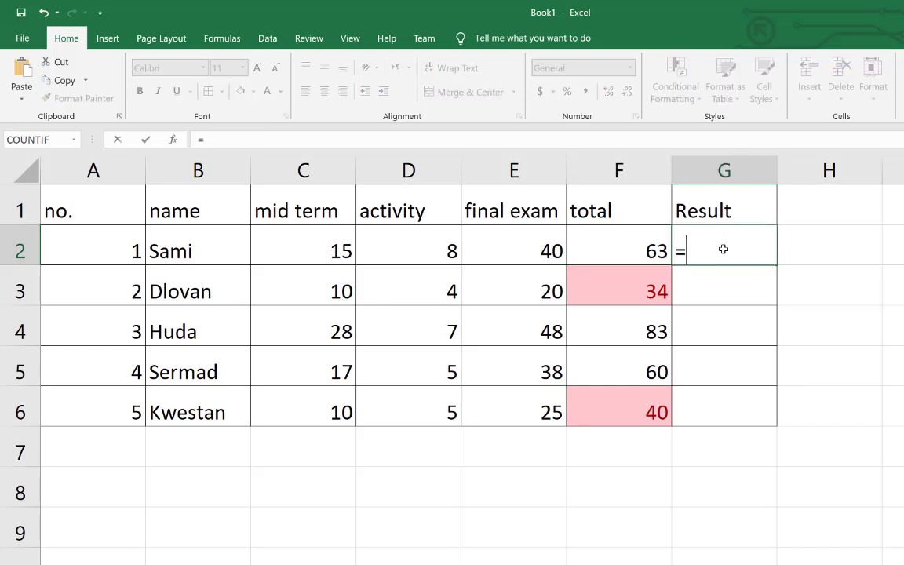
{"action": "type", "text": "if"}
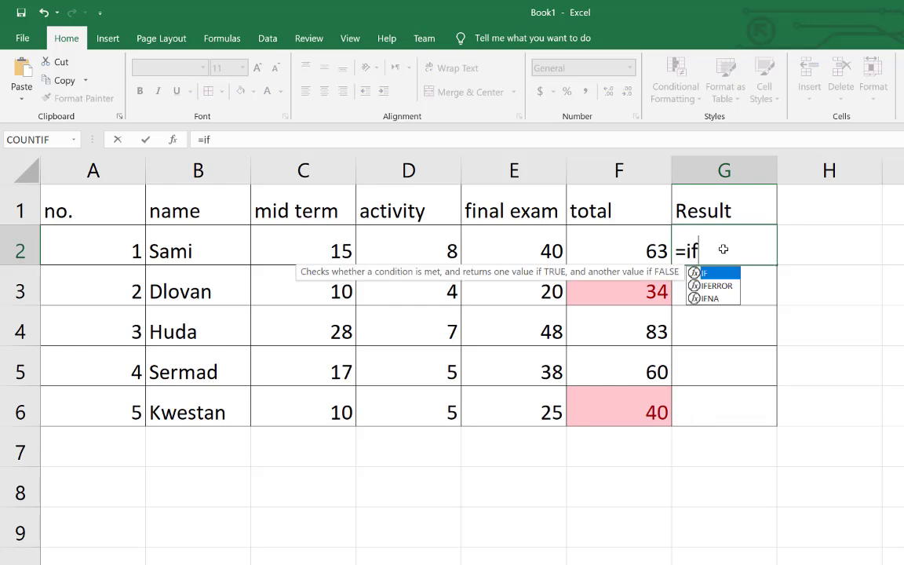
{"action": "double_click", "coordinate": [714, 273]}
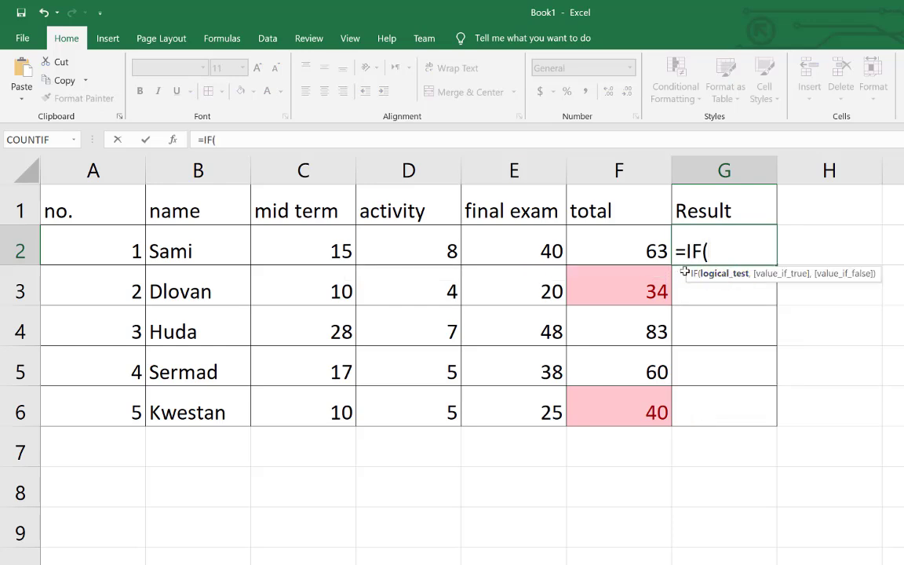
{"action": "left_click", "coordinate": [630, 250]}
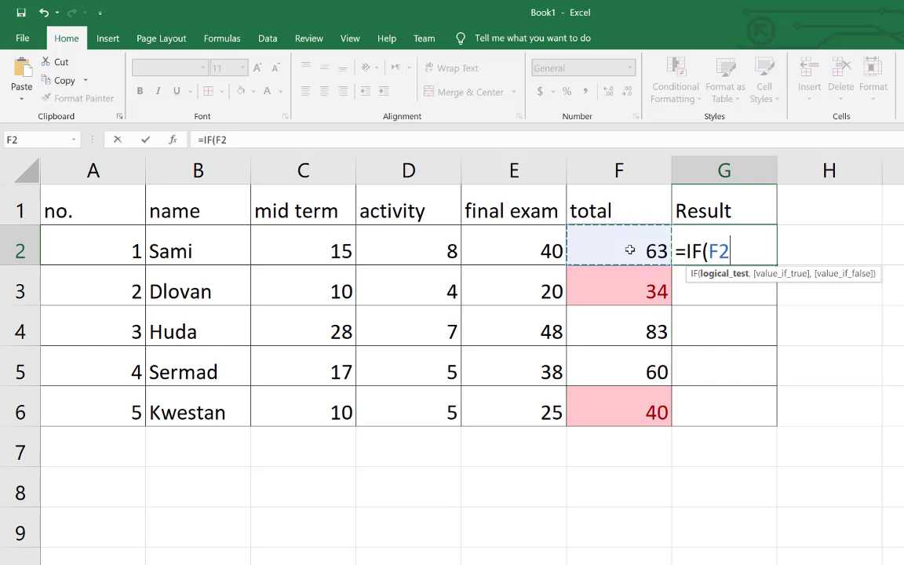
{"action": "type", "text": ">"}
{"action": "type", "text": "="}
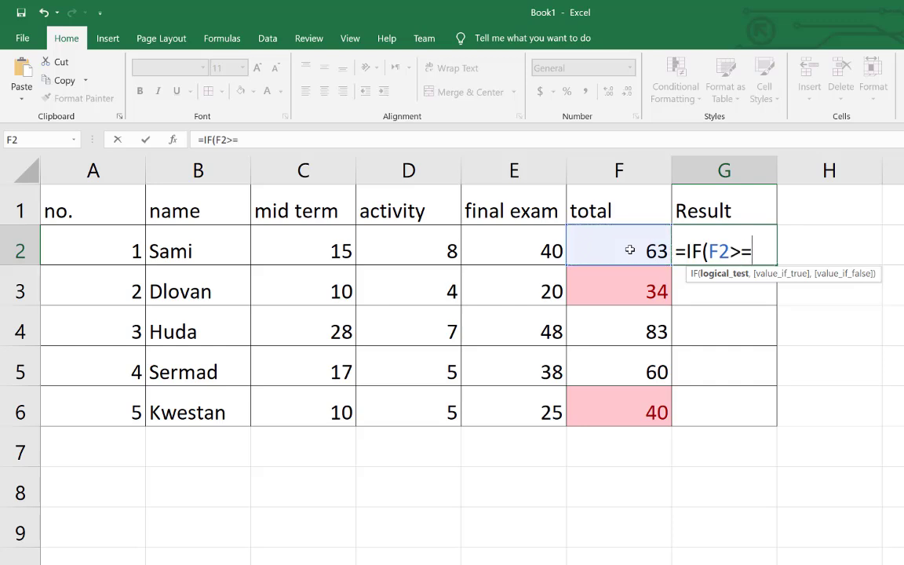
{"action": "type", "text": "50"}
{"action": "type", "text": ","}
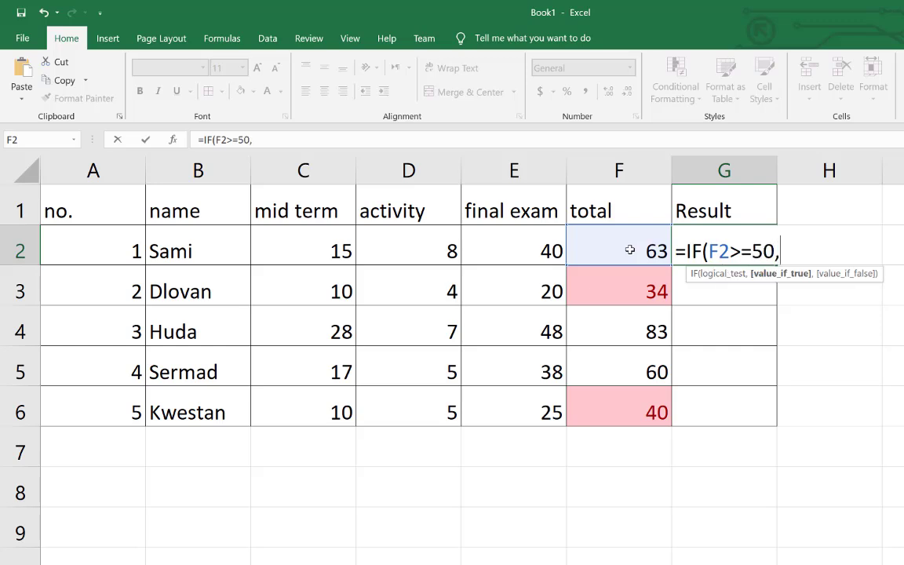
{"action": "type", "text": "\""}
{"action": "type", "text": "P"}
{"action": "type", "text": "assed"}
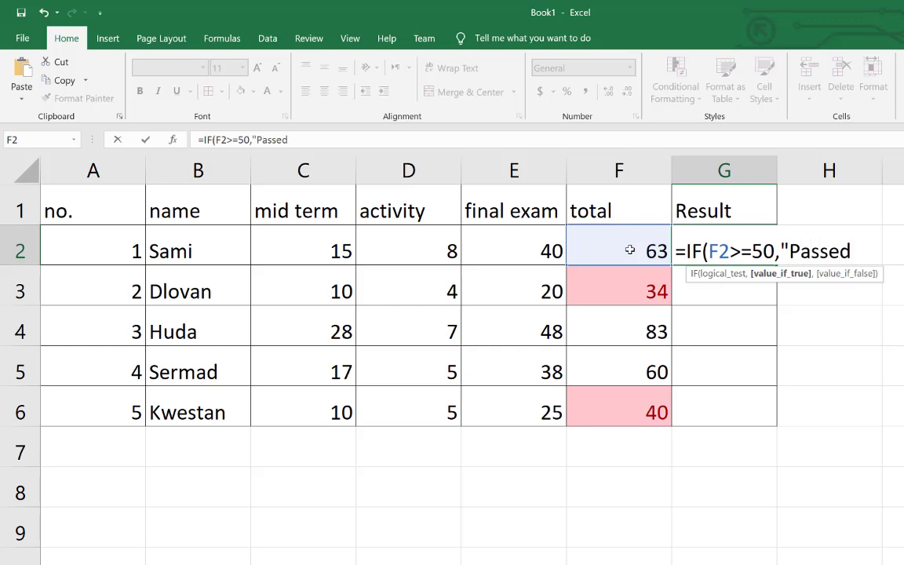
{"action": "type", "text": "\""}
{"action": "type", "text": ","}
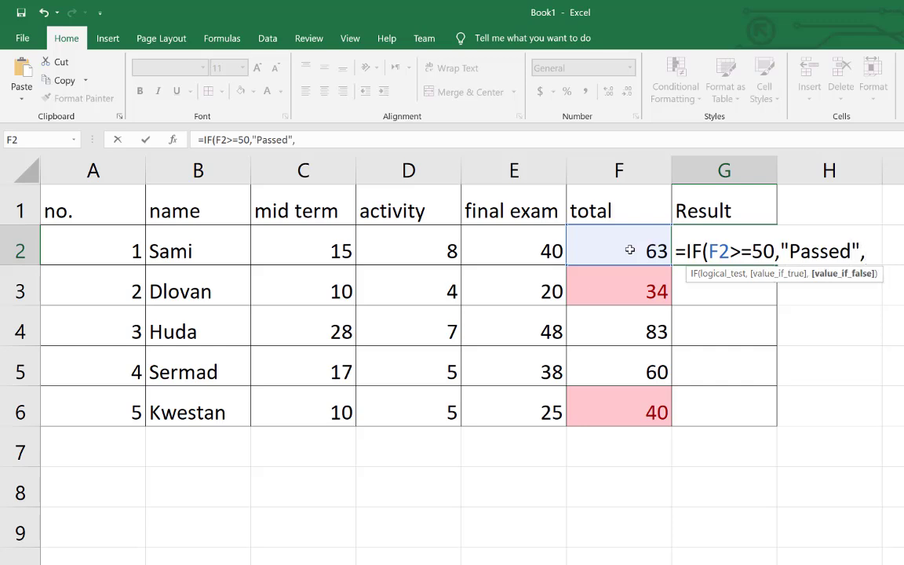
{"action": "type", "text": "\""}
{"action": "type", "text": "Failed"}
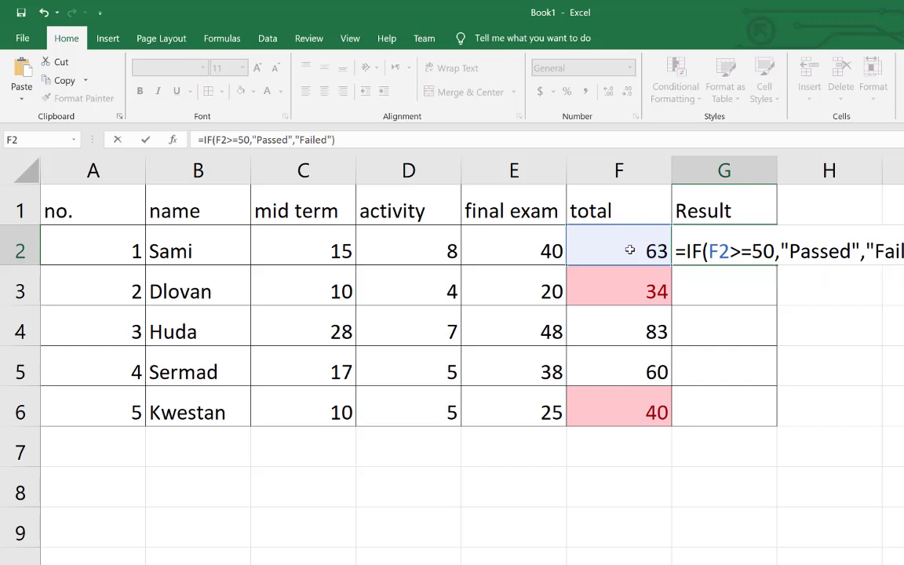
{"action": "key", "text": "Return"}
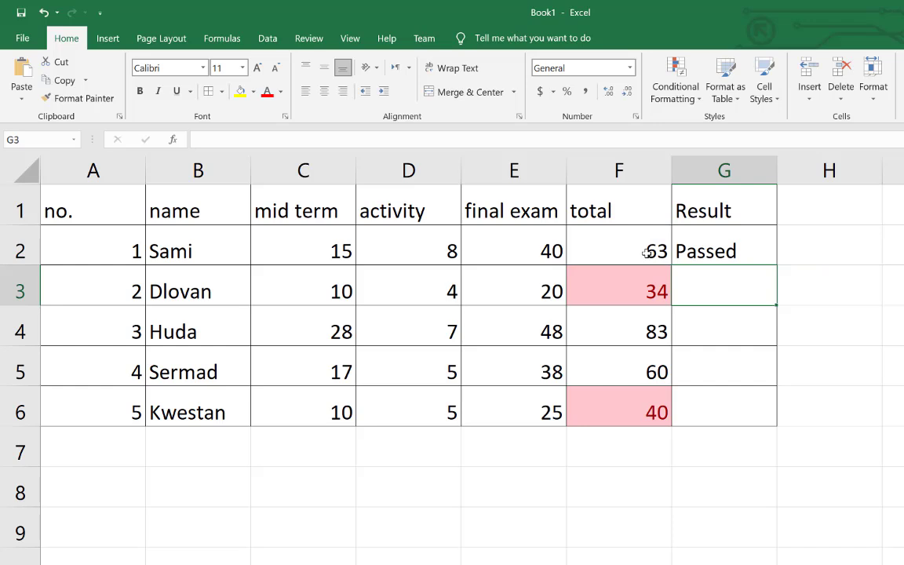
Step: Copy the pass/fail formula from G2 down through G6
{"action": "left_click", "coordinate": [705, 251]}
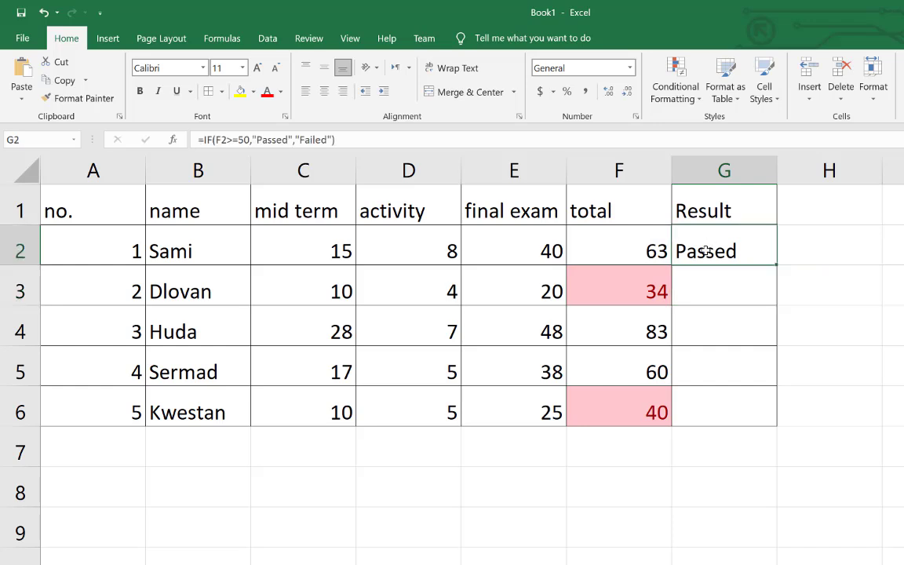
{"action": "left_click", "coordinate": [642, 290]}
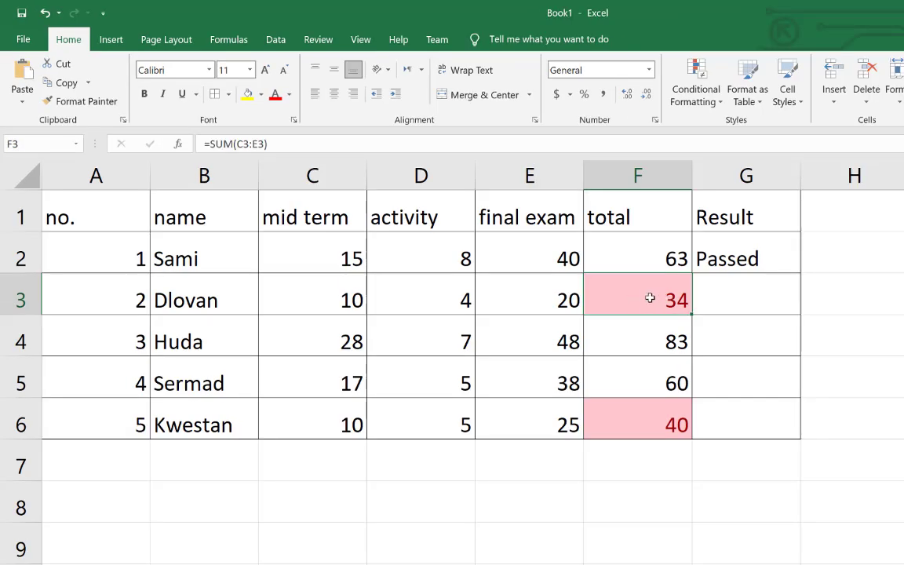
{"action": "left_click", "coordinate": [660, 347]}
{"action": "left_click", "coordinate": [668, 289]}
{"action": "left_click", "coordinate": [765, 263]}
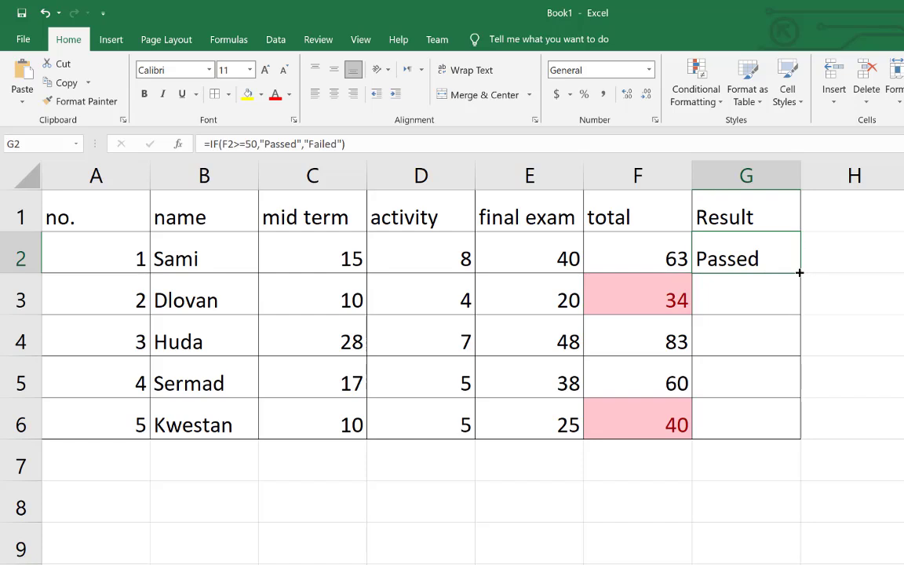
{"action": "left_click_drag", "start_coordinate": [798, 273], "coordinate": [793, 434]}
{"action": "left_click", "coordinate": [655, 300]}
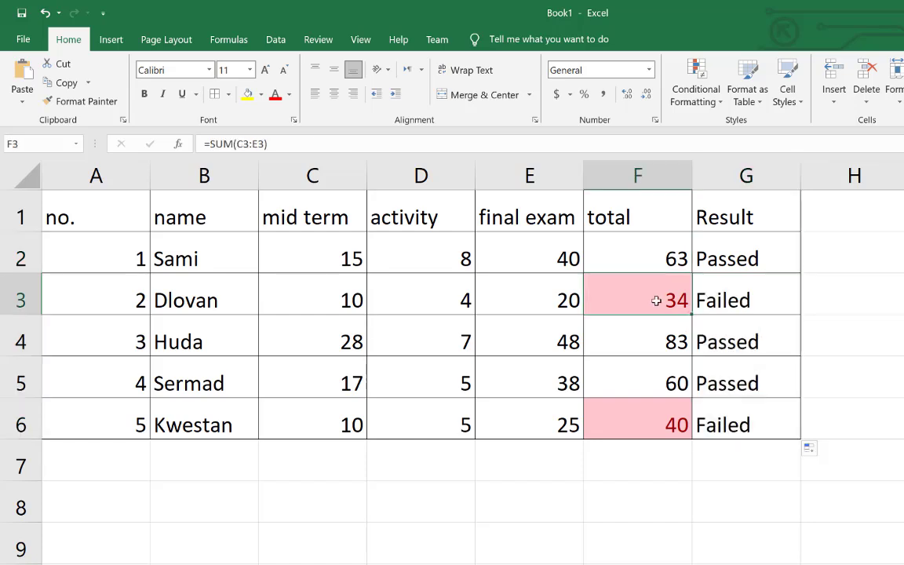
Step: Check the copied results in G3 to G6 against the totals, then switch to the lab sheet
{"action": "left_click", "coordinate": [719, 310]}
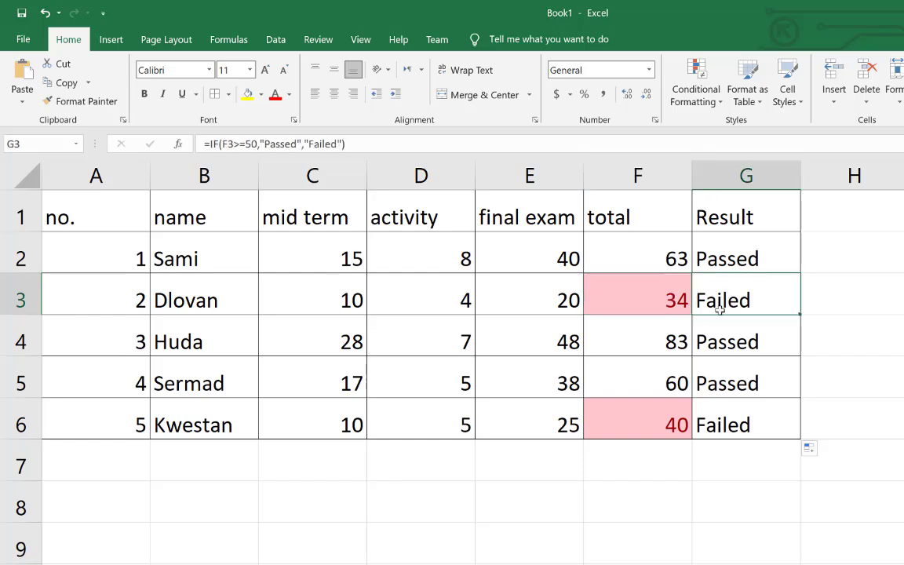
{"action": "left_click", "coordinate": [651, 424]}
{"action": "left_click", "coordinate": [737, 427]}
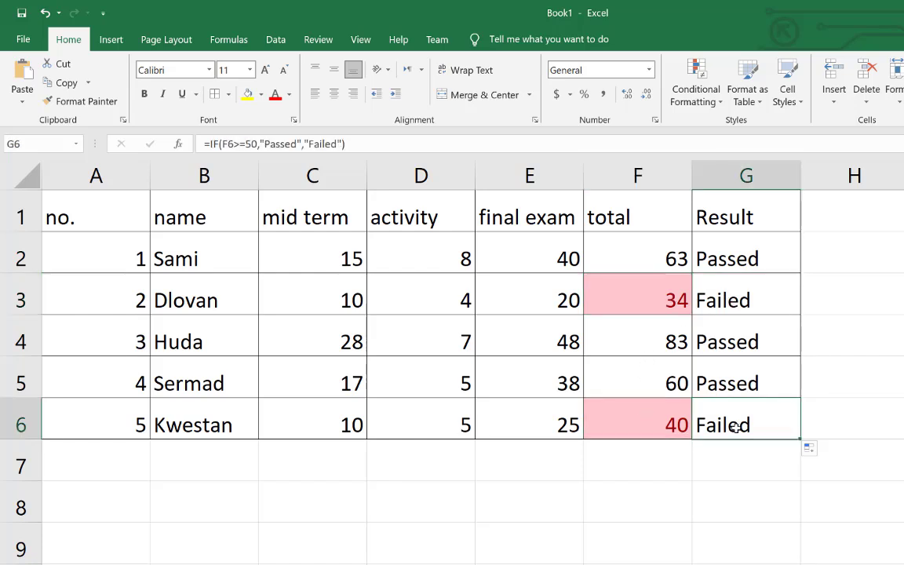
{"action": "left_click", "coordinate": [663, 381]}
{"action": "left_click", "coordinate": [661, 343]}
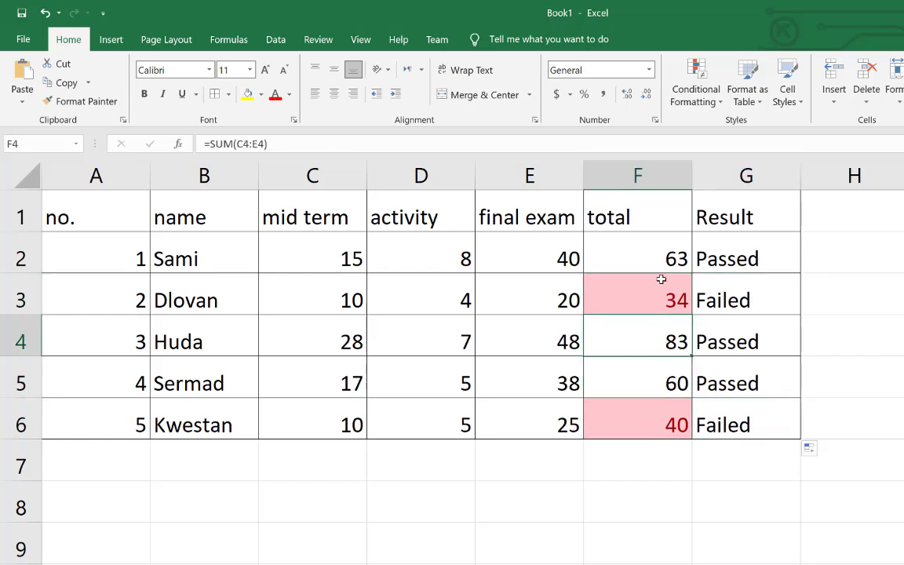
{"action": "left_click", "coordinate": [647, 254]}
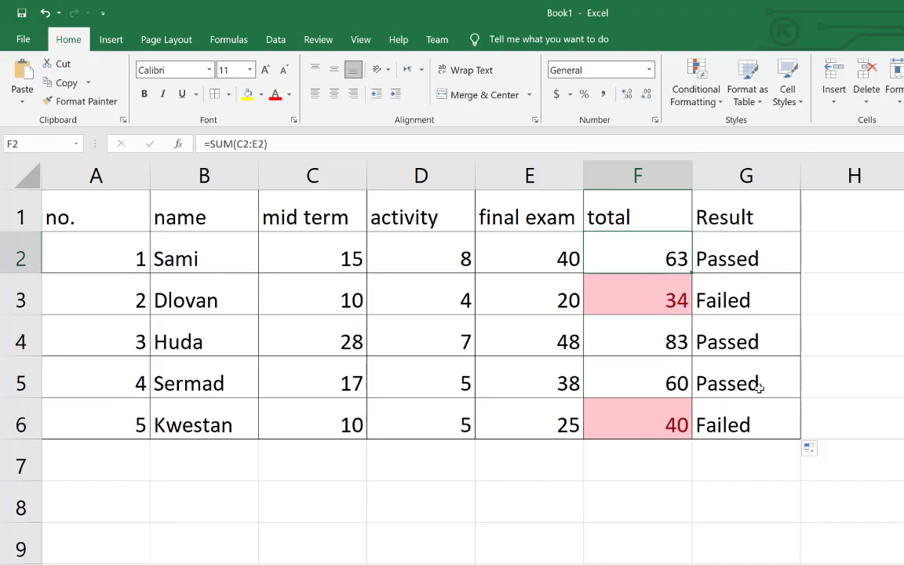
{"action": "key", "text": "alt+Tab"}
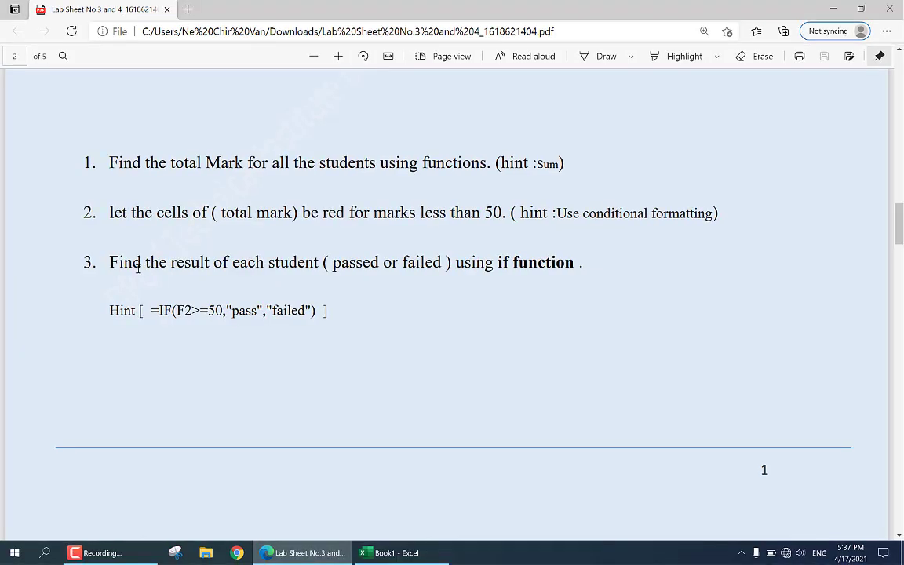
Step: Read page 3's question 4 tasks in the lab sheet, then return to the marks workbook
{"action": "scroll", "coordinate": [153, 266], "scroll_direction": "down", "scroll_amount": 3}
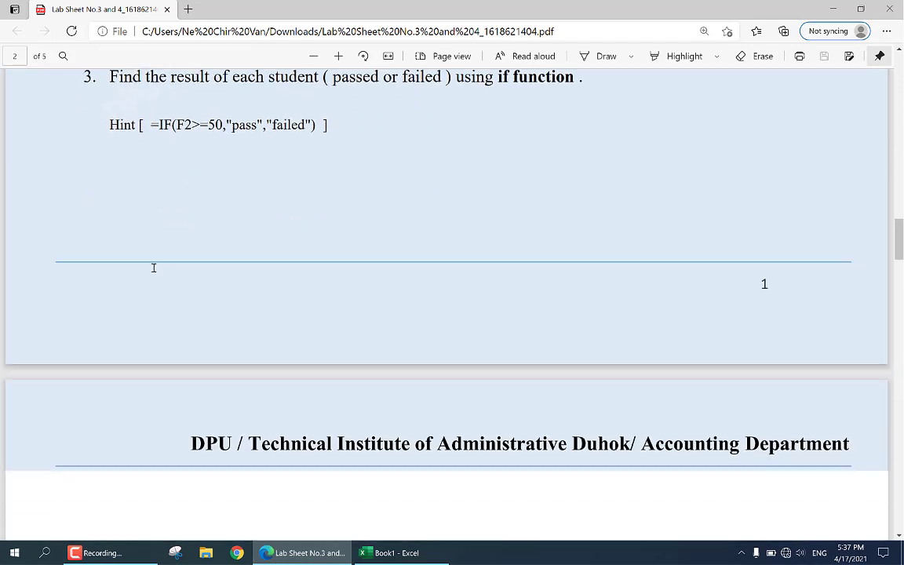
{"action": "scroll", "coordinate": [154, 267], "scroll_direction": "down", "scroll_amount": 3}
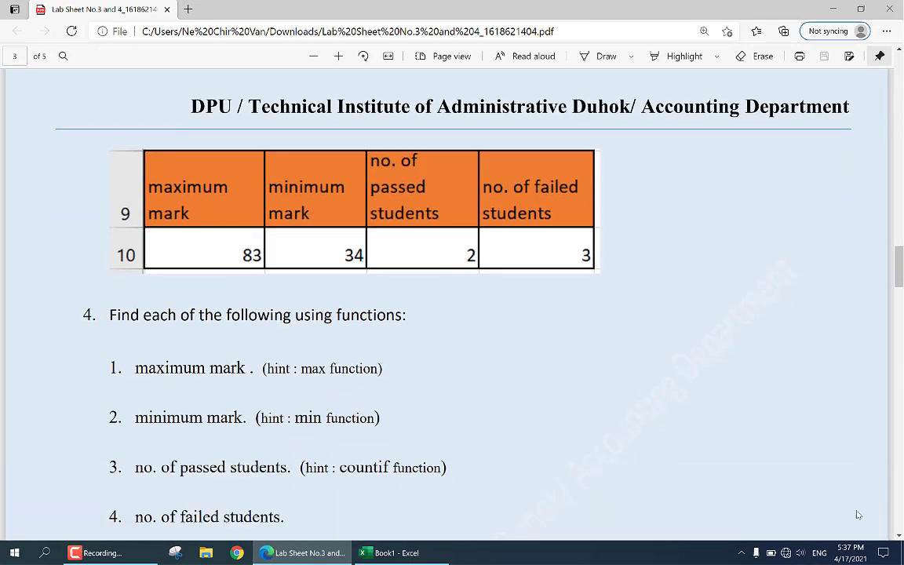
{"action": "left_click", "coordinate": [899, 535]}
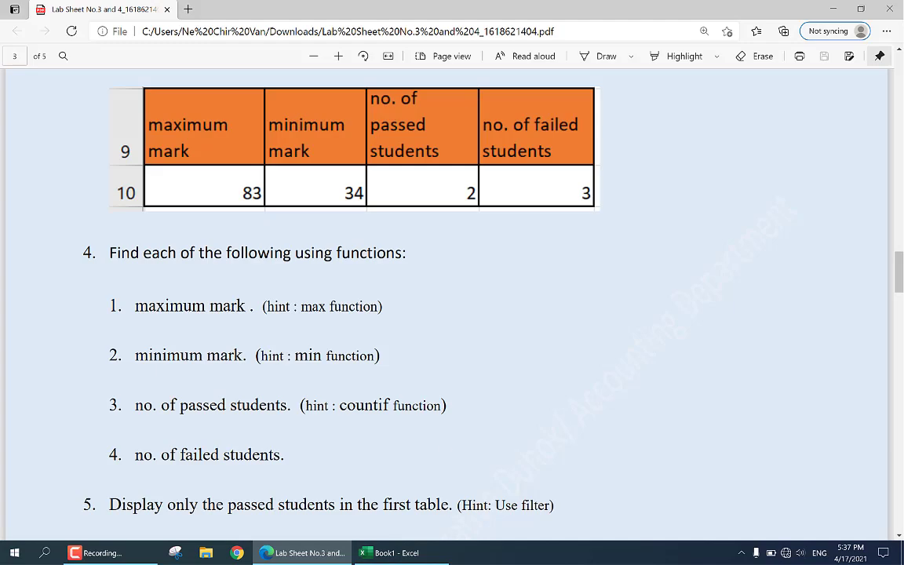
{"action": "left_click", "coordinate": [391, 558]}
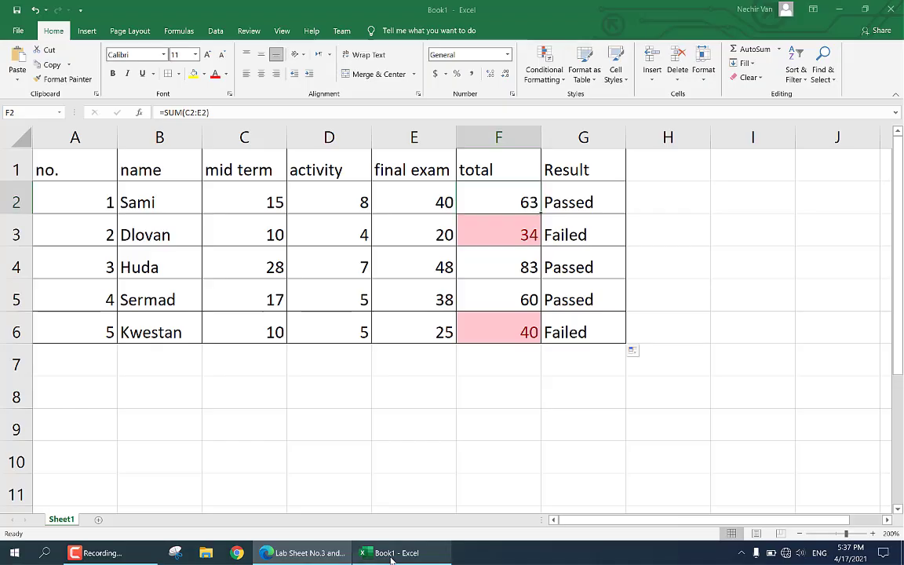
Step: Put the heading 'maximum mark', copied from the lab sheet, into B8
{"action": "left_click", "coordinate": [130, 394]}
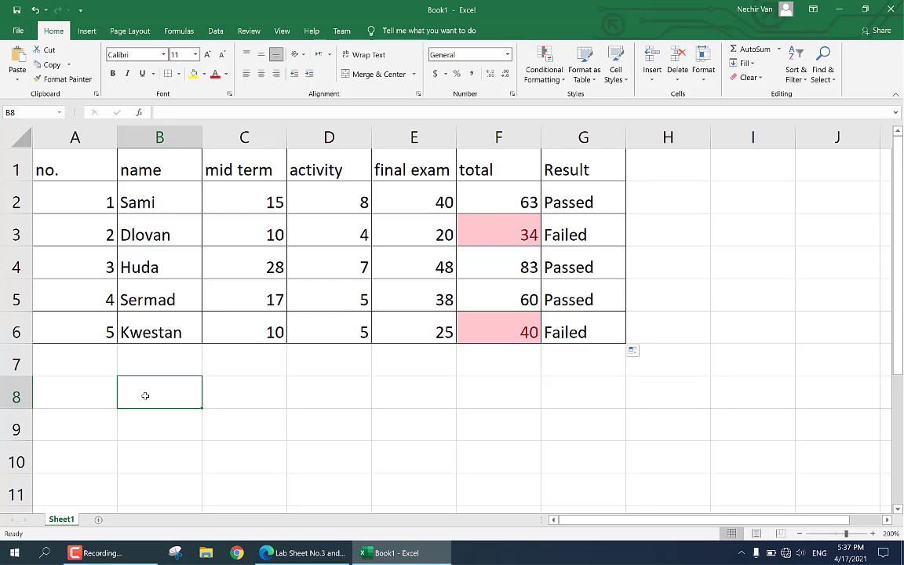
{"action": "type", "text": "Maxi"}
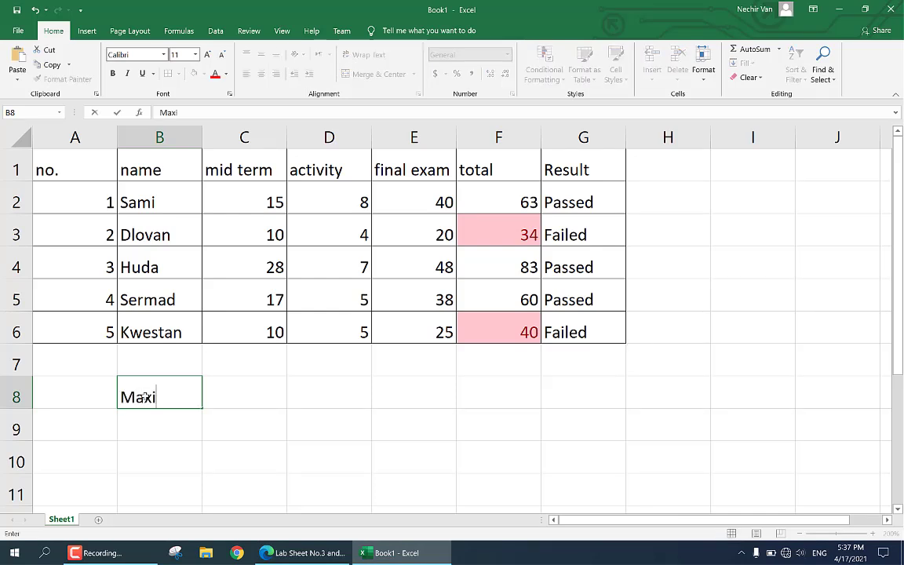
{"action": "type", "text": "mum"}
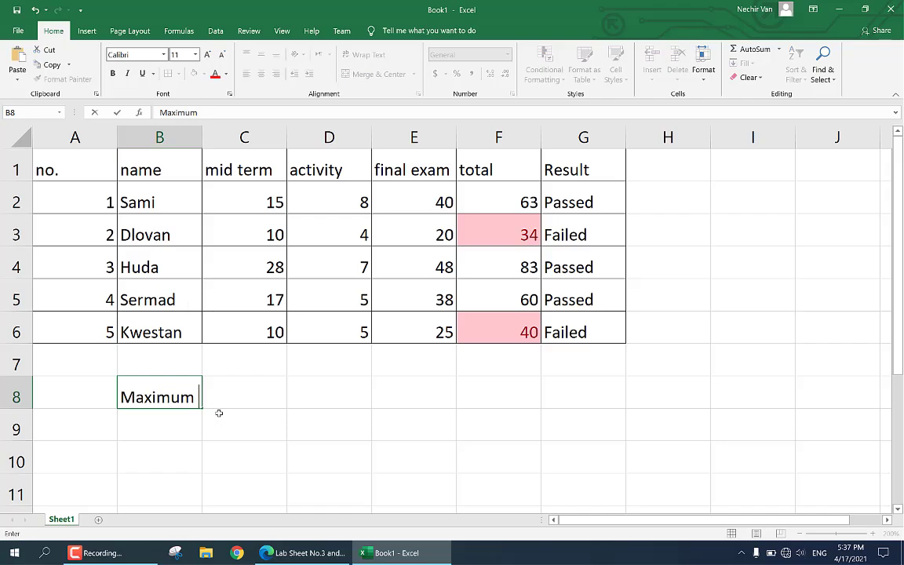
{"action": "left_click", "coordinate": [305, 552]}
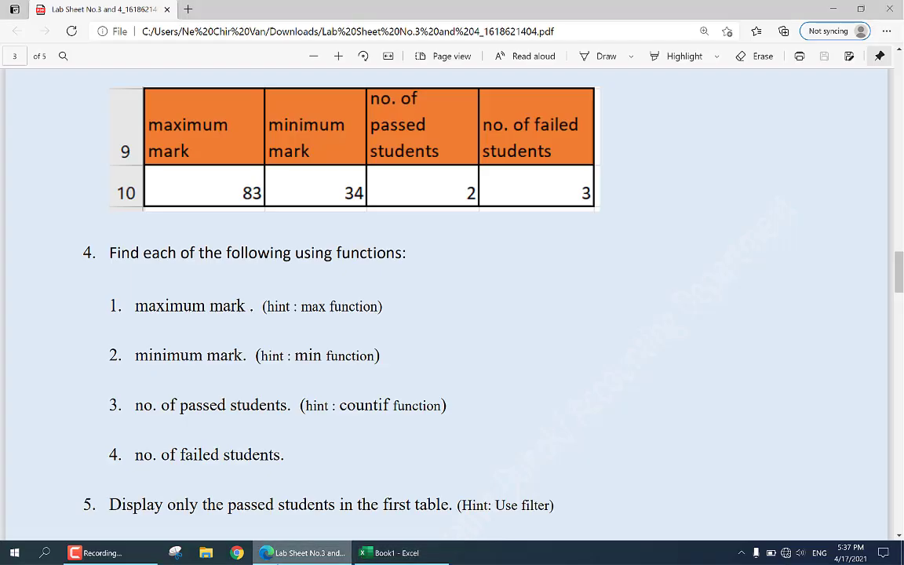
{"action": "left_click_drag", "start_coordinate": [134, 306], "coordinate": [246, 307]}
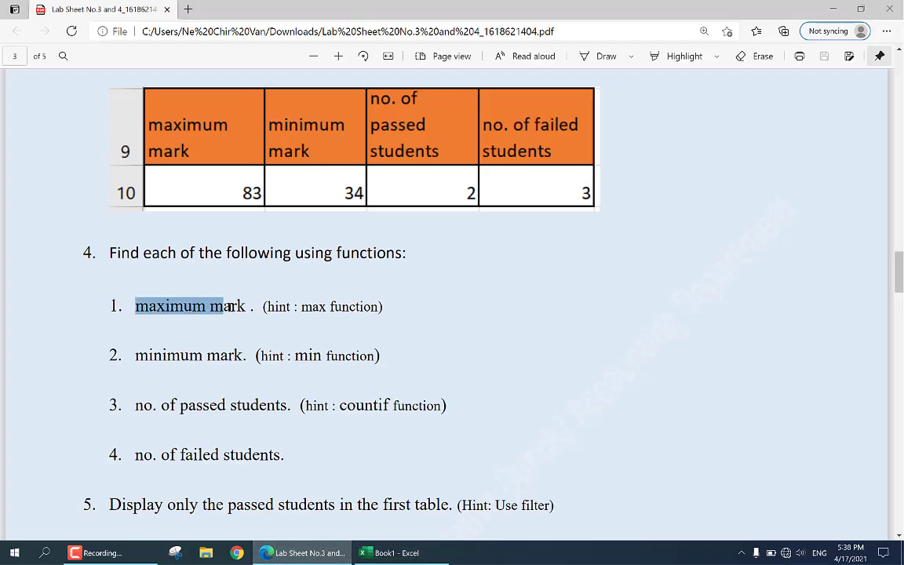
{"action": "key", "text": "ctrl+c"}
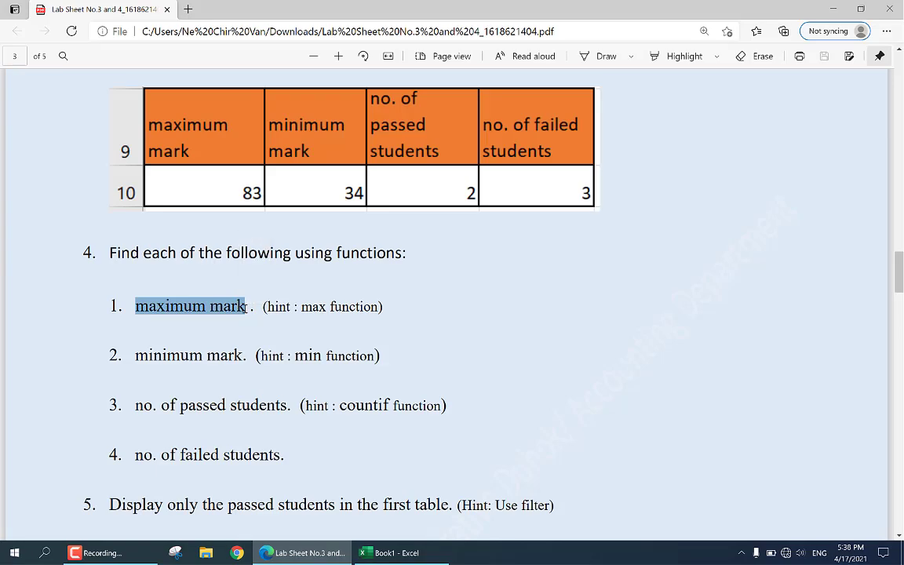
{"action": "left_click", "coordinate": [390, 552]}
{"action": "double_click", "coordinate": [152, 397]}
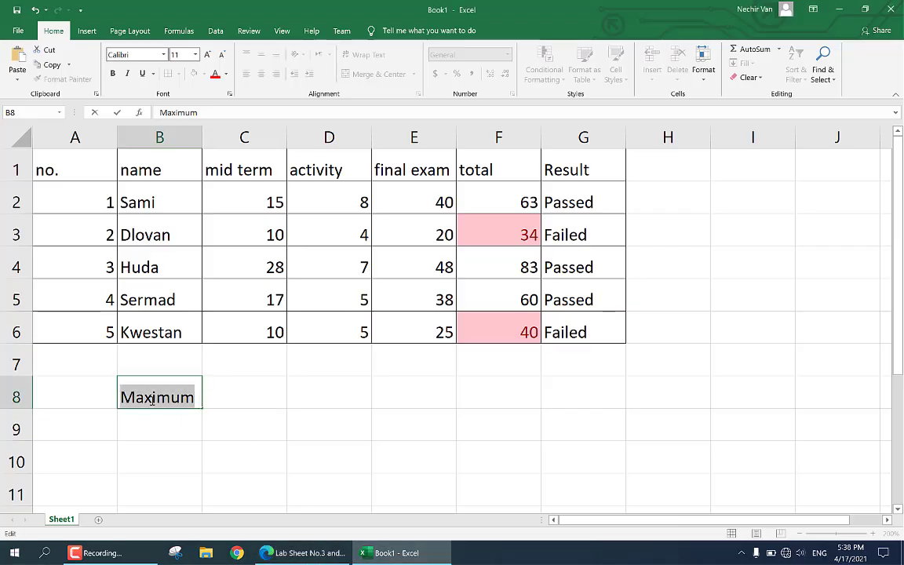
{"action": "key", "text": "ctrl+v"}
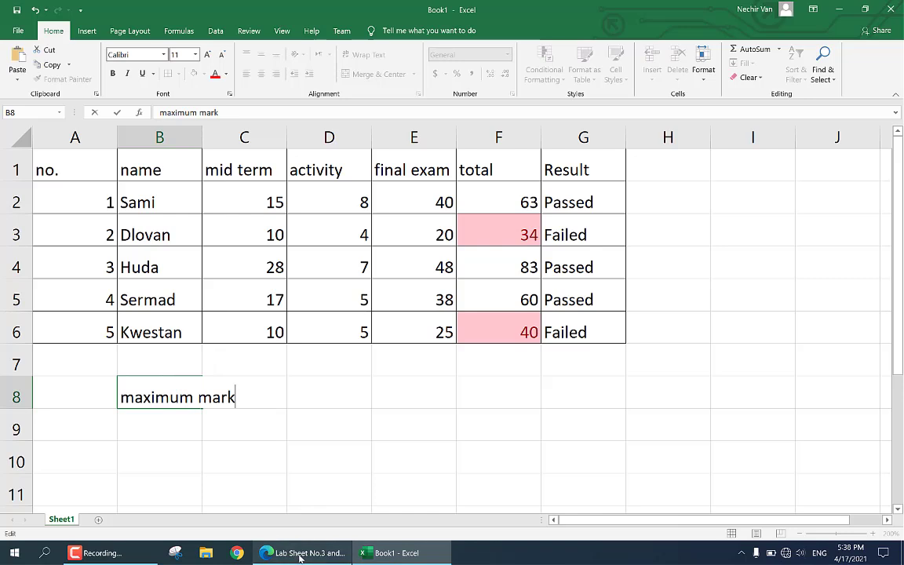
Step: Paste the heading 'minimum mark' from the lab sheet into C8
{"action": "left_click", "coordinate": [298, 552]}
{"action": "left_click_drag", "start_coordinate": [136, 355], "coordinate": [241, 355]}
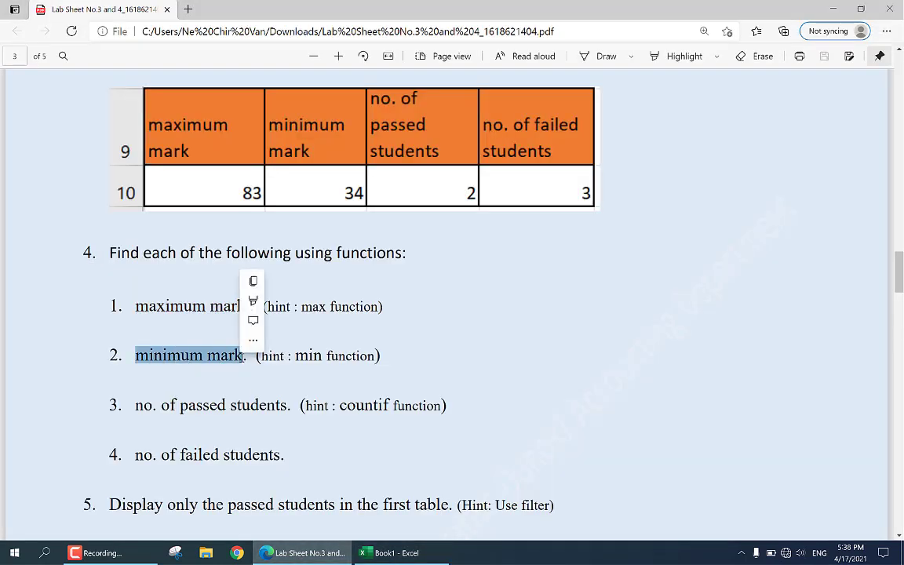
{"action": "key", "text": "alt+Tab"}
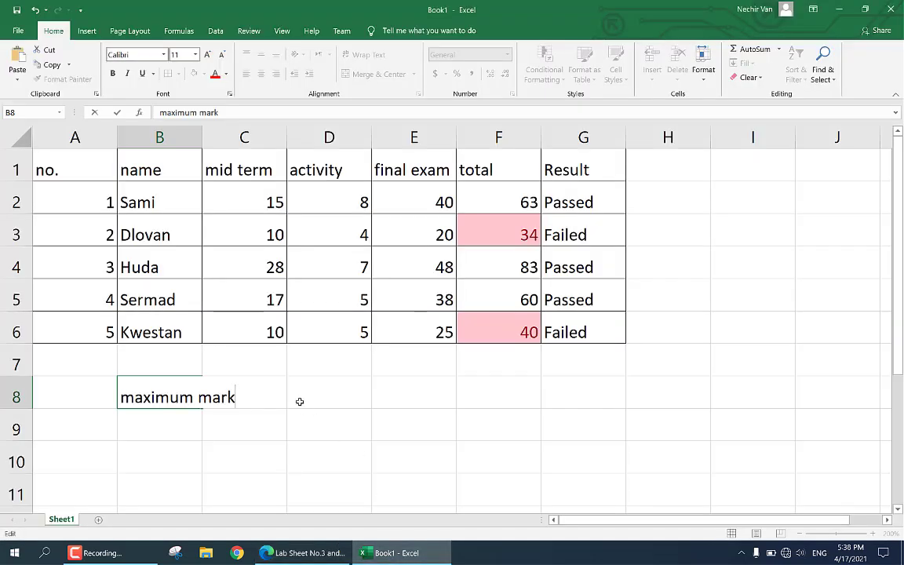
{"action": "left_click", "coordinate": [258, 419]}
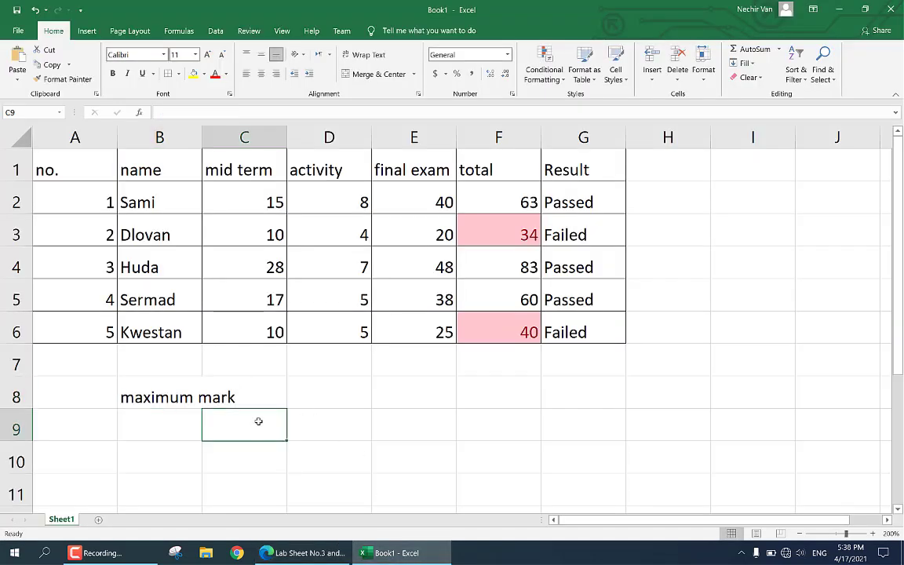
{"action": "left_click", "coordinate": [252, 386]}
{"action": "key", "text": "ctrl+v"}
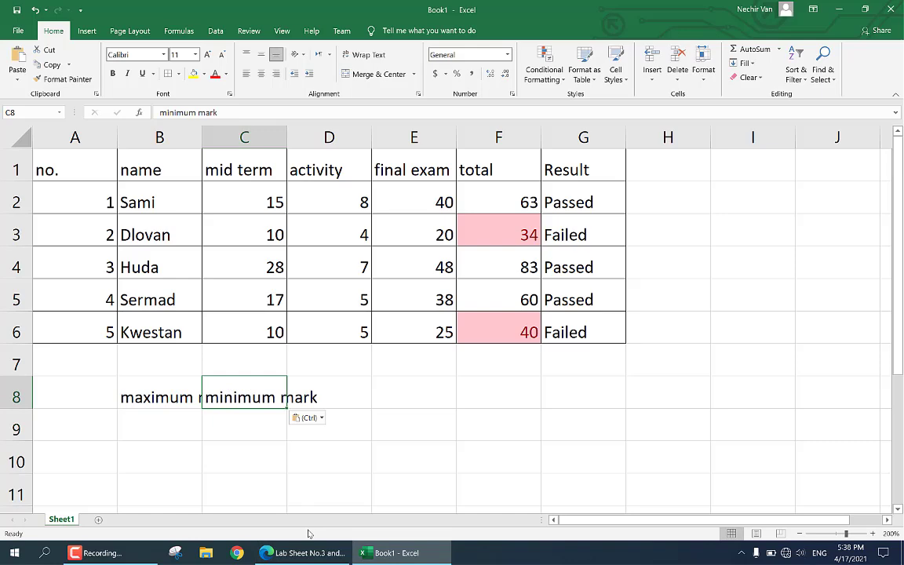
Step: Paste the heading 'no. of passed students' from the lab sheet into D8
{"action": "left_click", "coordinate": [293, 552]}
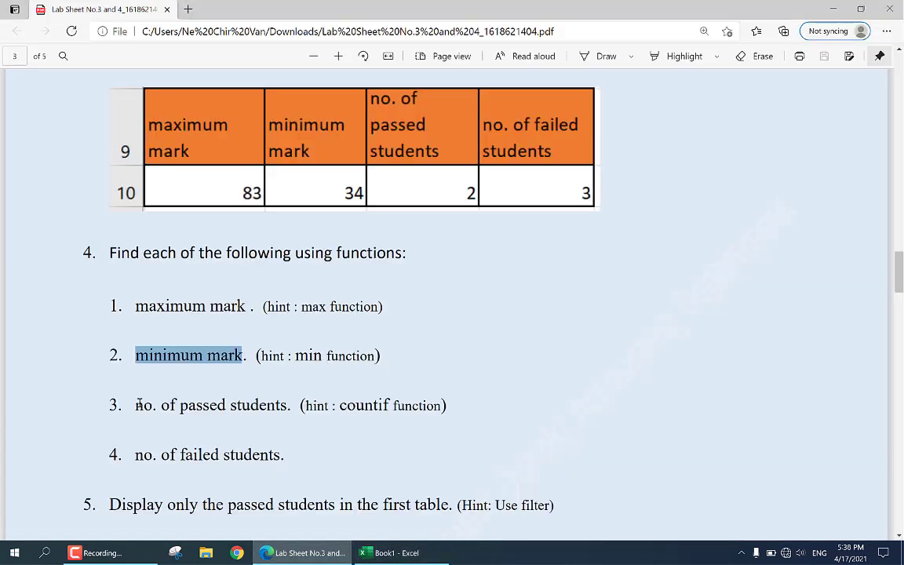
{"action": "left_click_drag", "start_coordinate": [137, 404], "coordinate": [285, 404]}
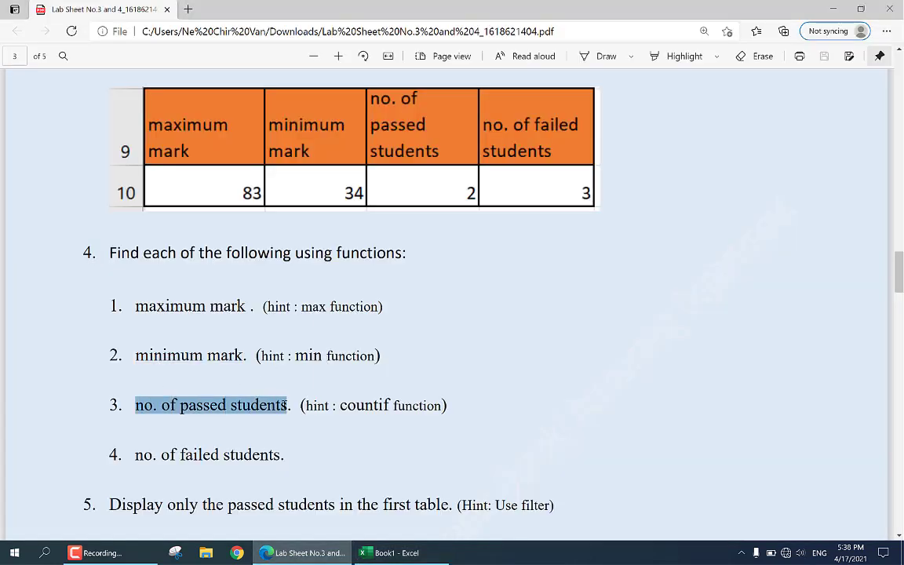
{"action": "left_click", "coordinate": [389, 558]}
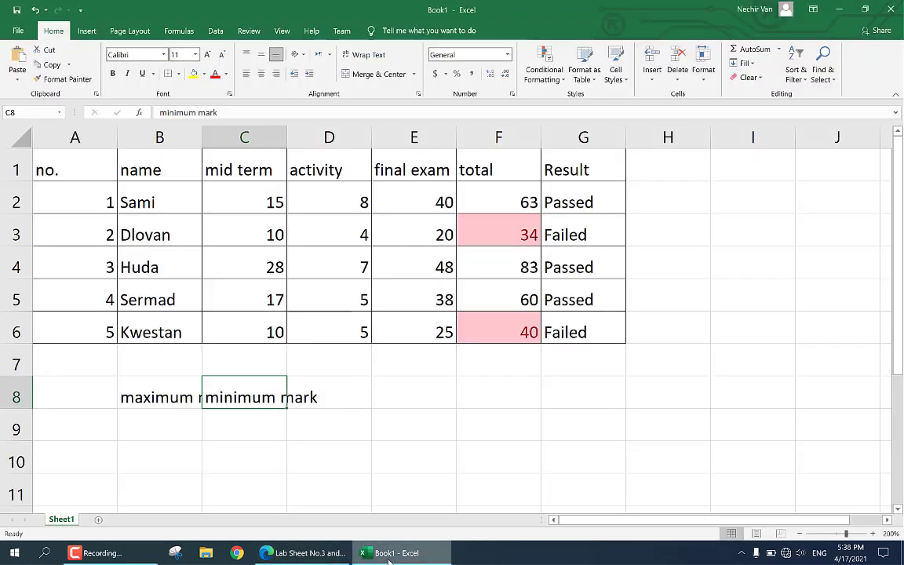
{"action": "left_click", "coordinate": [362, 401]}
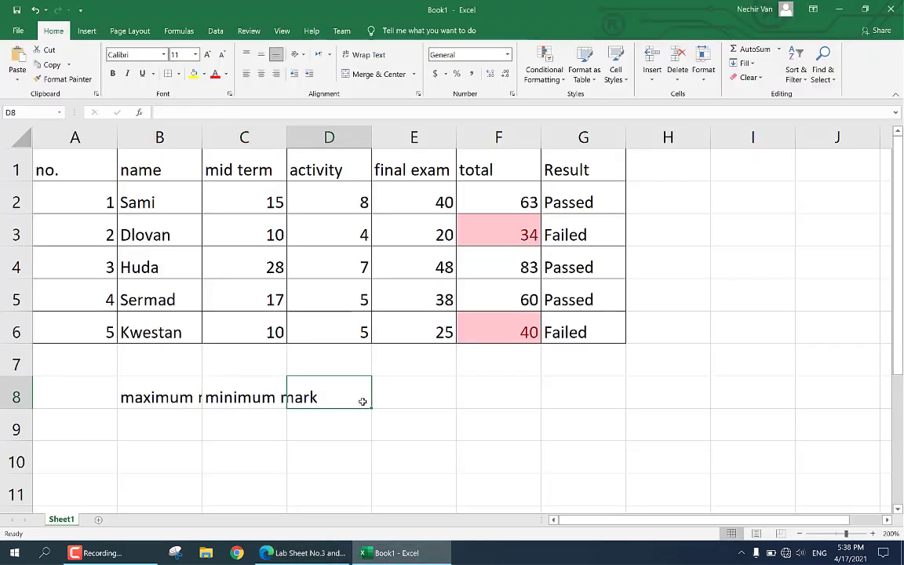
{"action": "key", "text": "ctrl+v"}
Step: Paste the heading 'no. of failed students' into E8
{"action": "key", "text": "alt+Tab"}
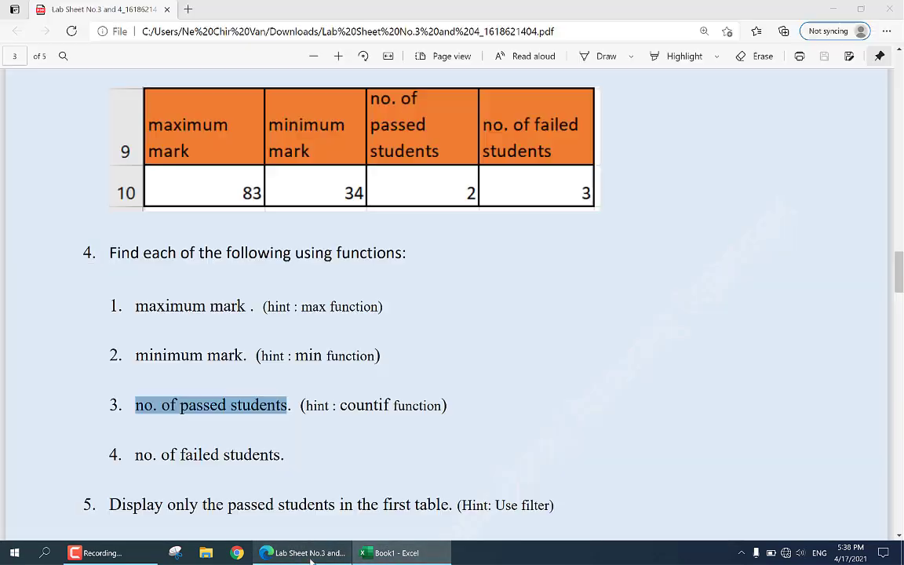
{"action": "left_click_drag", "start_coordinate": [135, 455], "coordinate": [280, 455]}
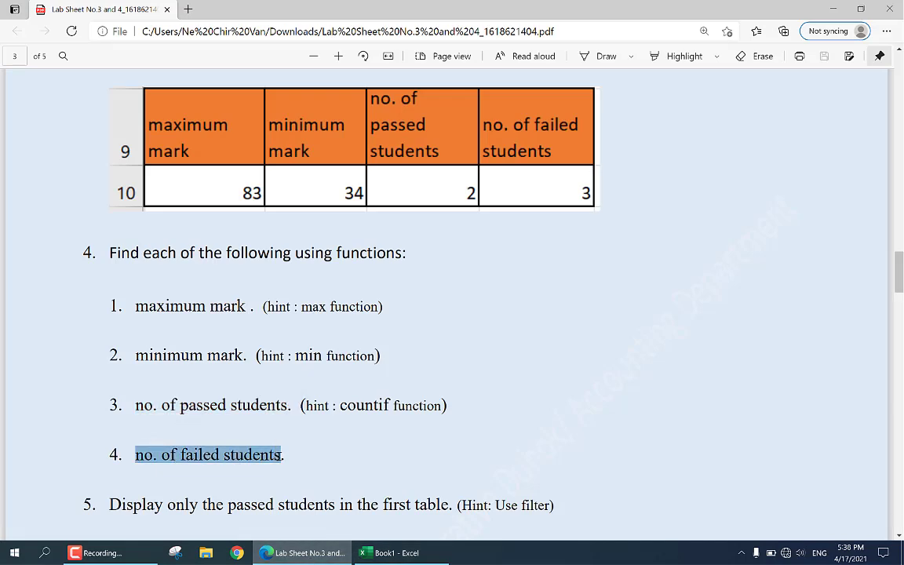
{"action": "key", "text": "alt+Tab"}
{"action": "key", "text": "Right"}
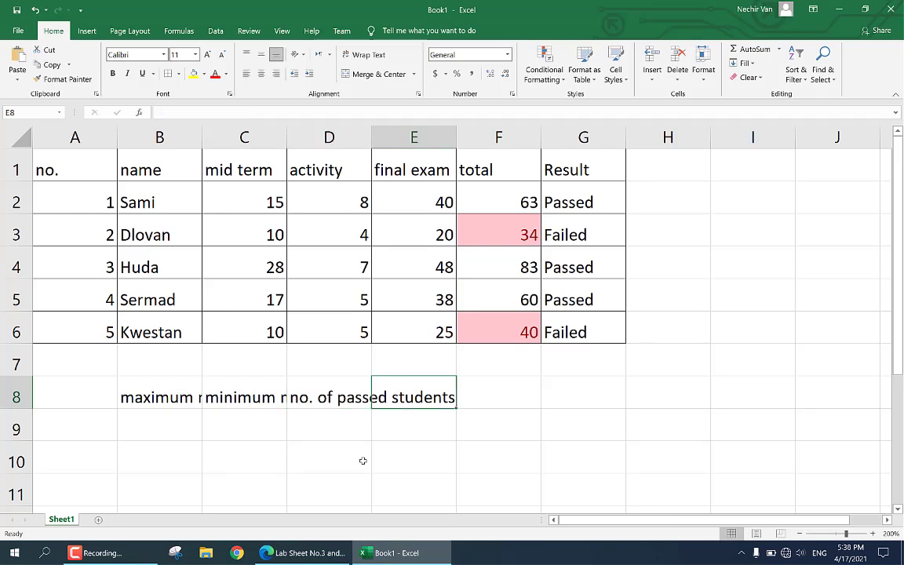
{"action": "key", "text": "ctrl+v"}
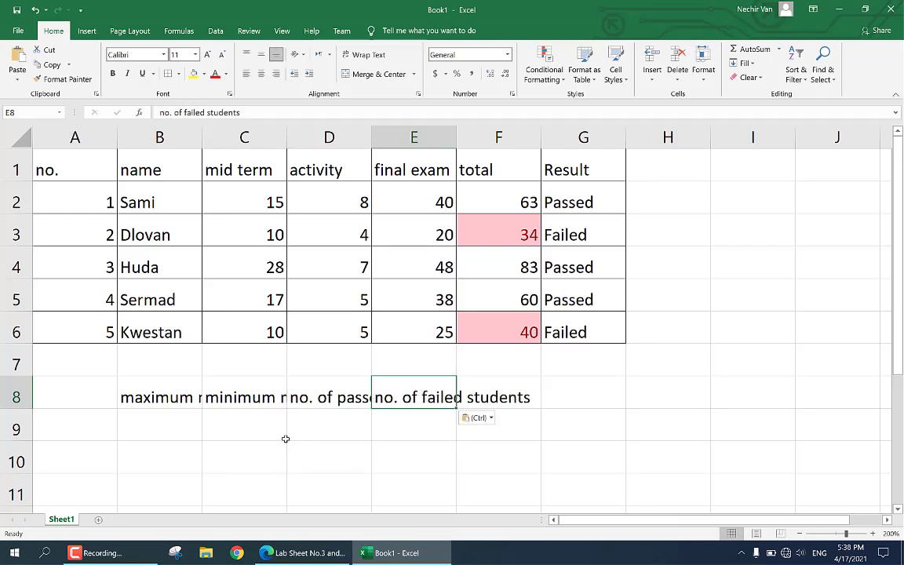
{"action": "left_click", "coordinate": [220, 424]}
{"action": "left_click_drag", "start_coordinate": [148, 396], "coordinate": [447, 392]}
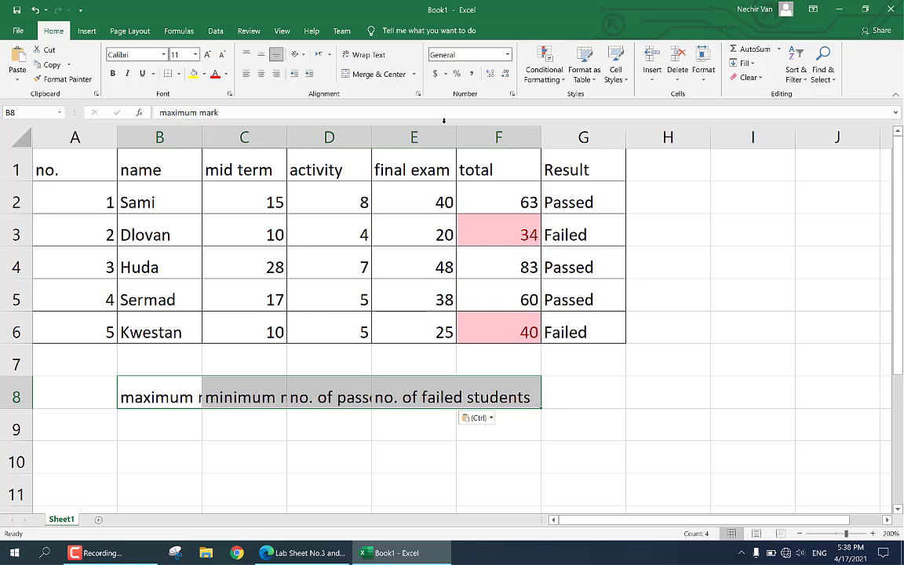
Step: Wrap the row-8 headings, make row 8 taller, and add all borders to B8:E9
{"action": "left_click", "coordinate": [366, 55]}
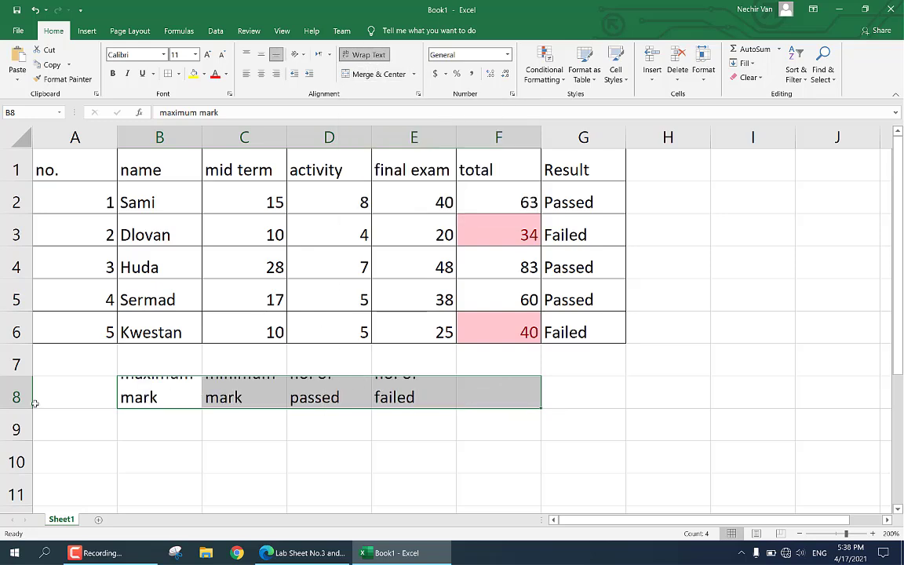
{"action": "left_click_drag", "start_coordinate": [24, 408], "coordinate": [22, 450]}
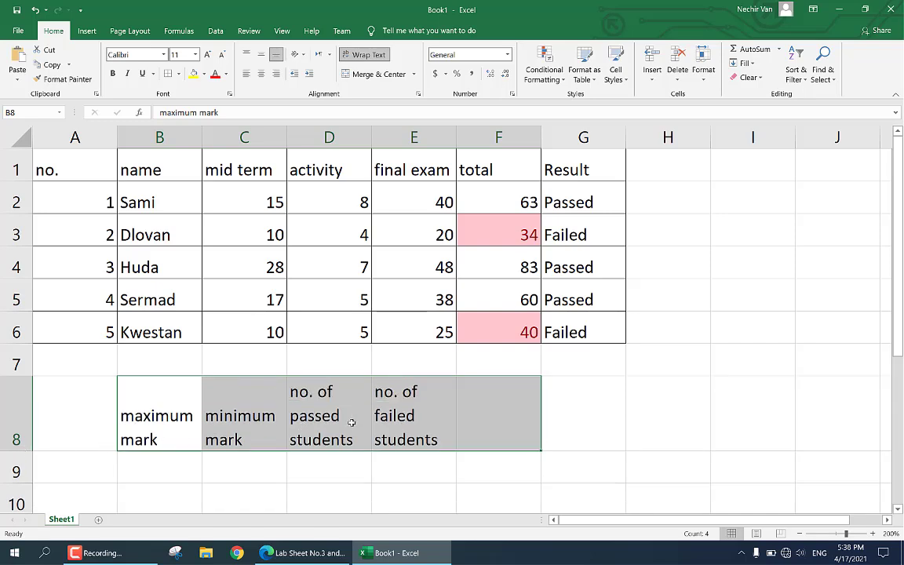
{"action": "left_click", "coordinate": [146, 471]}
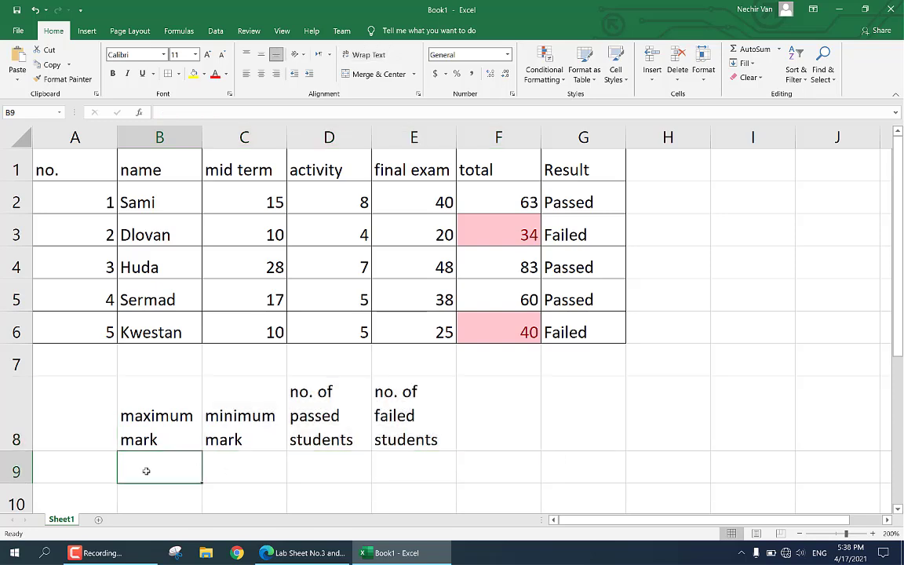
{"action": "mouse_move", "coordinate": [128, 388]}
{"action": "left_mouse_down"}
{"action": "mouse_move", "coordinate": [382, 466]}
{"action": "mouse_move", "coordinate": [410, 466]}
{"action": "left_mouse_up"}
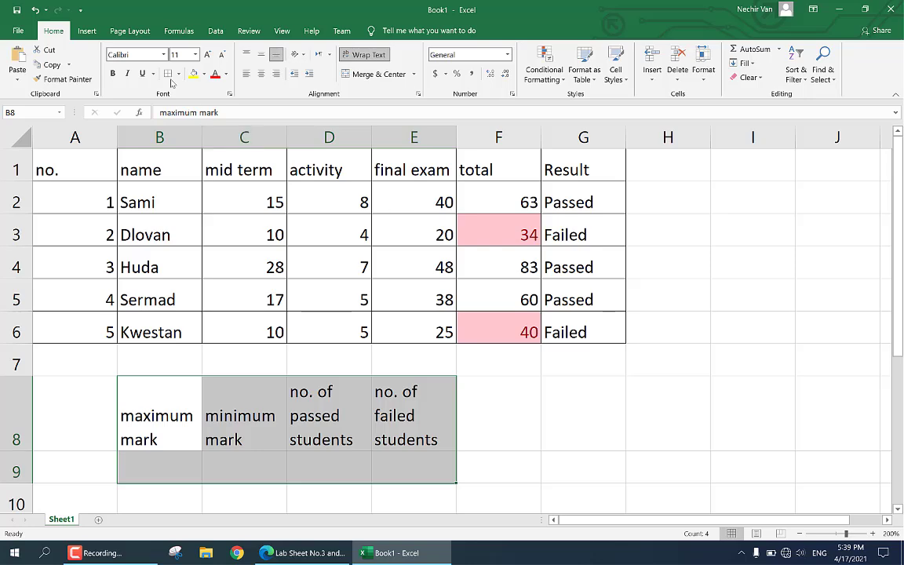
{"action": "left_click", "coordinate": [154, 474]}
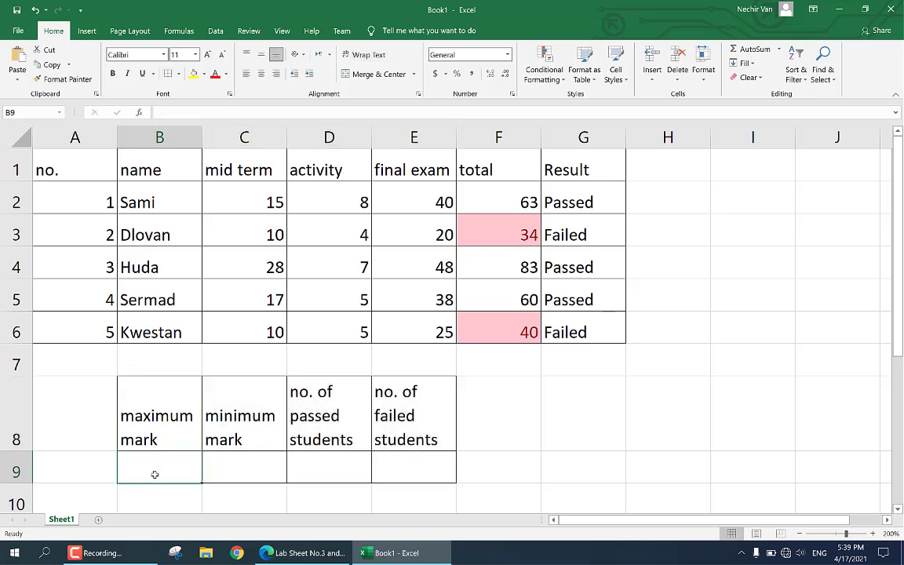
{"action": "key", "text": "alt+Tab"}
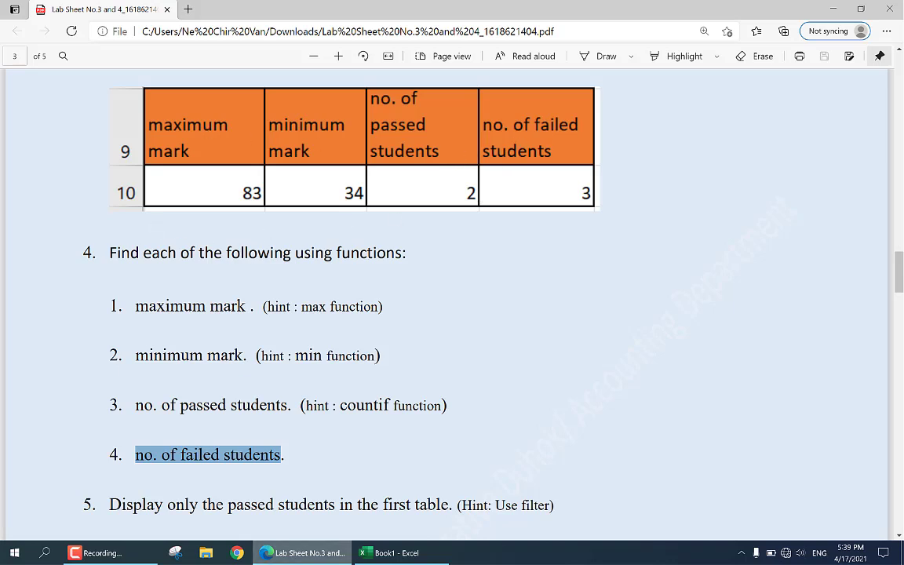
{"action": "key", "text": "alt+Tab"}
Step: Fill the heading cells B8:E8 with orange
{"action": "left_click_drag", "start_coordinate": [184, 415], "coordinate": [410, 384]}
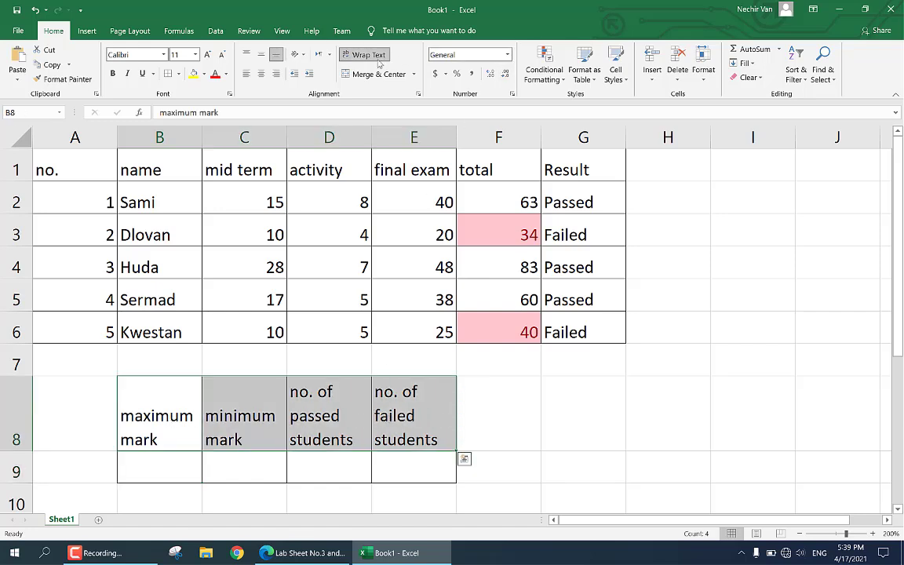
{"action": "left_click", "coordinate": [204, 75]}
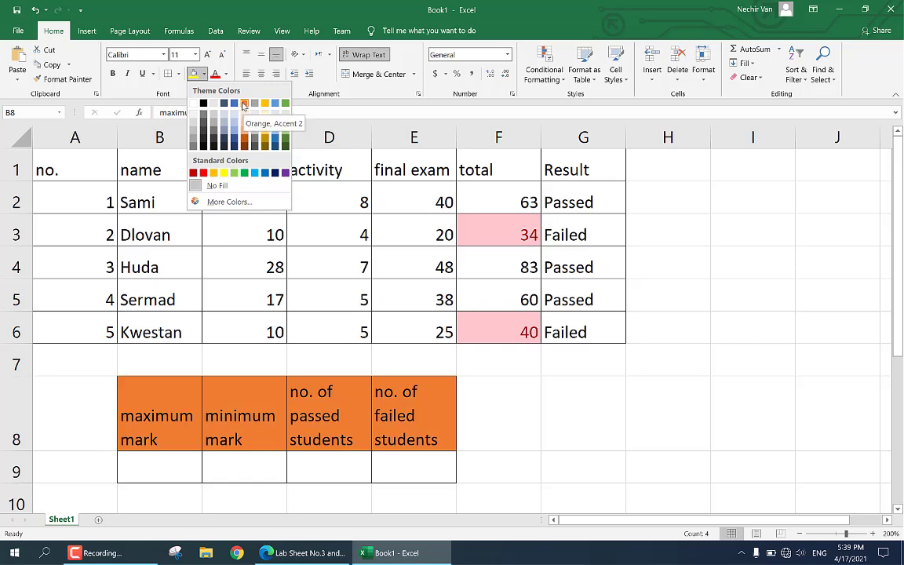
{"action": "left_click", "coordinate": [245, 104]}
{"action": "left_click", "coordinate": [159, 400]}
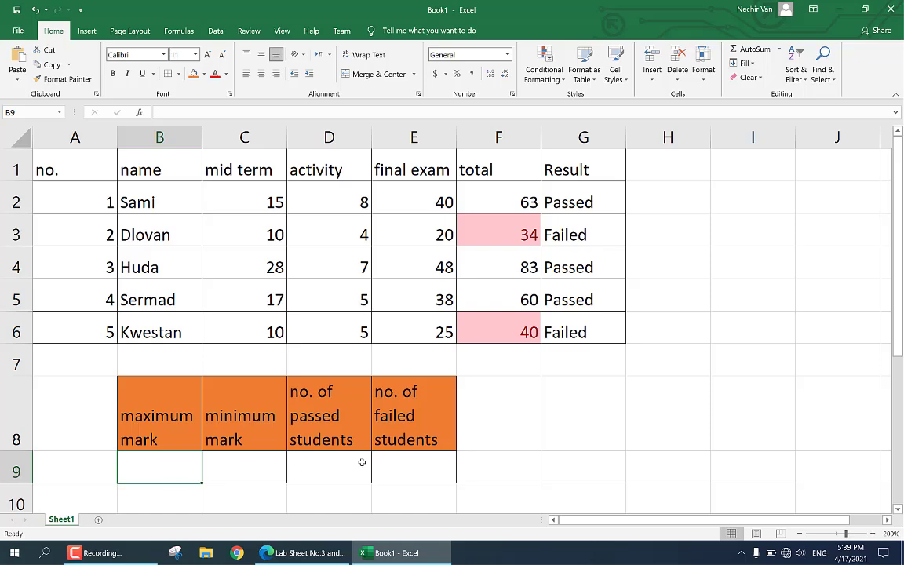
{"action": "scroll", "coordinate": [361, 462], "scroll_direction": "down", "scroll_amount": 2}
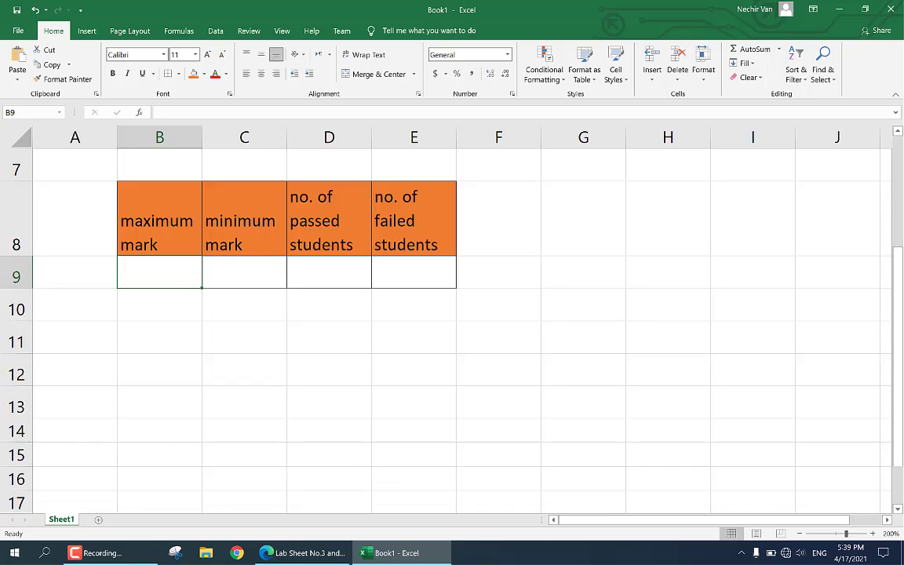
{"action": "scroll", "coordinate": [899, 168], "scroll_direction": "up", "scroll_amount": 2}
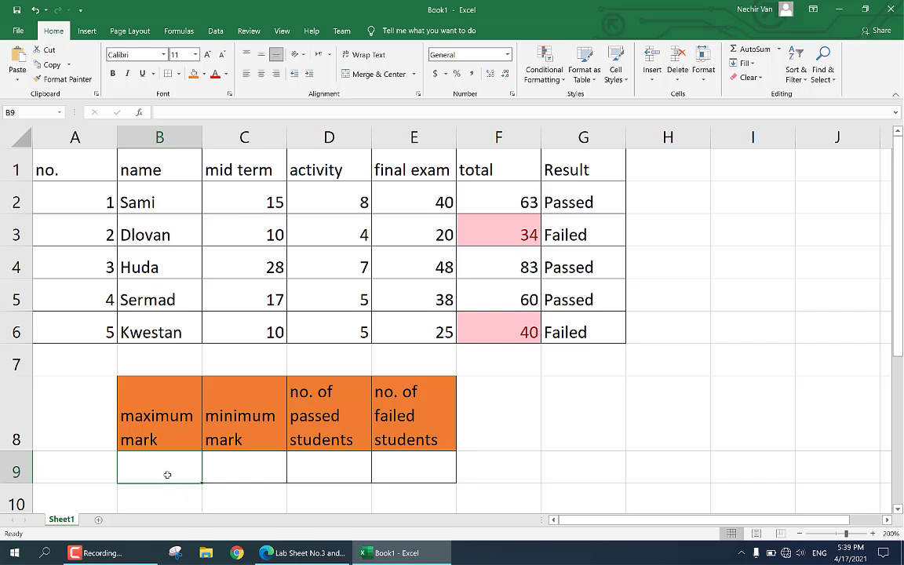
Step: Enter =MAX(F2:F6) in B9 so it shows the maximum mark of 83
{"action": "type", "text": "="}
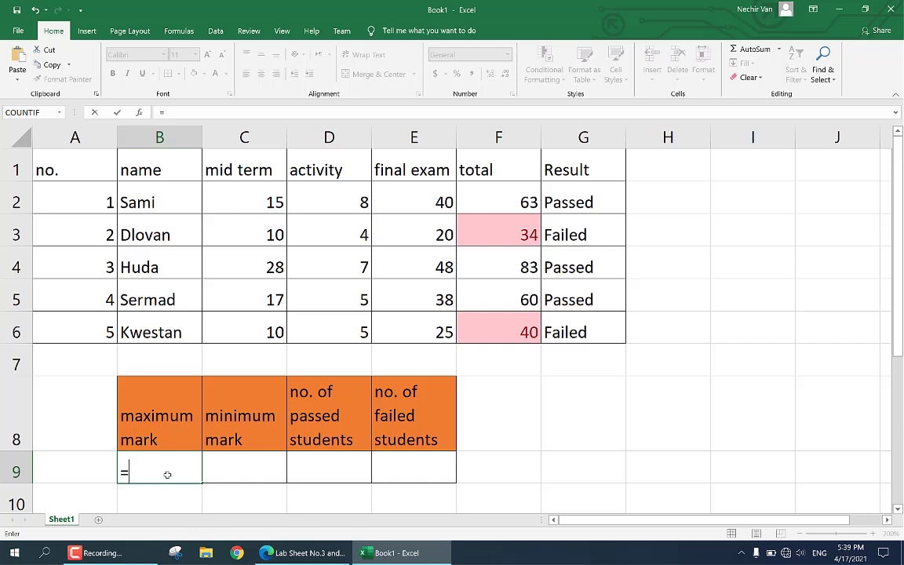
{"action": "type", "text": "max"}
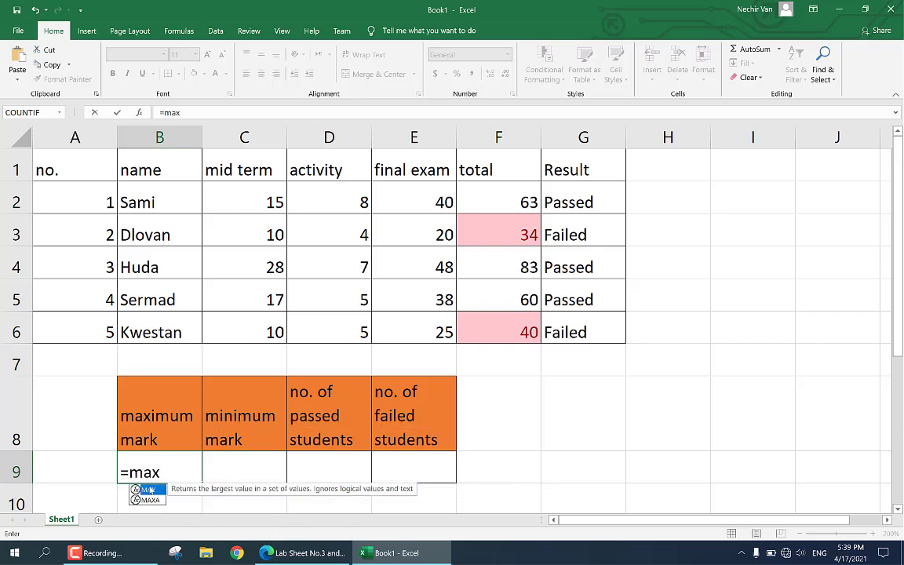
{"action": "double_click", "coordinate": [149, 490]}
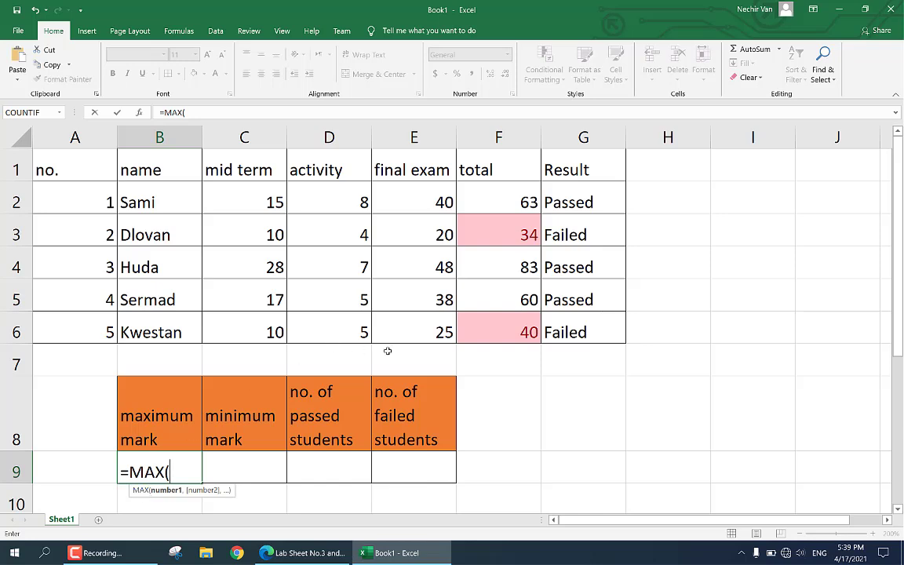
{"action": "left_click_drag", "start_coordinate": [509, 194], "coordinate": [515, 322]}
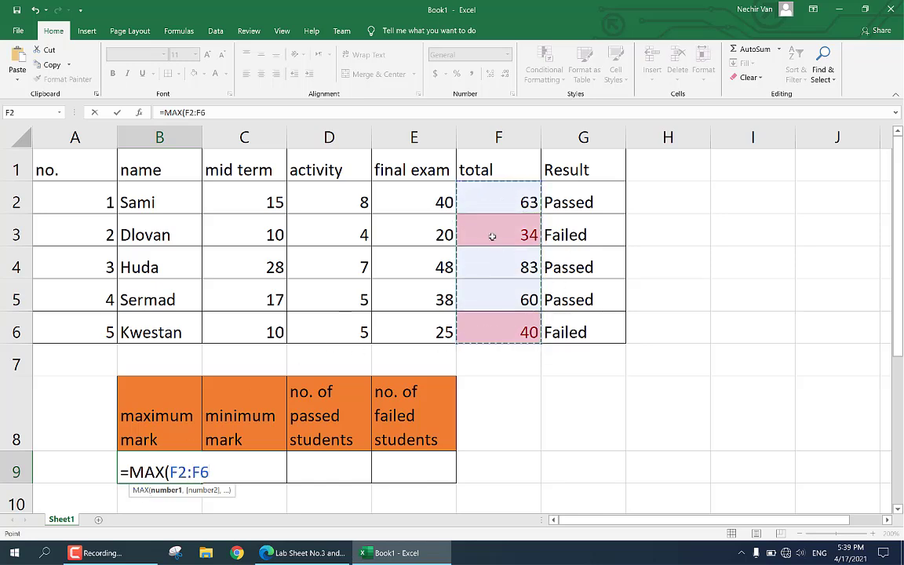
{"action": "type", "text": ")"}
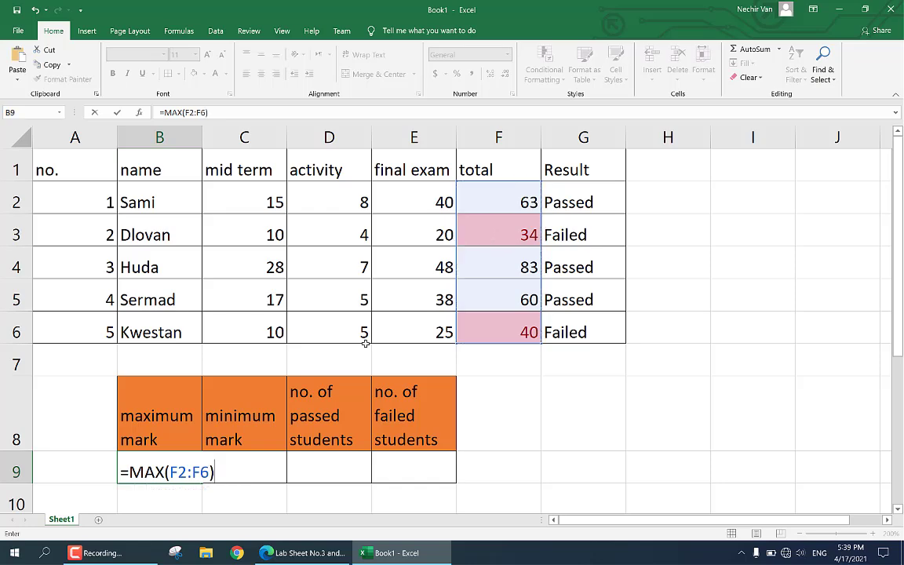
{"action": "key", "text": "Return"}
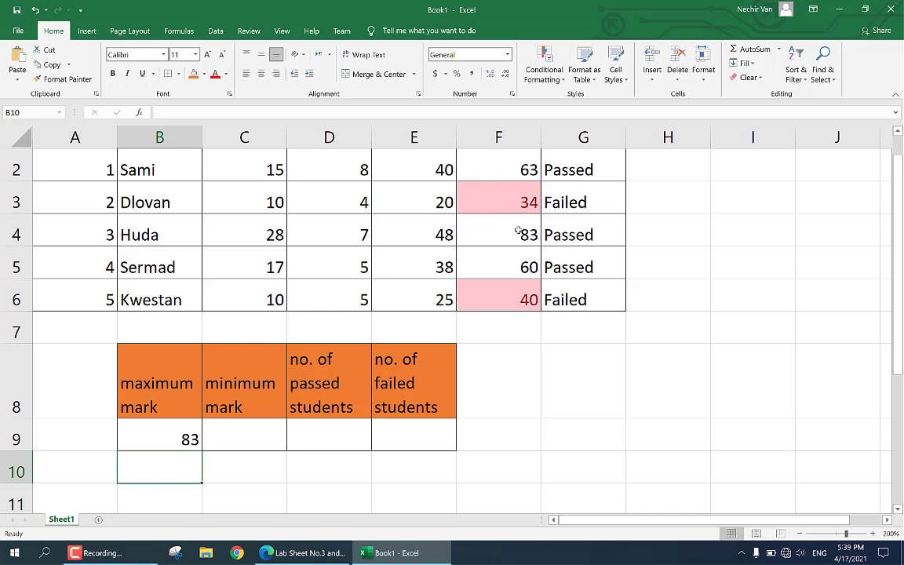
{"action": "scroll", "coordinate": [518, 230], "scroll_direction": "up", "scroll_amount": 1}
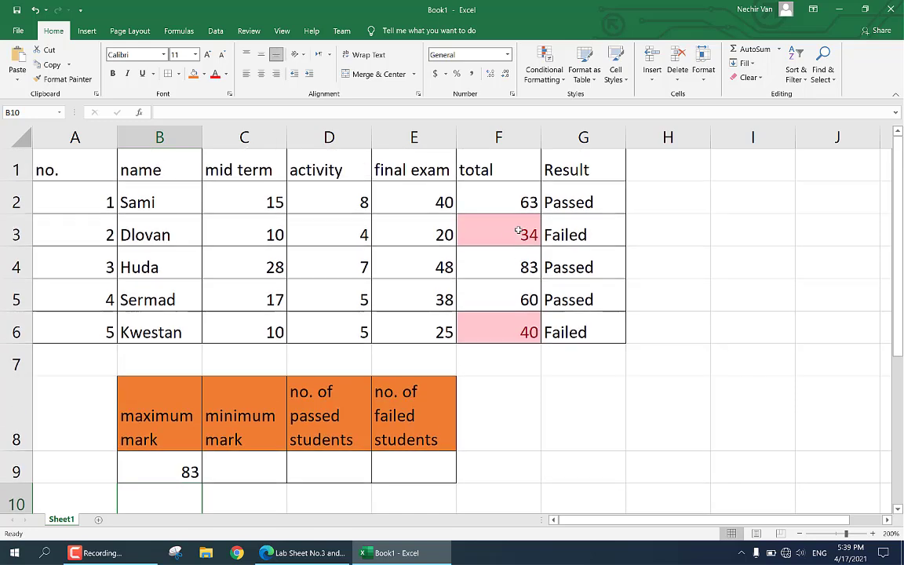
Step: Enter =MIN(F2:F6) in C9 so the minimum mark shows 34
{"action": "left_click", "coordinate": [247, 469]}
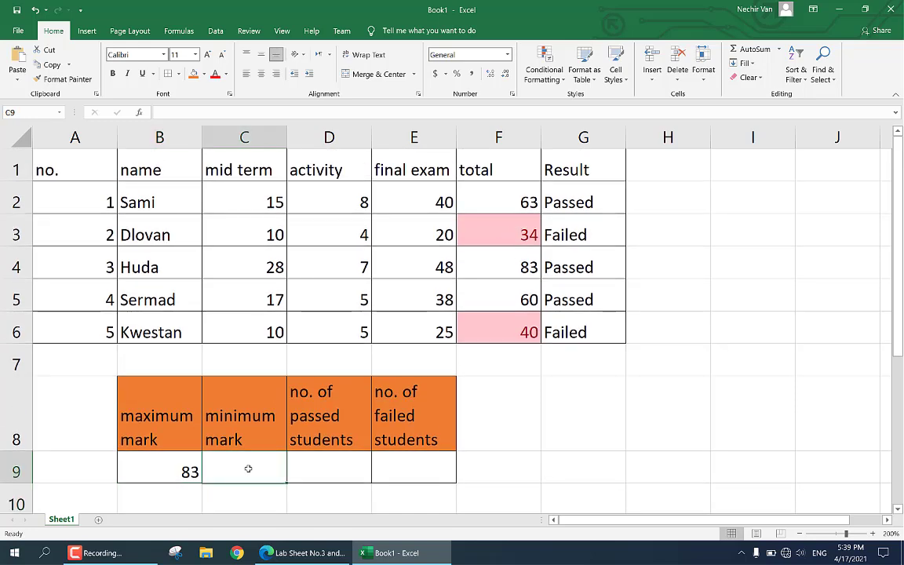
{"action": "type", "text": "=min"}
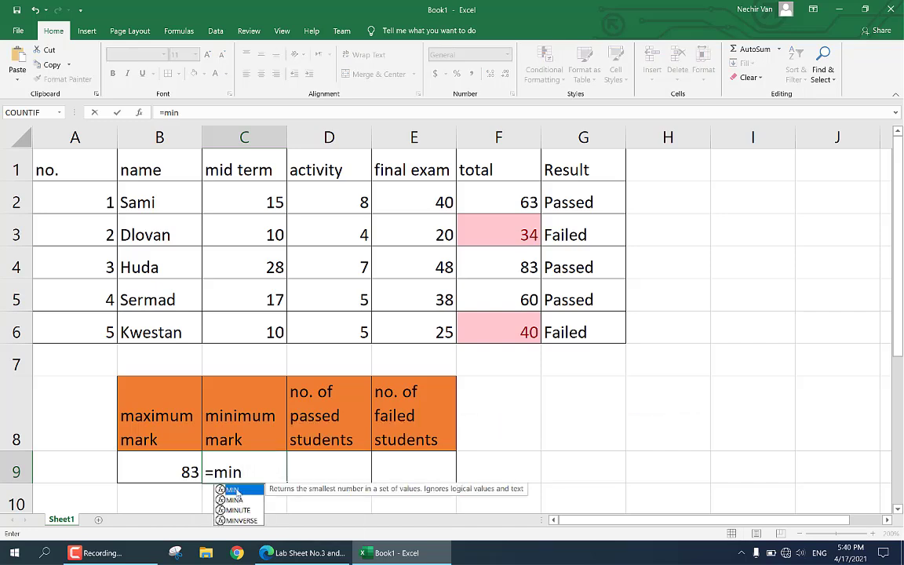
{"action": "double_click", "coordinate": [233, 491]}
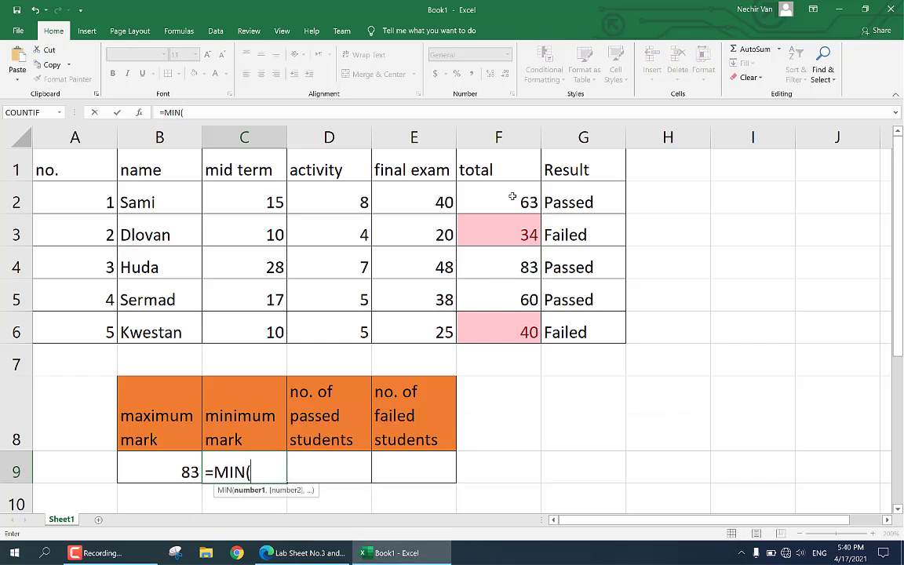
{"action": "left_click_drag", "start_coordinate": [461, 178], "coordinate": [511, 329]}
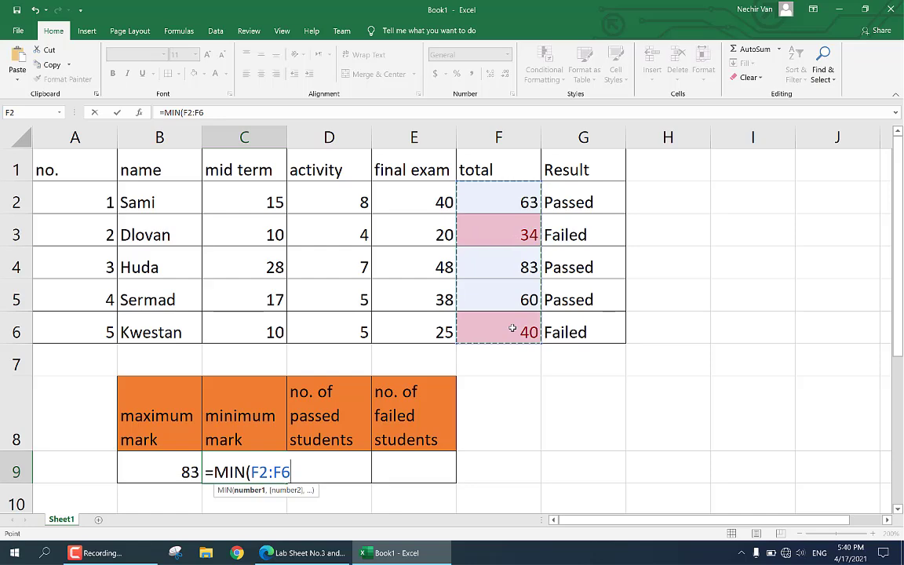
{"action": "type", "text": ")"}
{"action": "key", "text": "Return"}
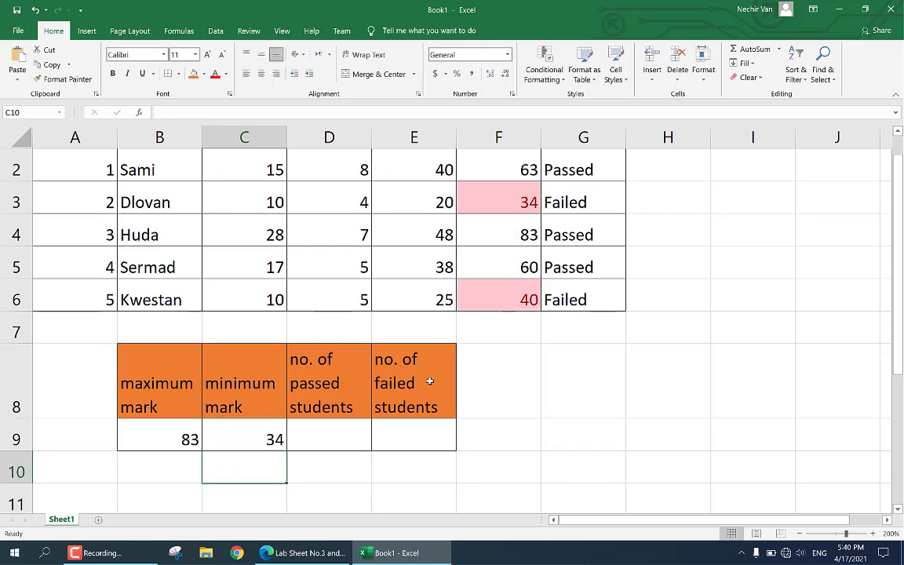
{"action": "left_click", "coordinate": [308, 442]}
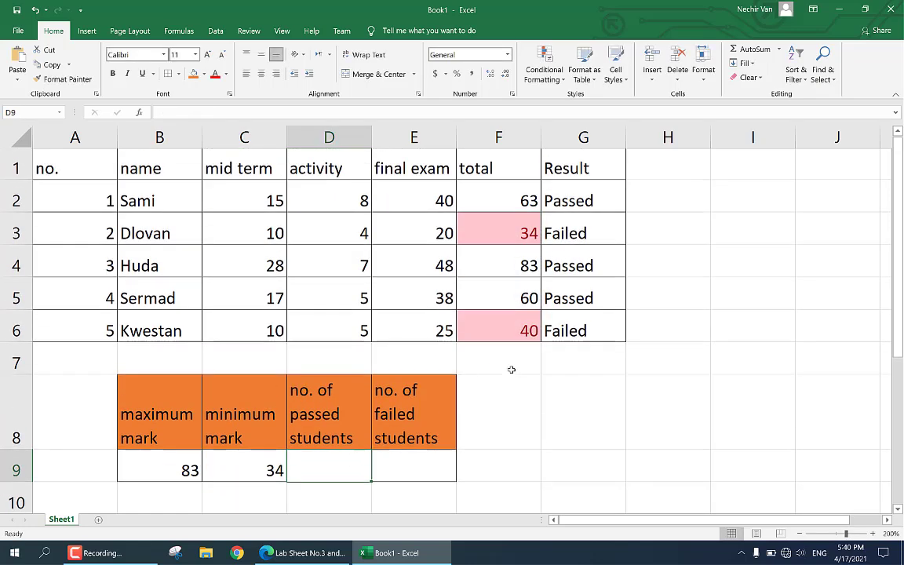
{"action": "scroll", "coordinate": [510, 369], "scroll_direction": "up", "scroll_amount": 1}
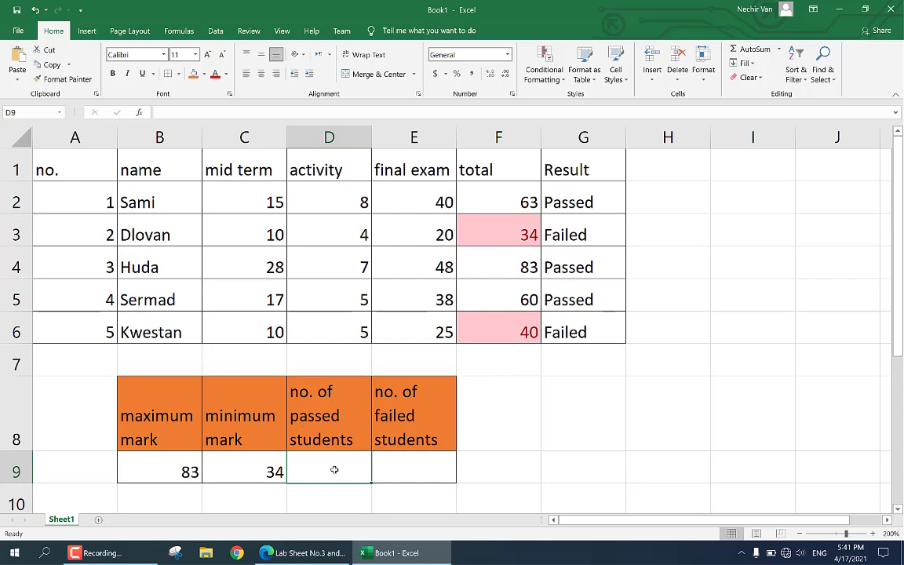
Step: Enter =COUNTIF(F2:F6,">=50") in D9 to count 3 passed students
{"action": "type", "text": "="}
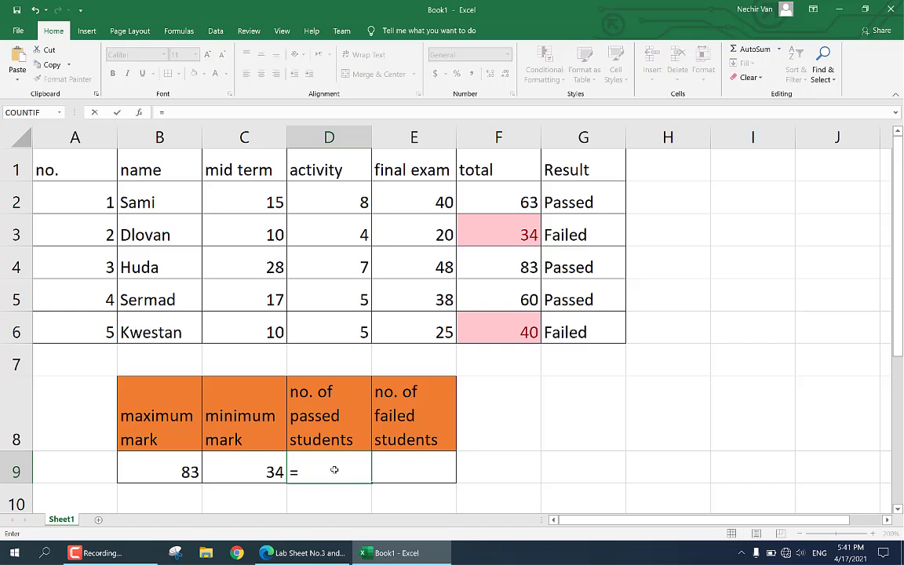
{"action": "type", "text": "i"}
{"action": "key", "text": "BackSpace"}
{"action": "type", "text": "cou"}
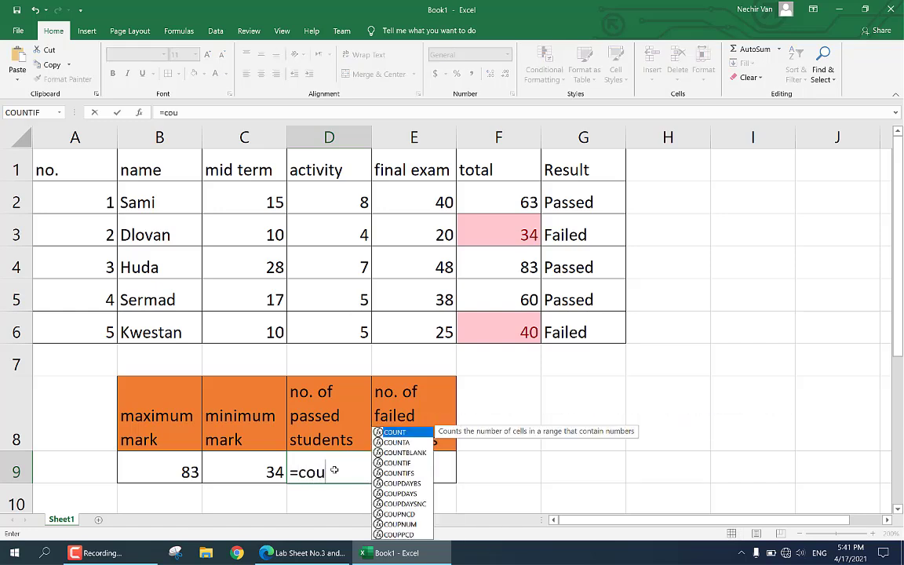
{"action": "type", "text": "n"}
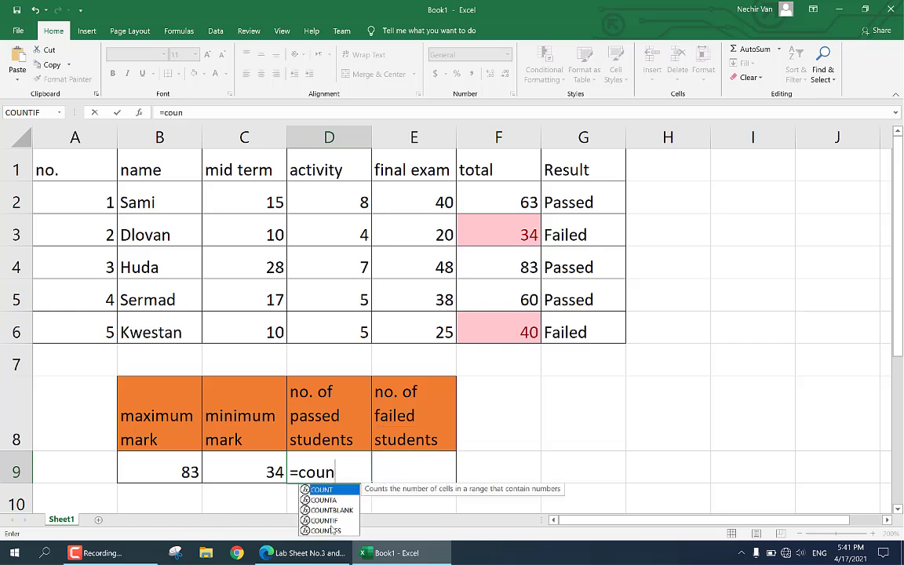
{"action": "double_click", "coordinate": [323, 520]}
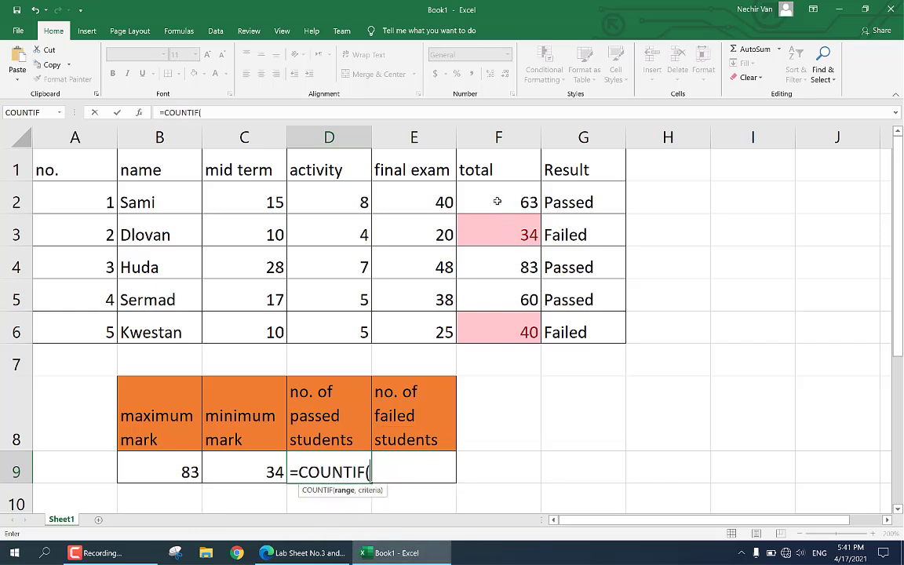
{"action": "left_click_drag", "start_coordinate": [495, 200], "coordinate": [496, 321]}
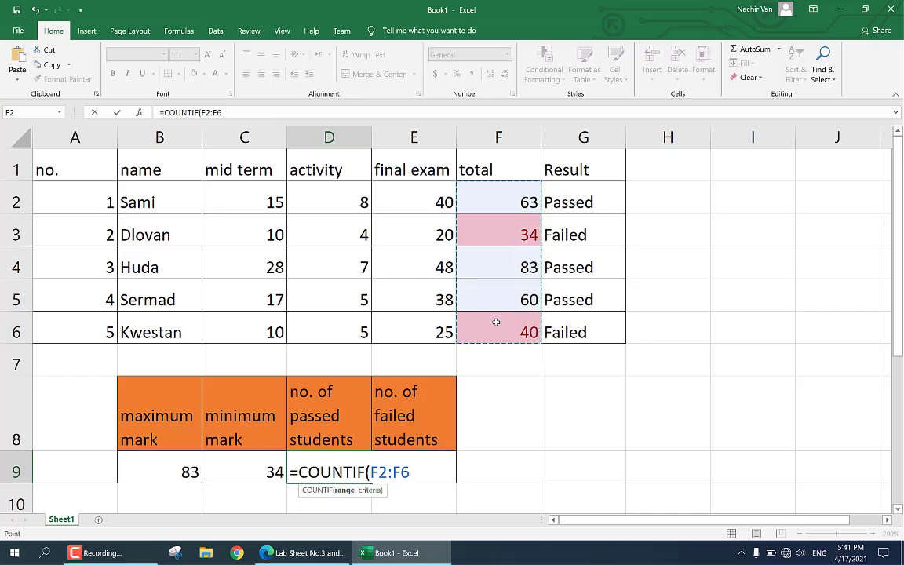
{"action": "type", "text": ","}
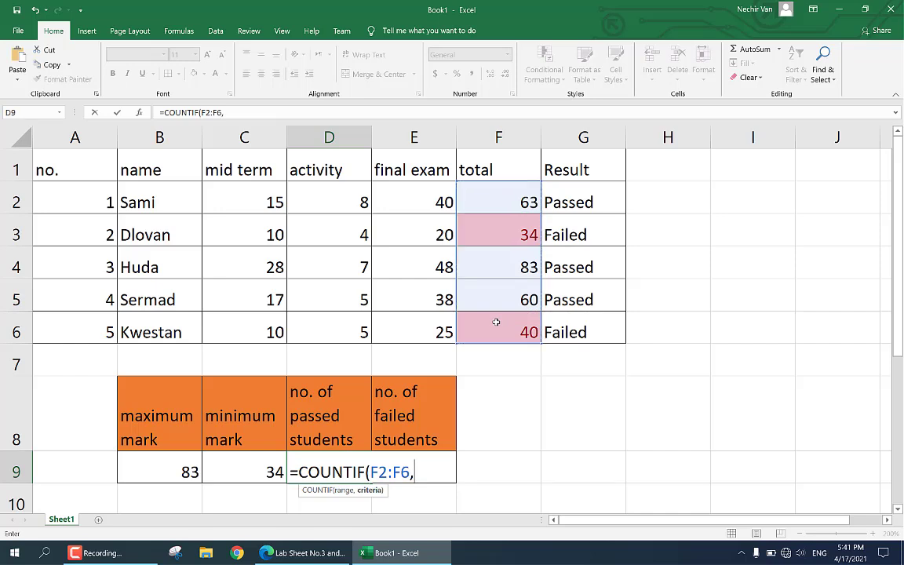
{"action": "type", "text": "\""}
{"action": "type", "text": ">="}
{"action": "type", "text": "50\""}
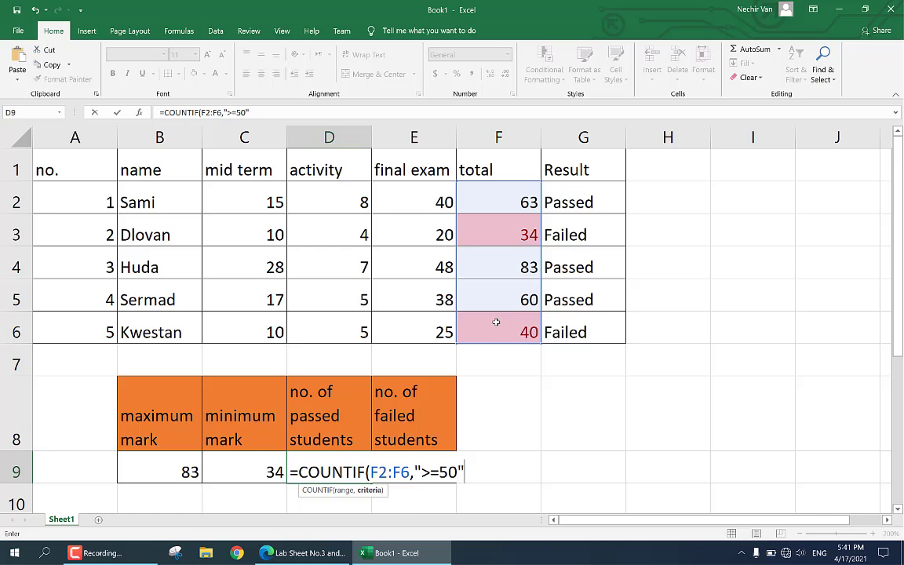
{"action": "key", "text": "Return"}
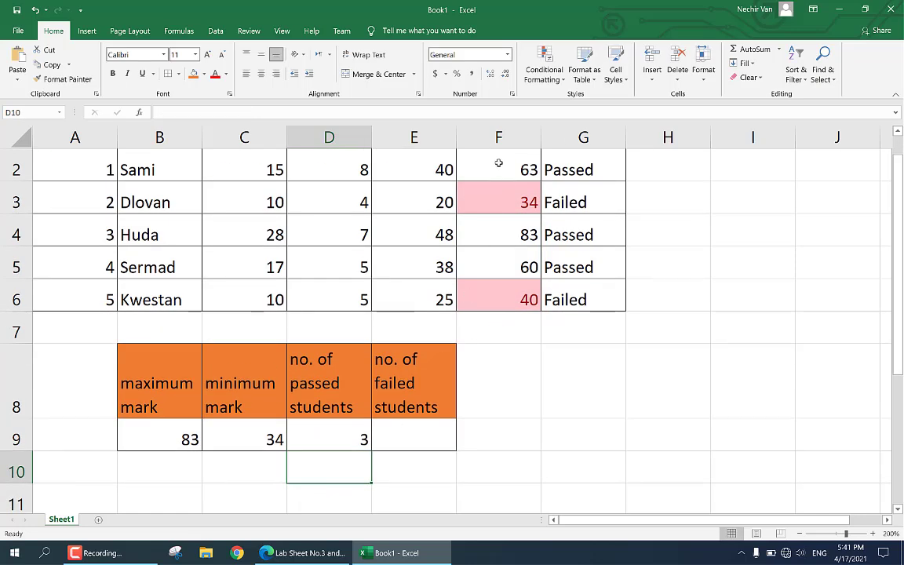
{"action": "left_click", "coordinate": [407, 440]}
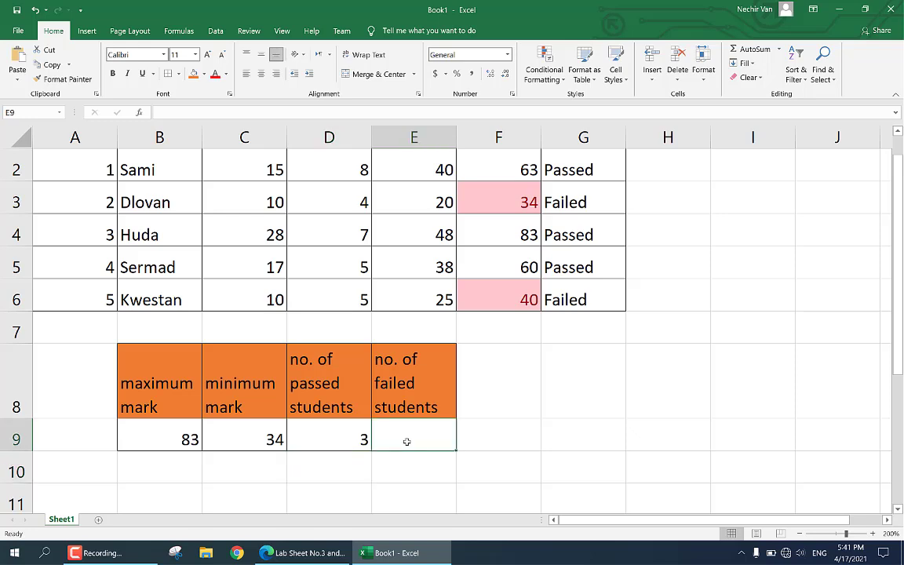
Step: Enter =COUNTIF(F2:F6,"<50") in E9 to count 2 failed students
{"action": "type", "text": "="}
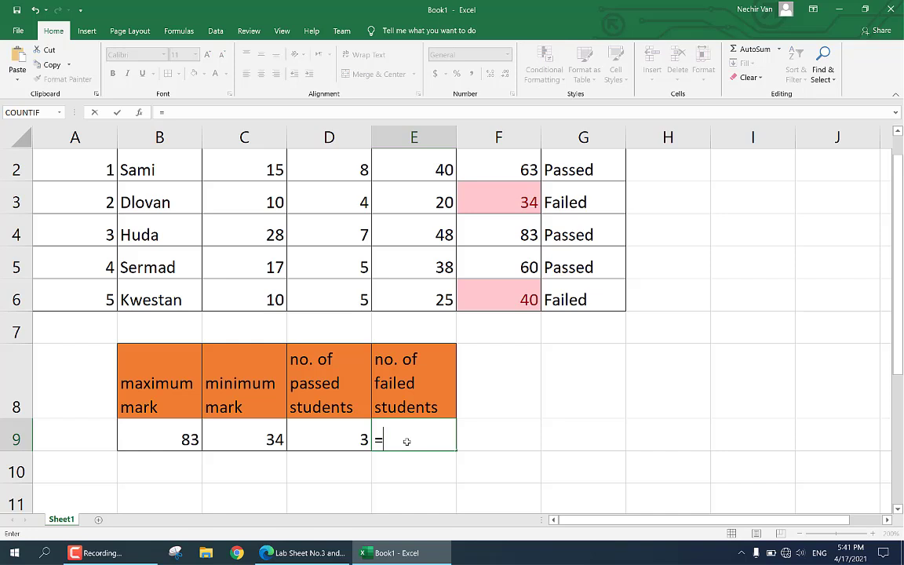
{"action": "type", "text": "cou"}
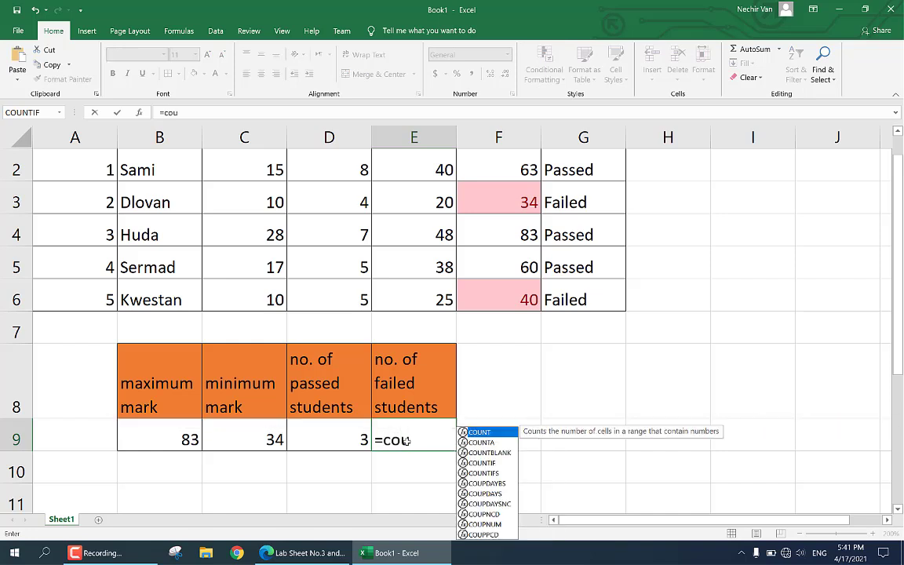
{"action": "type", "text": "nt"}
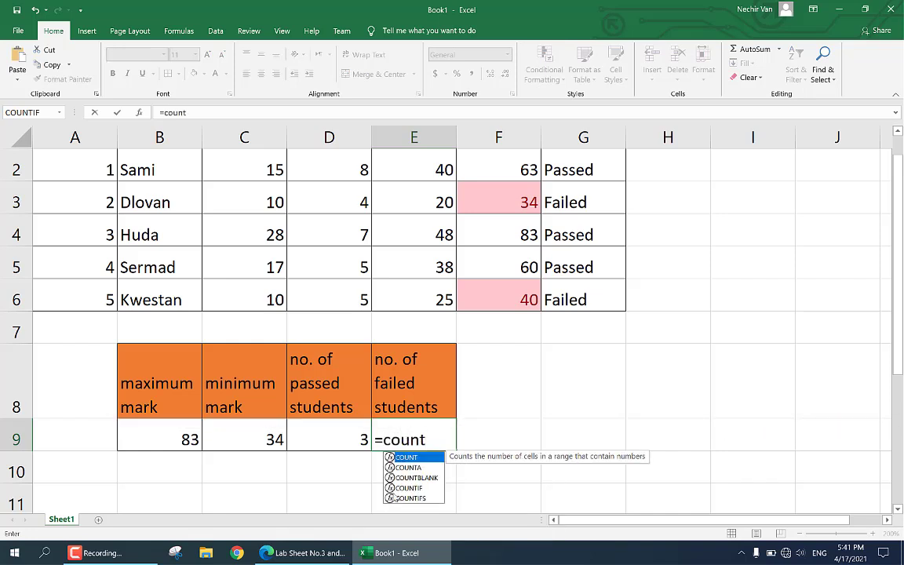
{"action": "double_click", "coordinate": [404, 488]}
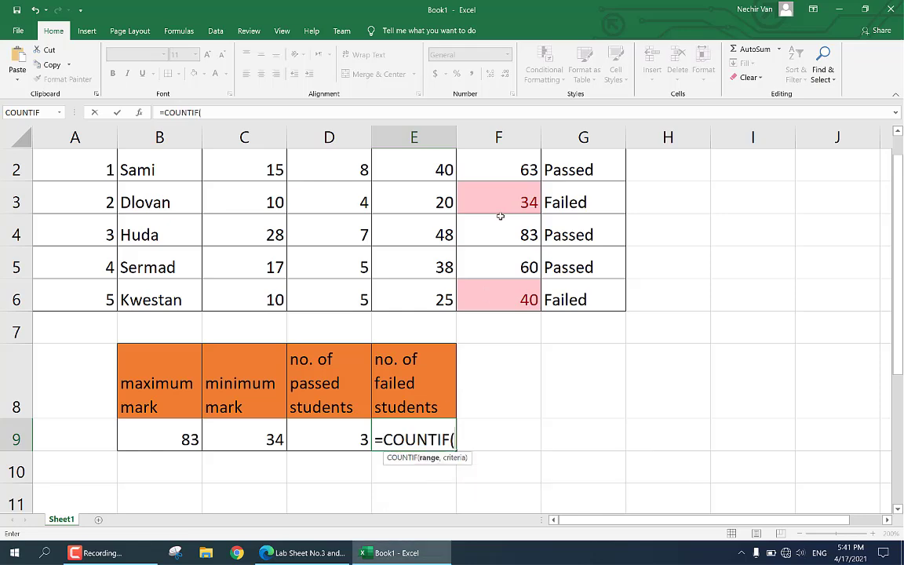
{"action": "left_click_drag", "start_coordinate": [496, 164], "coordinate": [497, 295]}
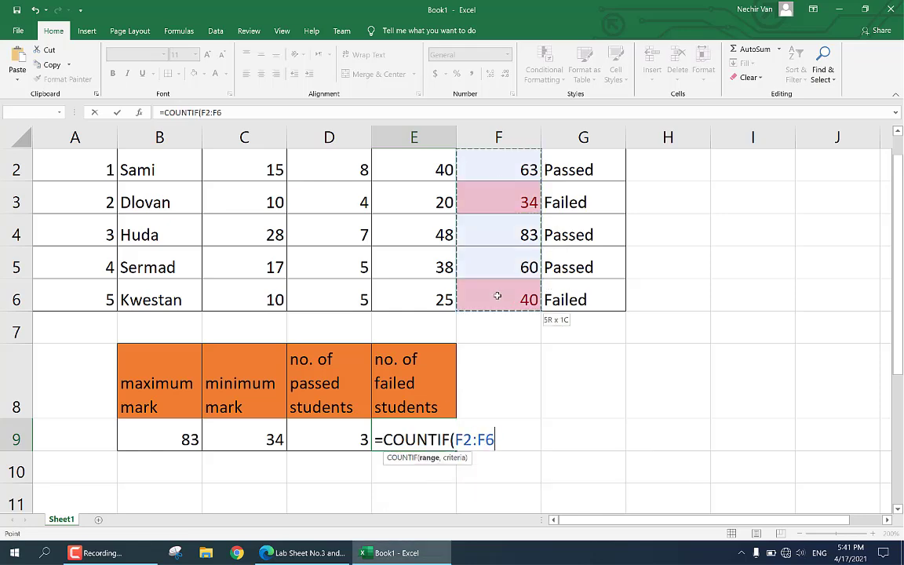
{"action": "scroll", "coordinate": [497, 296], "scroll_direction": "up", "scroll_amount": 1}
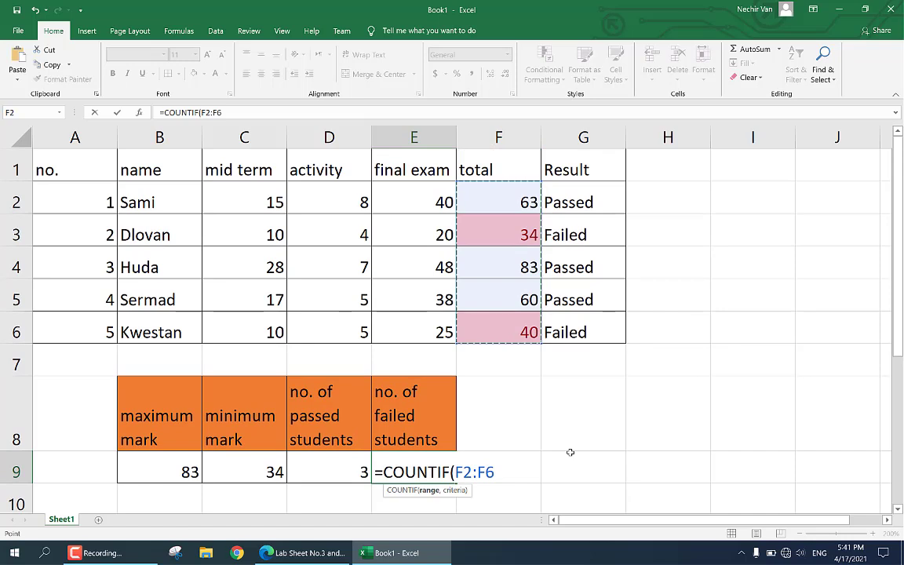
{"action": "type", "text": ","}
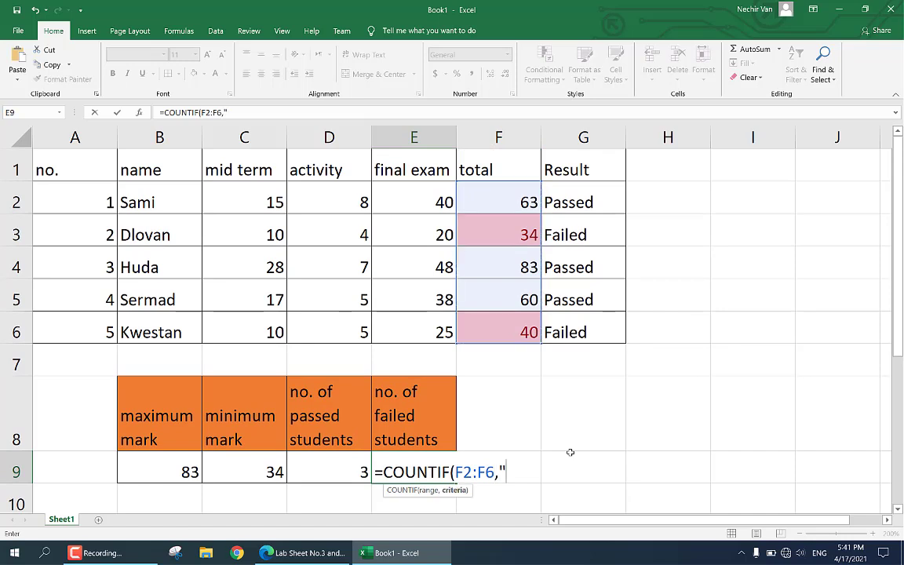
{"action": "type", "text": "<"}
{"action": "type", "text": "50"}
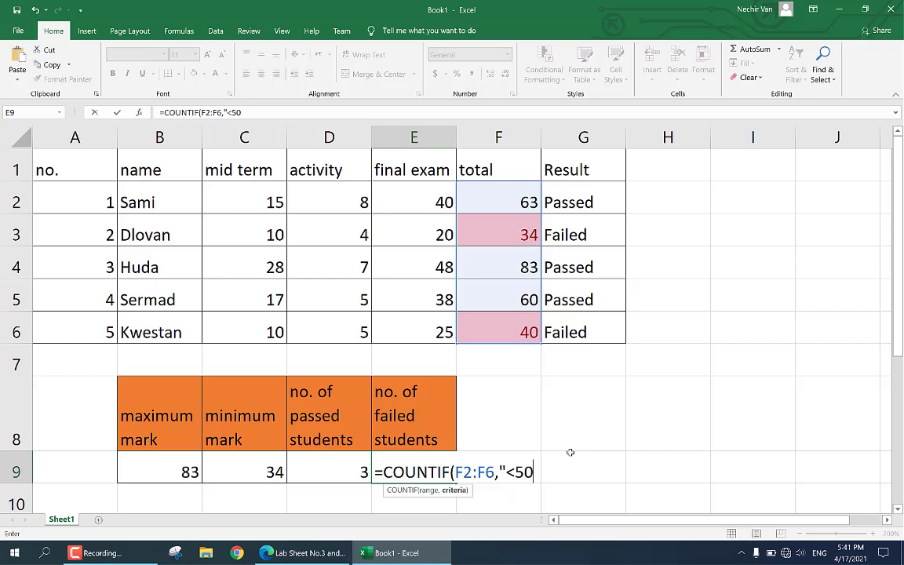
{"action": "type", "text": ")"}
{"action": "key", "text": "Return"}
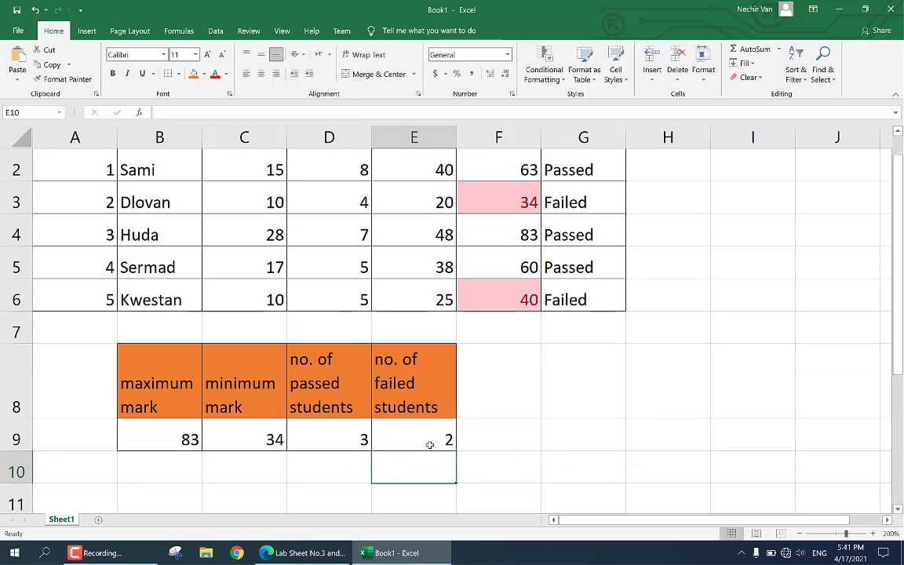
Step: Check the D9 and E9 count formulas, then return to the lab sheet PDF
{"action": "left_click", "coordinate": [354, 436]}
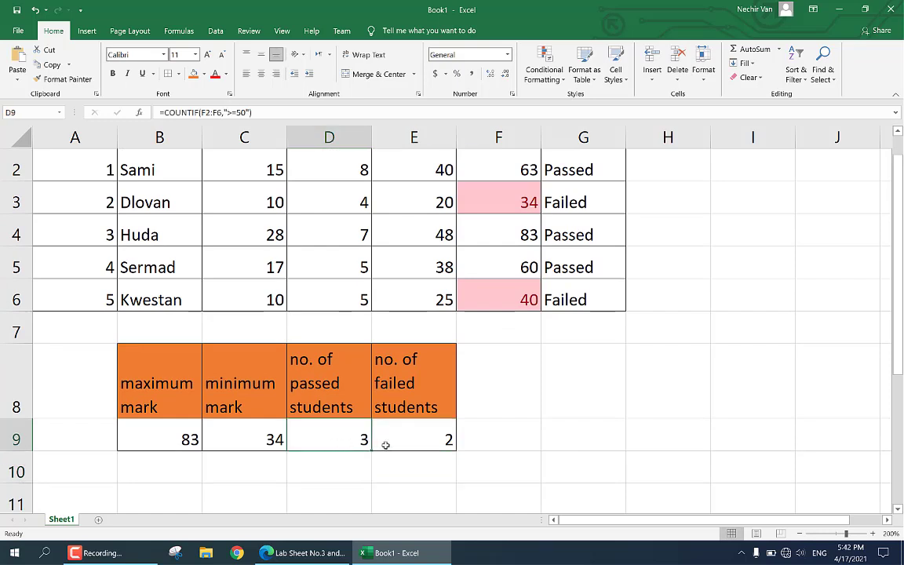
{"action": "left_click", "coordinate": [419, 444]}
{"action": "left_click", "coordinate": [331, 444]}
{"action": "scroll", "coordinate": [484, 329], "scroll_direction": "up", "scroll_amount": 1}
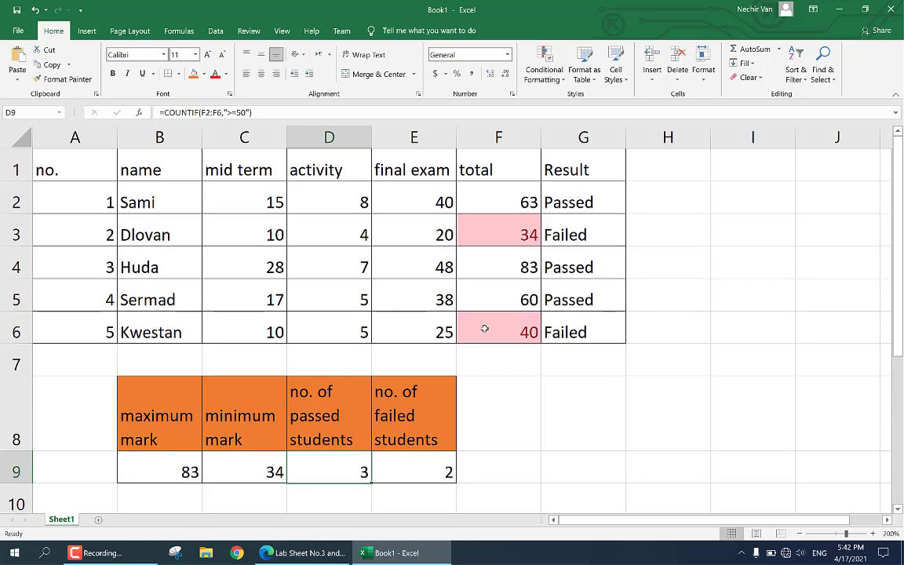
{"action": "left_click_drag", "start_coordinate": [75, 202], "coordinate": [73, 326]}
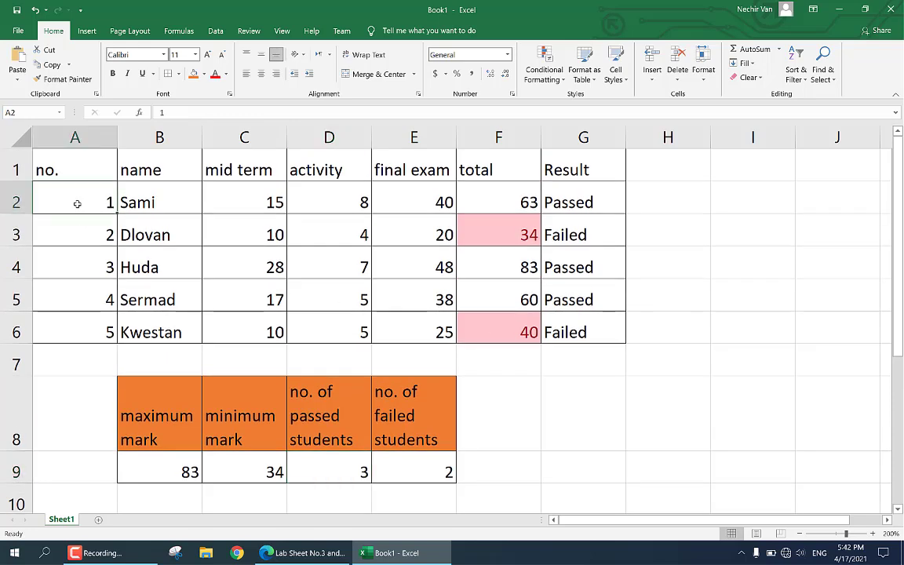
{"action": "left_click", "coordinate": [73, 326]}
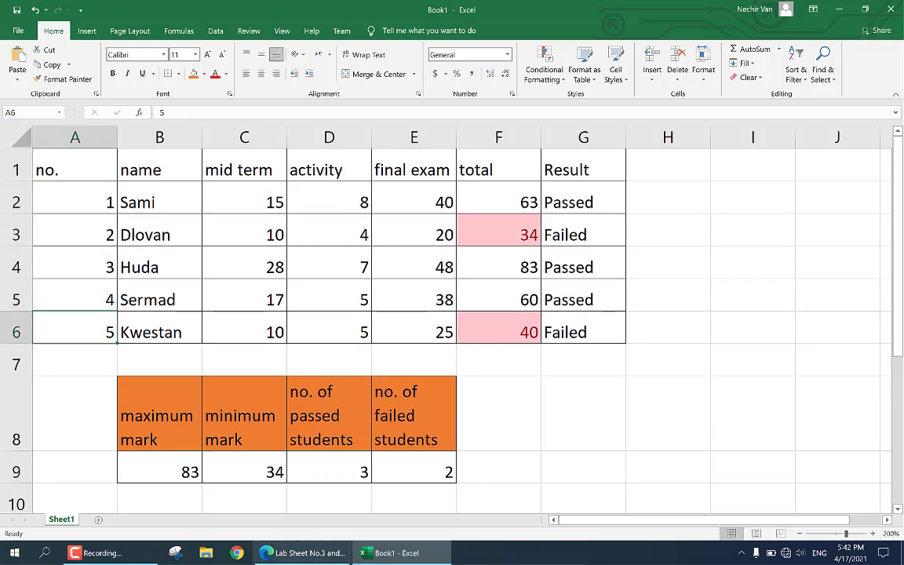
{"action": "key", "text": "alt+Tab"}
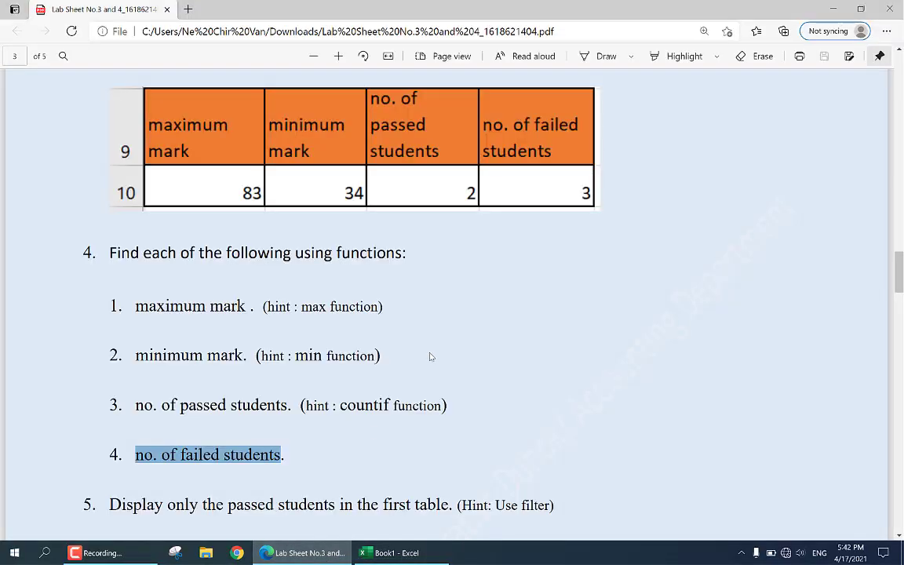
Step: Scroll the lab sheet to the filtering tasks, then return to the Excel workbook
{"action": "scroll", "coordinate": [430, 357], "scroll_direction": "down", "scroll_amount": 2}
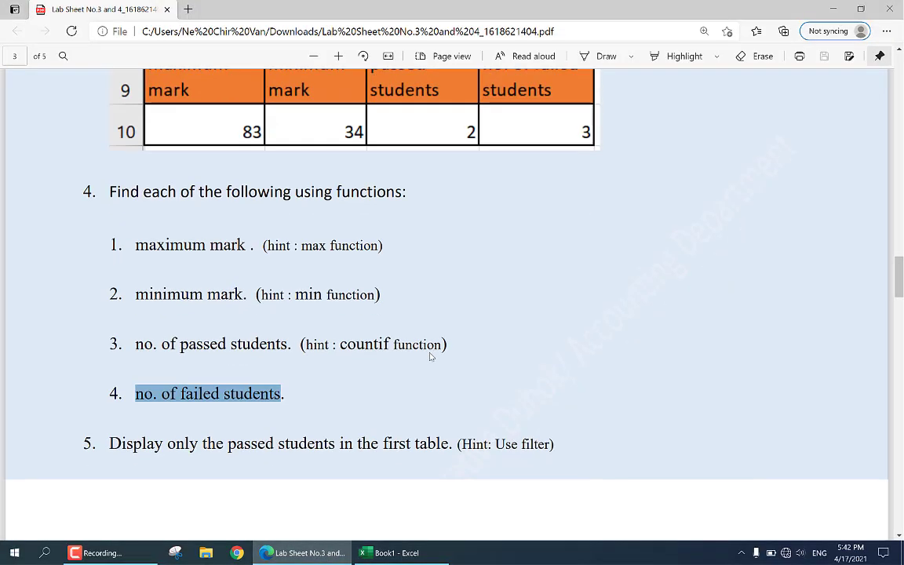
{"action": "scroll", "coordinate": [430, 357], "scroll_direction": "down", "scroll_amount": 3}
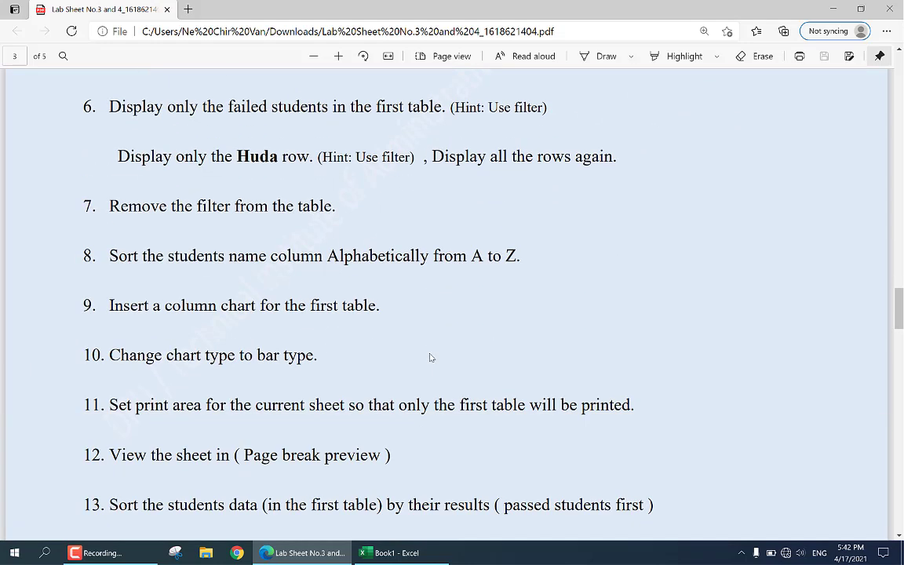
{"action": "scroll", "coordinate": [429, 357], "scroll_direction": "up", "scroll_amount": 2}
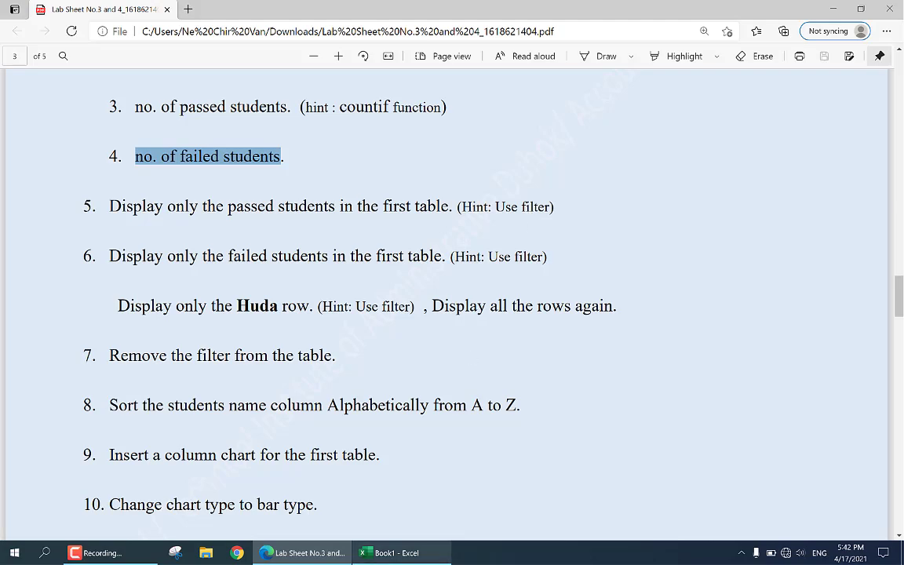
{"action": "left_click", "coordinate": [397, 553]}
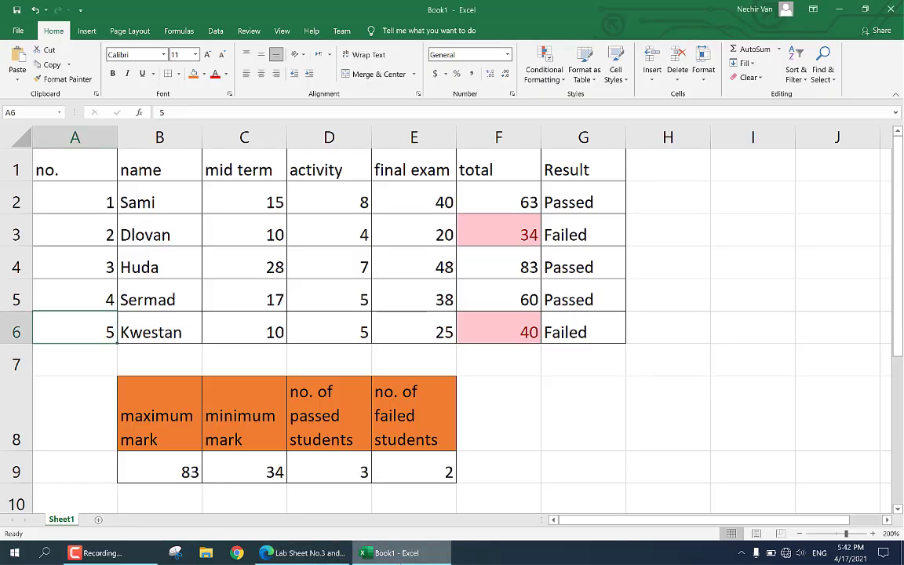
Step: Turn on filters for the student table headers via Sort & Filter
{"action": "left_click", "coordinate": [586, 193]}
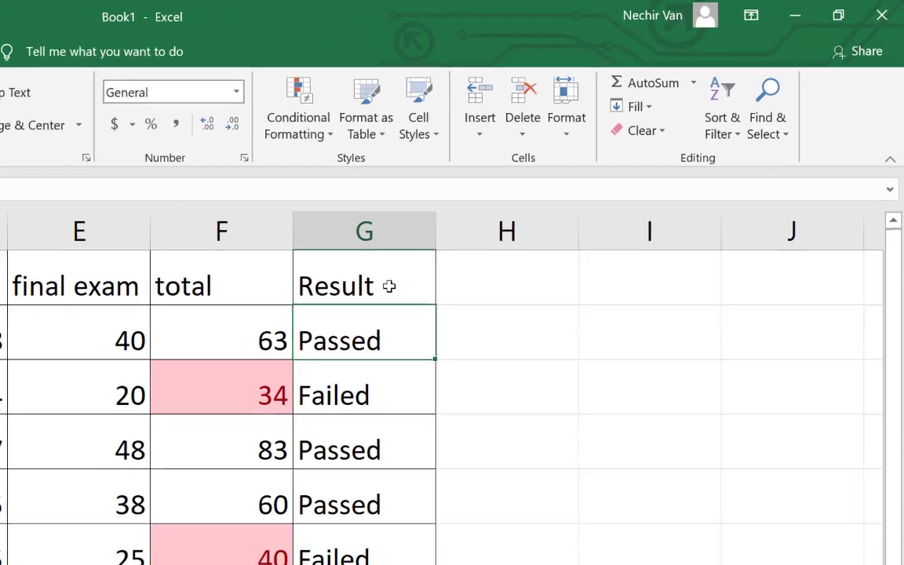
{"action": "left_click", "coordinate": [597, 175]}
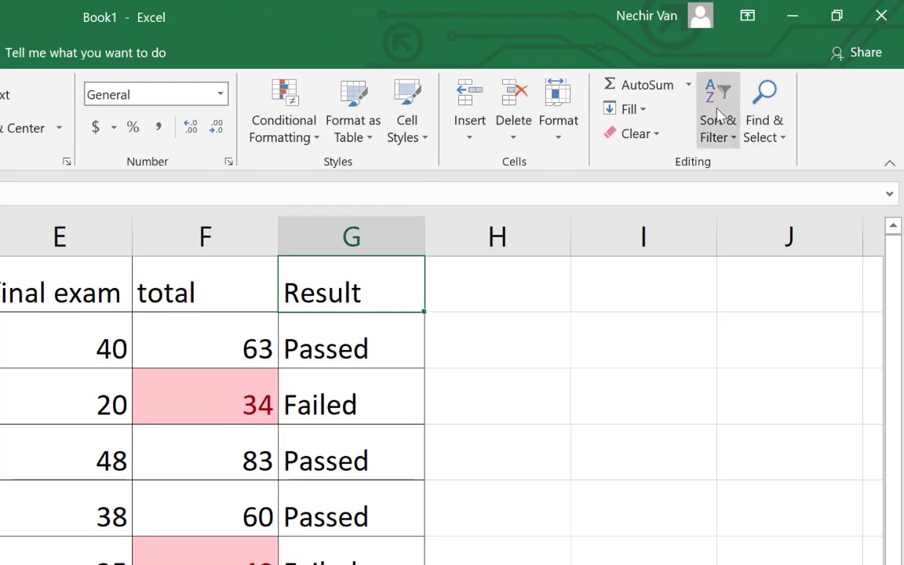
{"action": "left_click", "coordinate": [731, 144]}
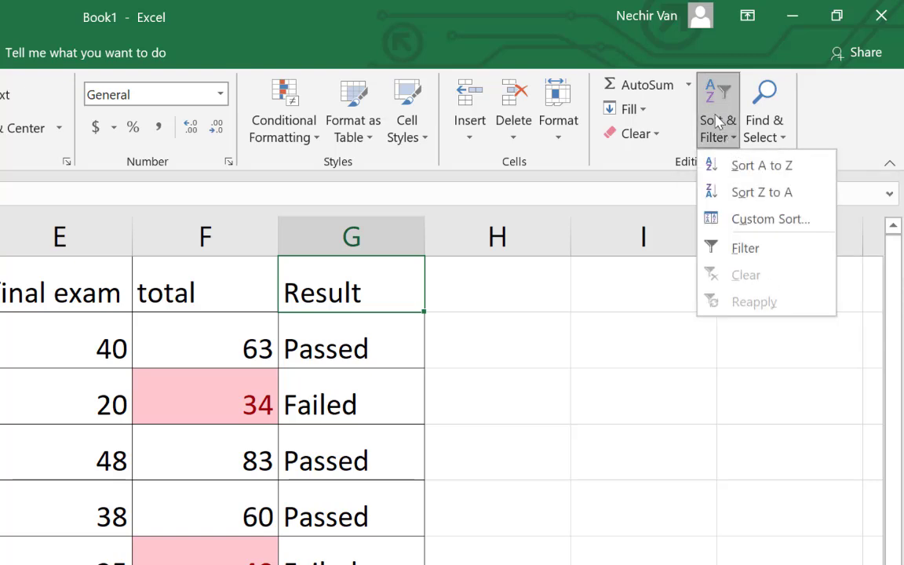
{"action": "left_click", "coordinate": [745, 248]}
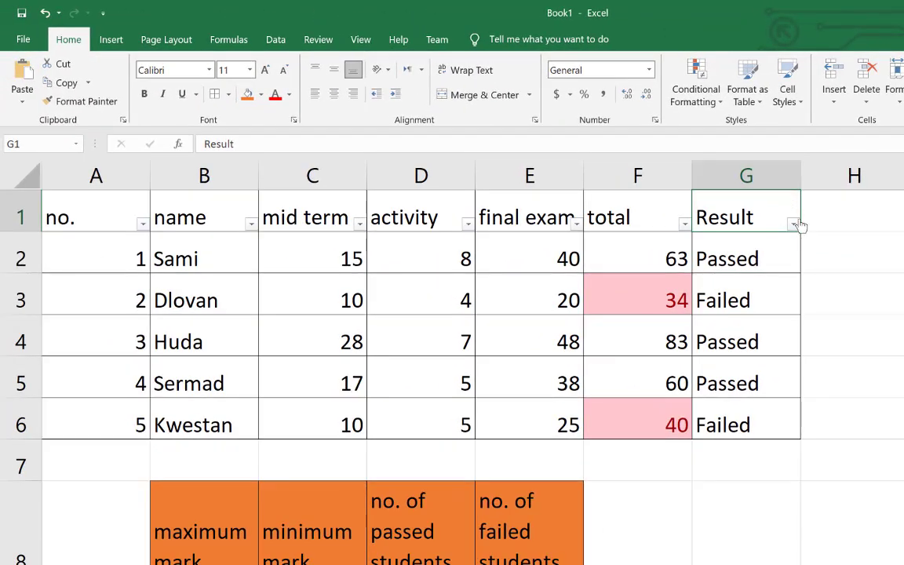
{"action": "left_click", "coordinate": [793, 225]}
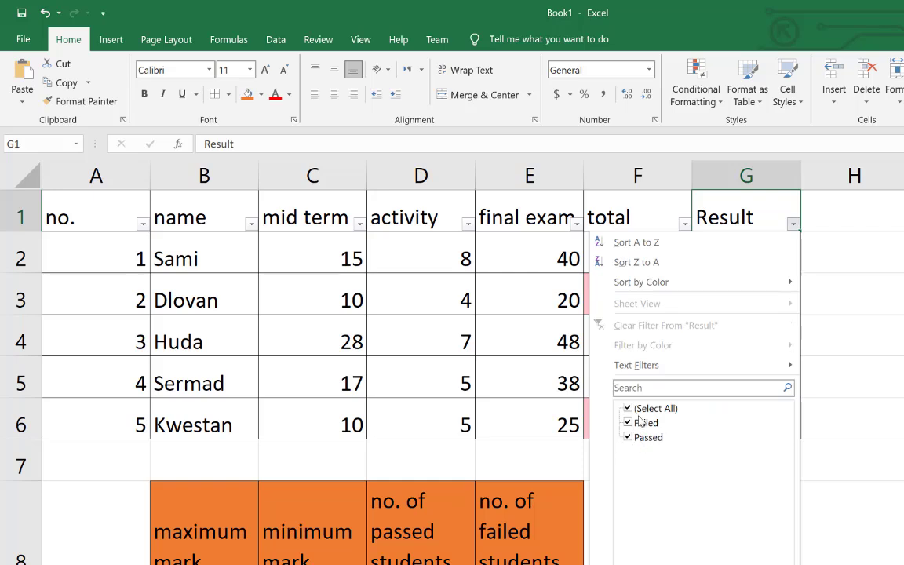
{"action": "left_click", "coordinate": [620, 210]}
{"action": "left_click", "coordinate": [684, 223]}
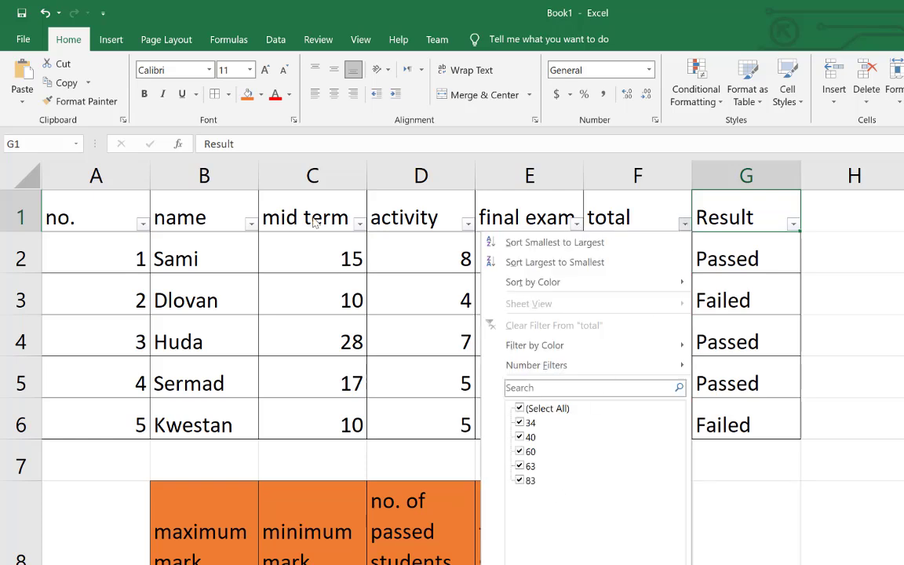
{"action": "left_click", "coordinate": [252, 225]}
{"action": "left_click", "coordinate": [251, 225]}
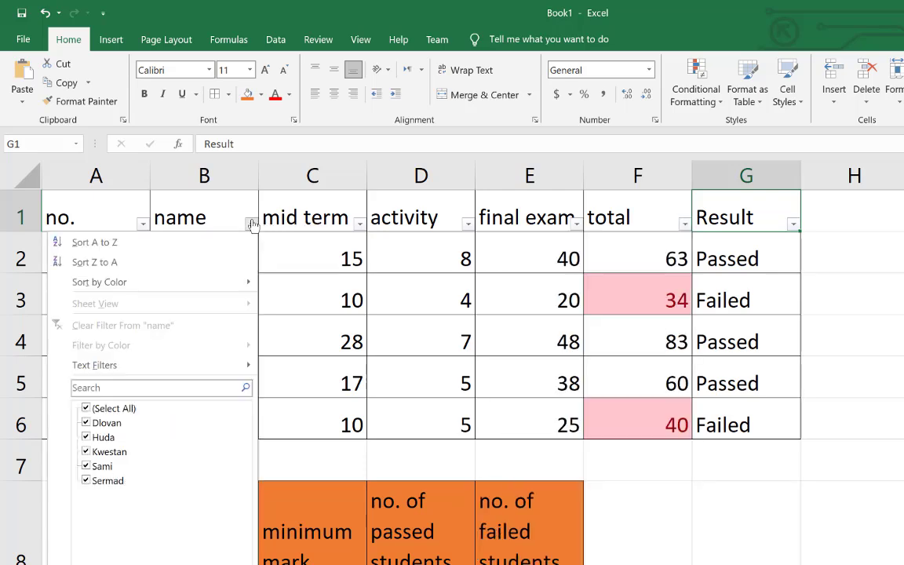
{"action": "left_click", "coordinate": [250, 226]}
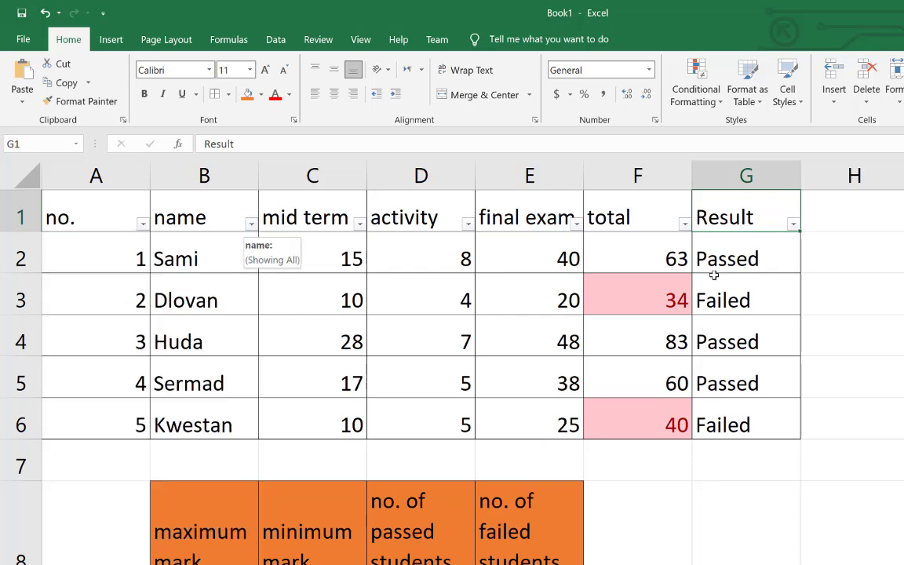
Step: Filter the Result column to exclude Failed, leaving only Passed rows 2, 4 and 5
{"action": "left_click", "coordinate": [793, 225]}
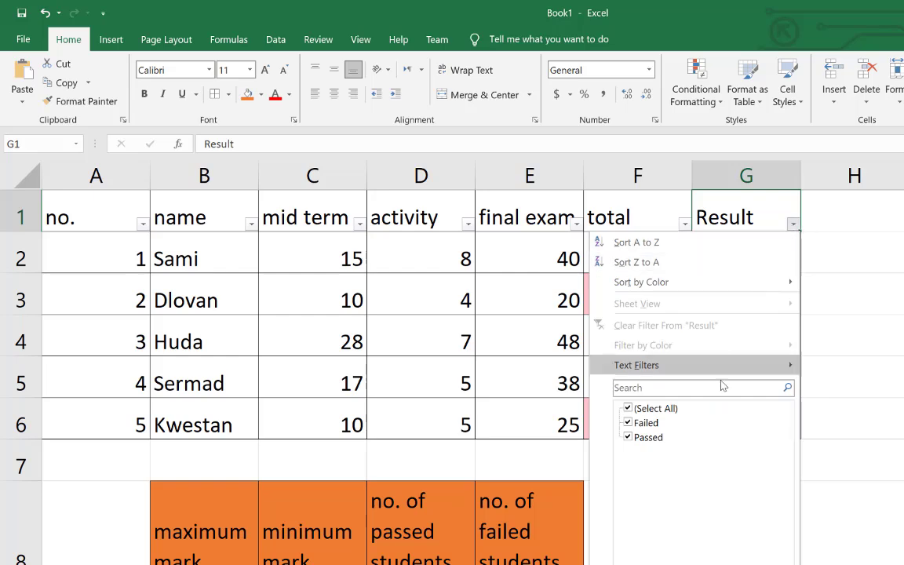
{"action": "left_click", "coordinate": [628, 423]}
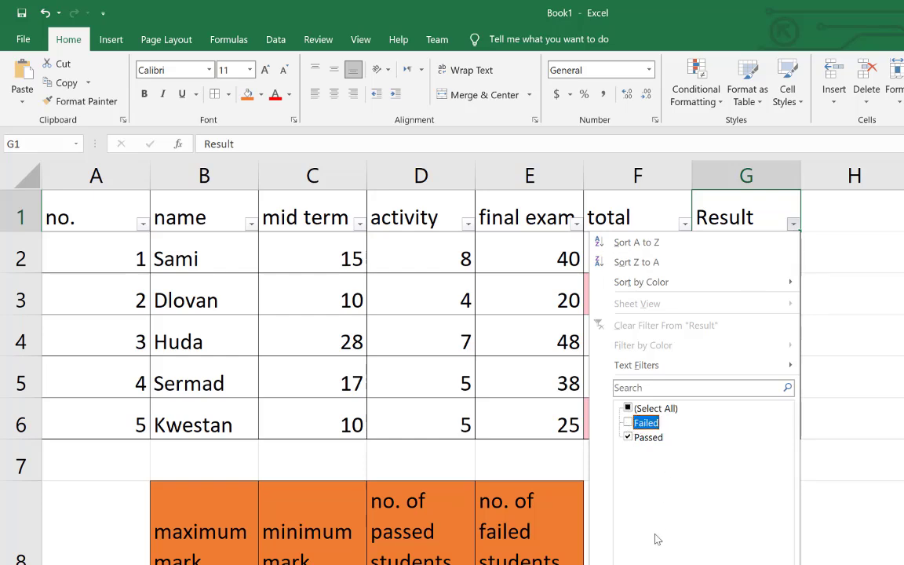
{"action": "key", "text": "Return"}
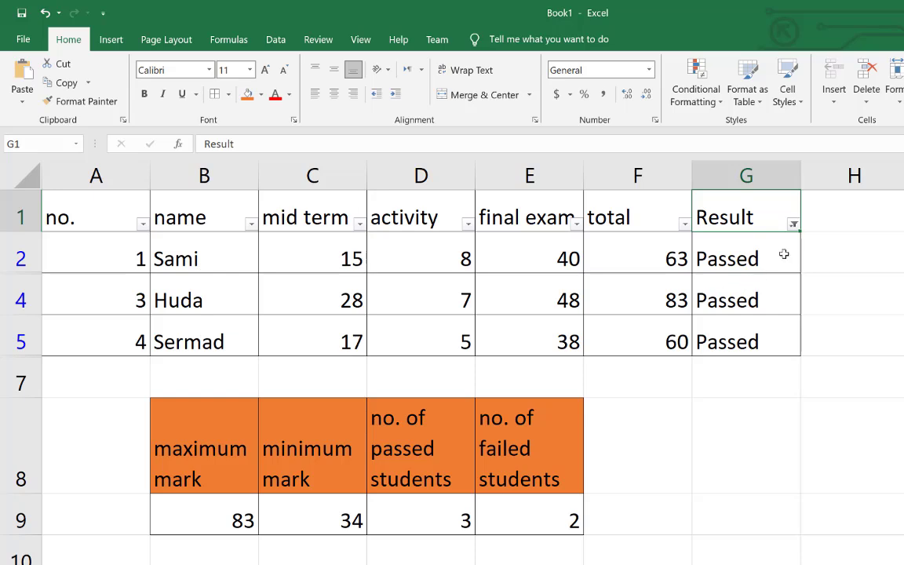
{"action": "left_click", "coordinate": [793, 225]}
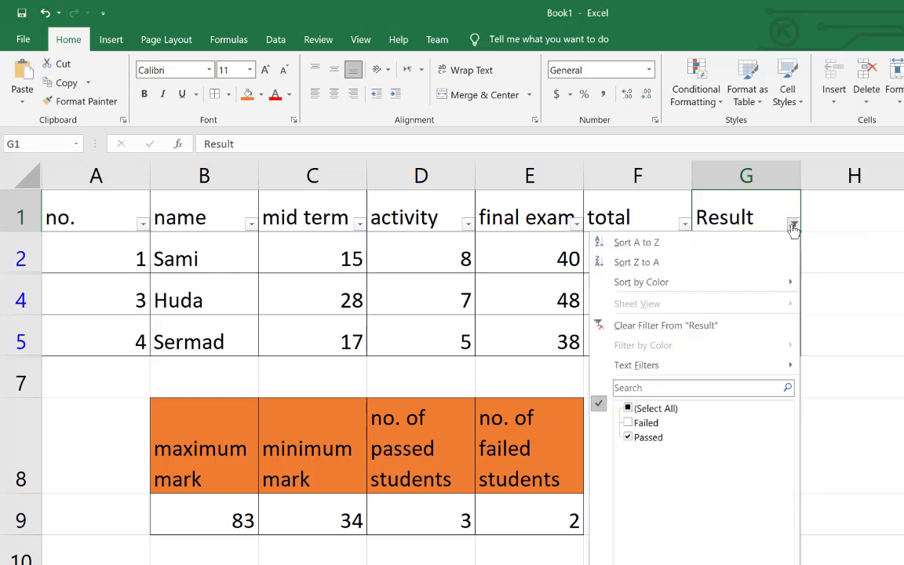
Step: Reselect all Result values to show every student, then switch to the lab sheet PDF
{"action": "left_click", "coordinate": [628, 408]}
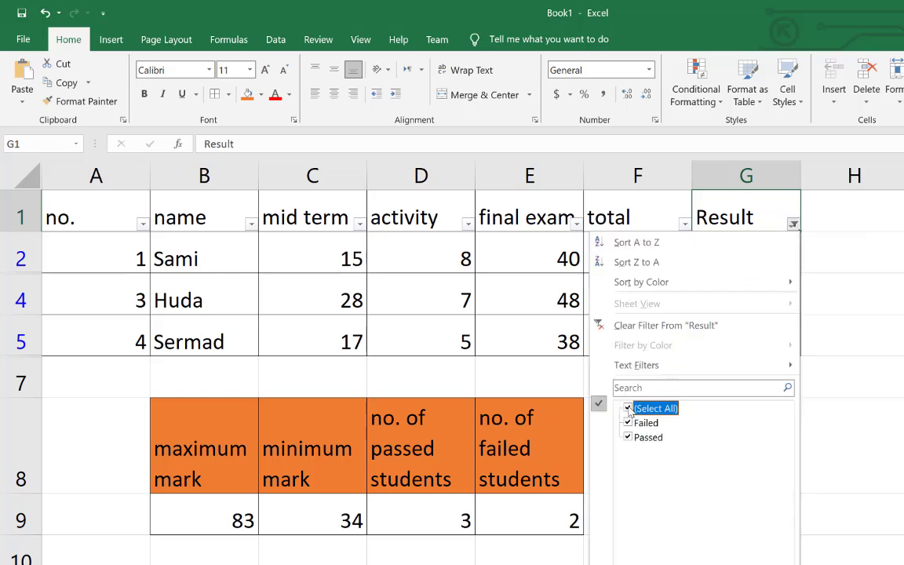
{"action": "key", "text": "Return"}
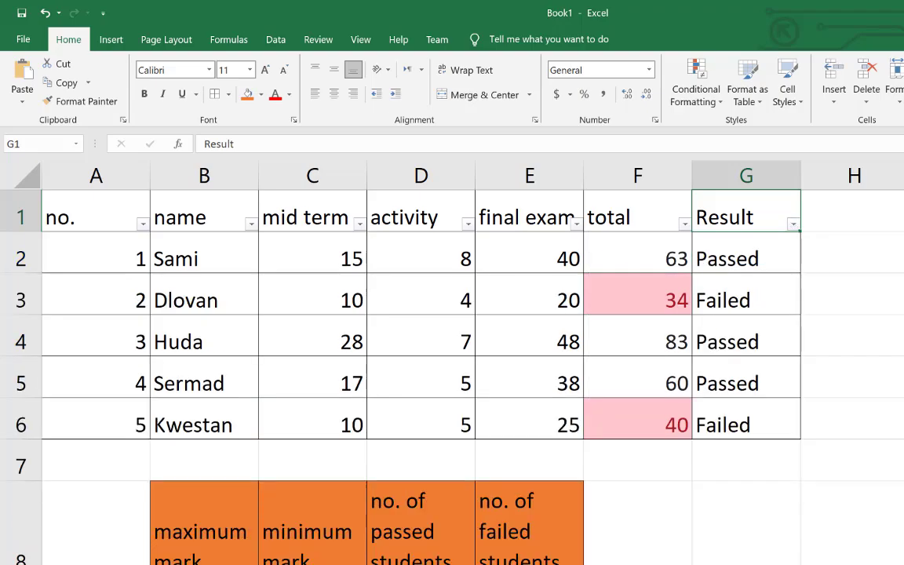
{"action": "key", "text": "alt+Tab"}
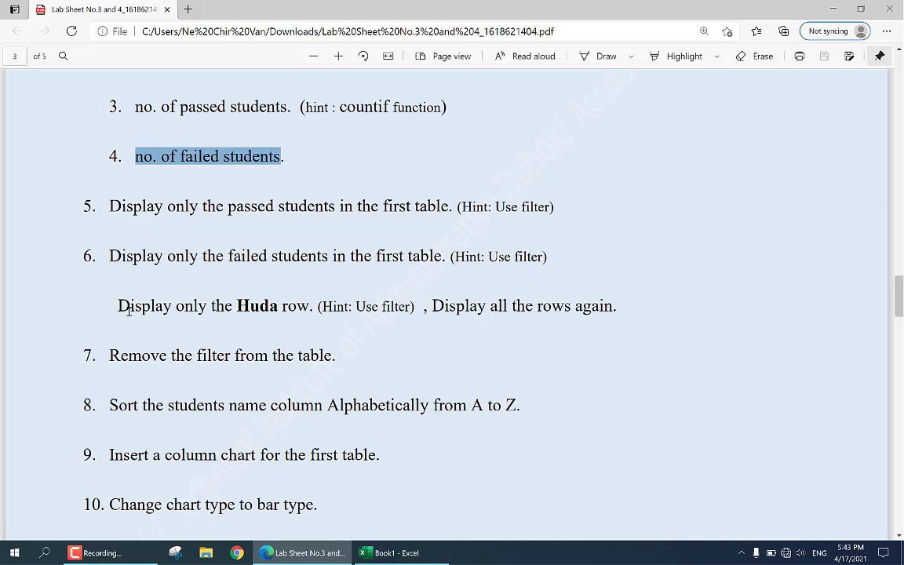
Step: Filter the Result column to show only Failed students
{"action": "left_click", "coordinate": [392, 552]}
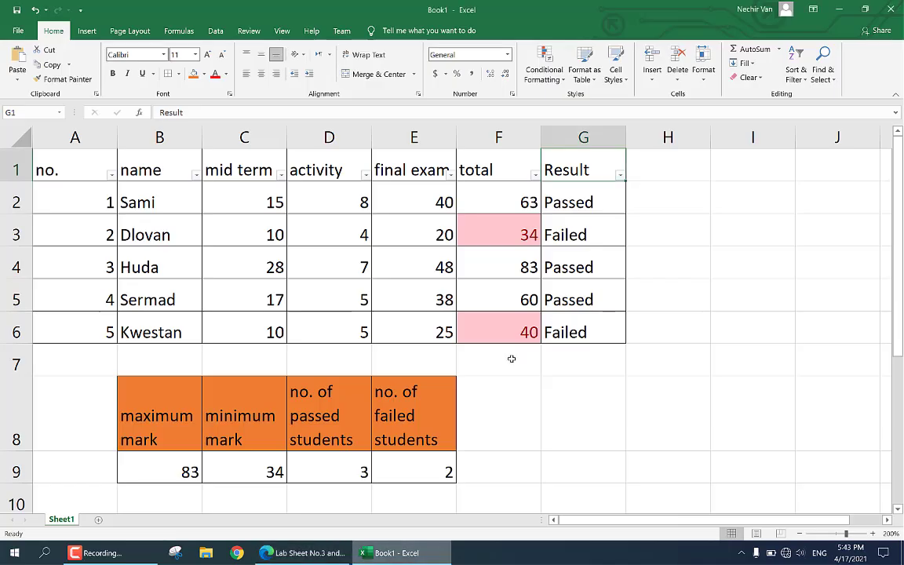
{"action": "left_click", "coordinate": [620, 175]}
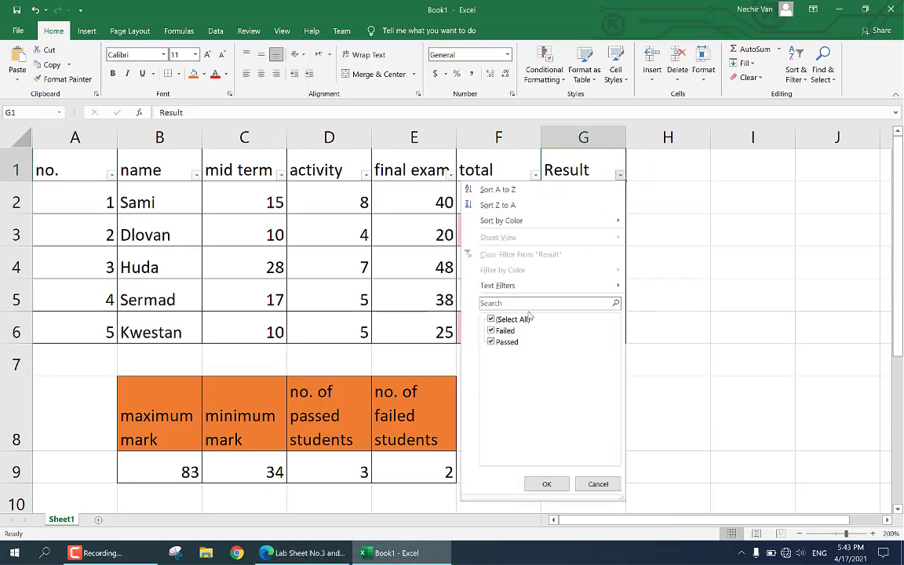
{"action": "left_click", "coordinate": [491, 320]}
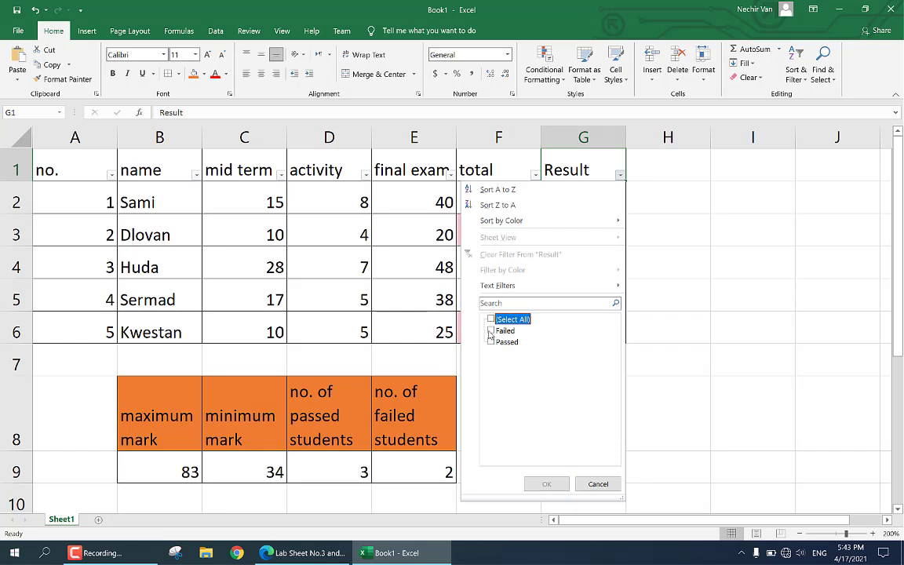
{"action": "left_click", "coordinate": [490, 332]}
{"action": "left_click", "coordinate": [546, 483]}
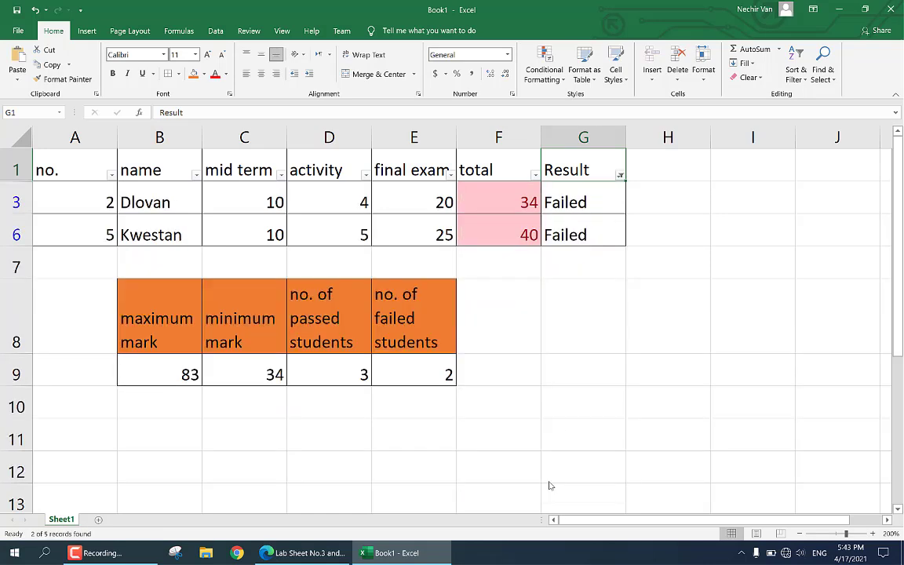
Step: Restore all Result values so five students show, then switch to the lab sheet PDF
{"action": "left_click", "coordinate": [620, 175]}
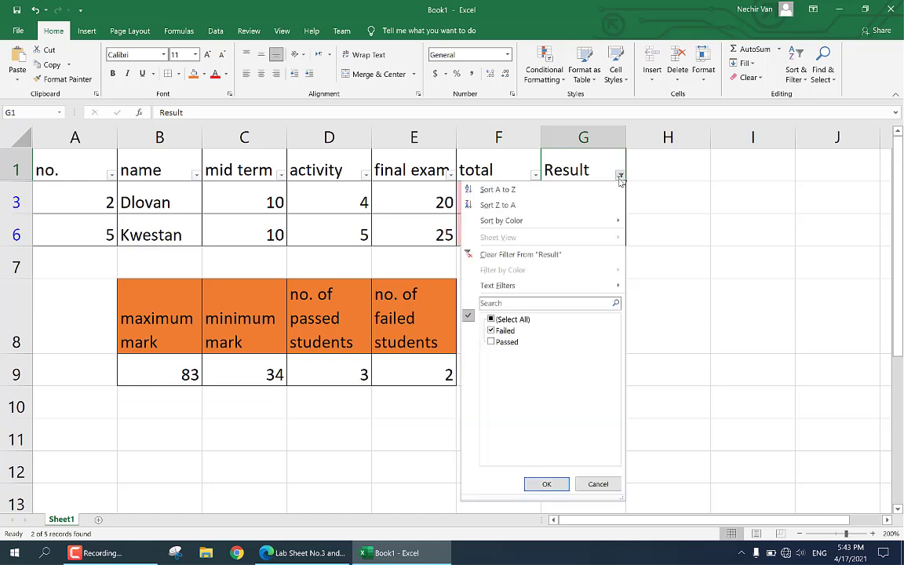
{"action": "left_click", "coordinate": [491, 319]}
{"action": "left_click", "coordinate": [546, 483]}
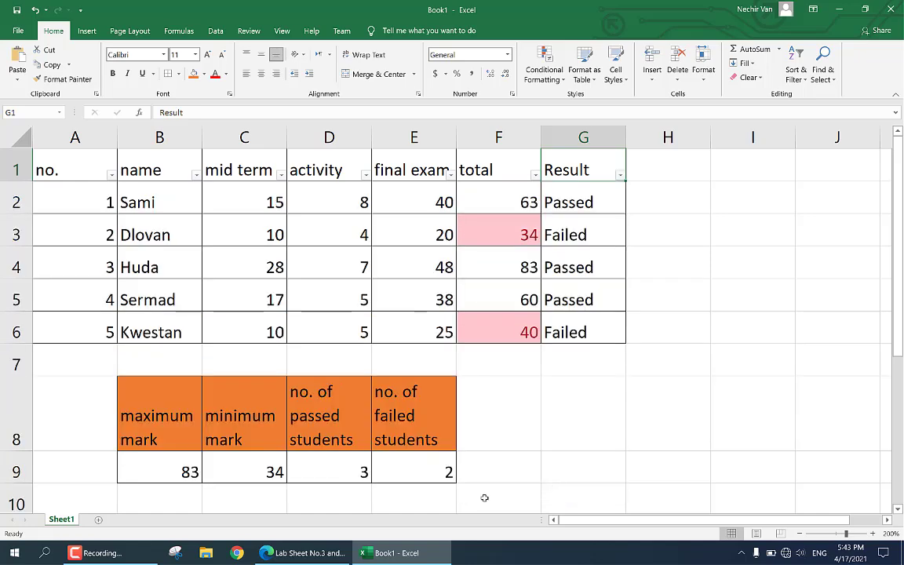
{"action": "left_click", "coordinate": [290, 555]}
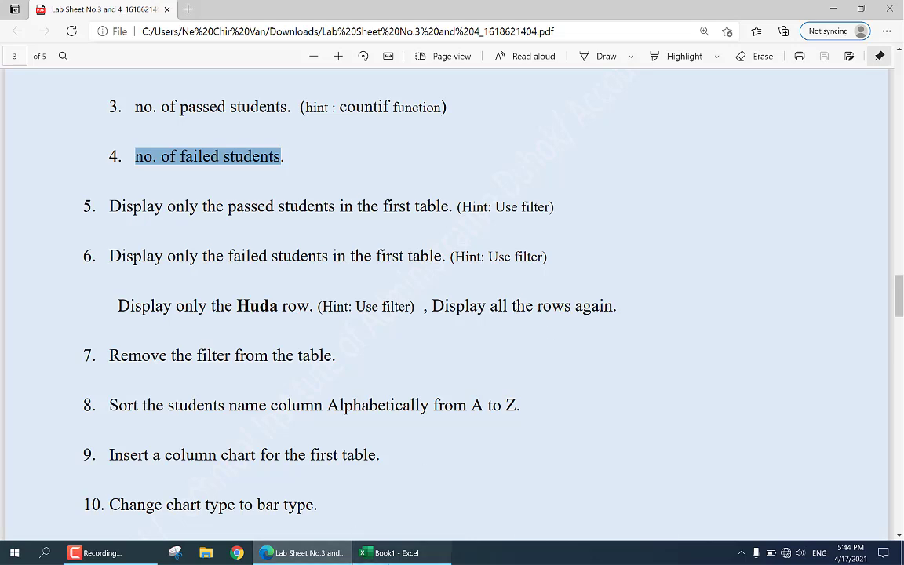
Step: Filter the name column to show only the student in row 4
{"action": "left_click", "coordinate": [390, 552]}
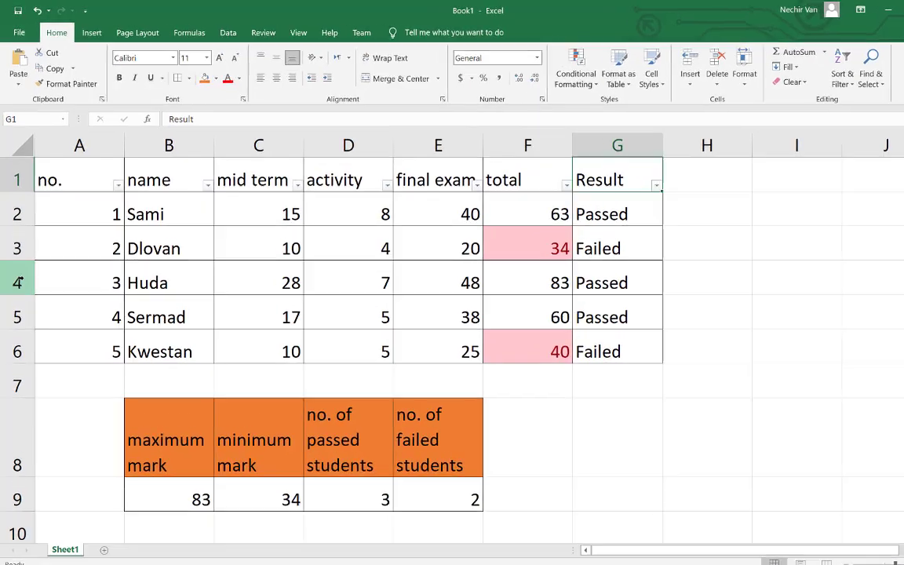
{"action": "left_click", "coordinate": [22, 265]}
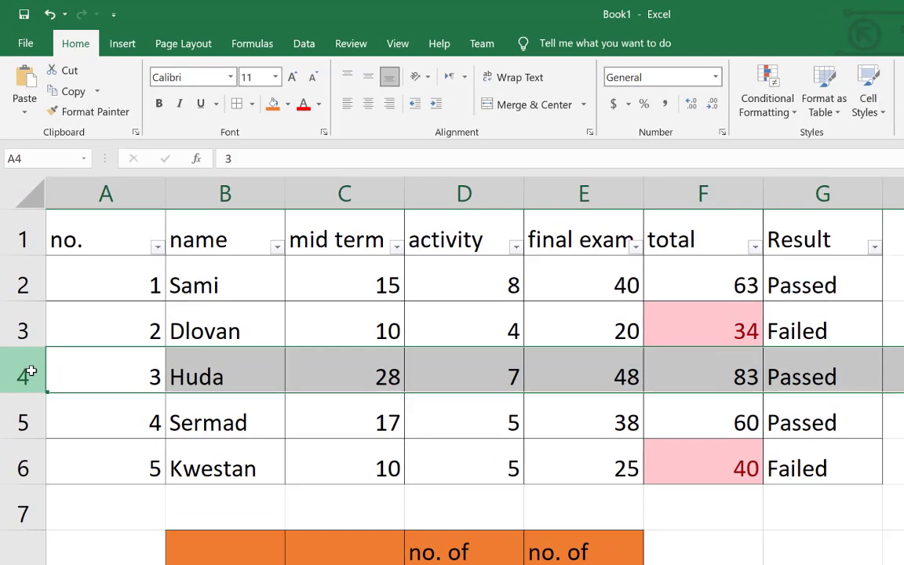
{"action": "left_click", "coordinate": [277, 247]}
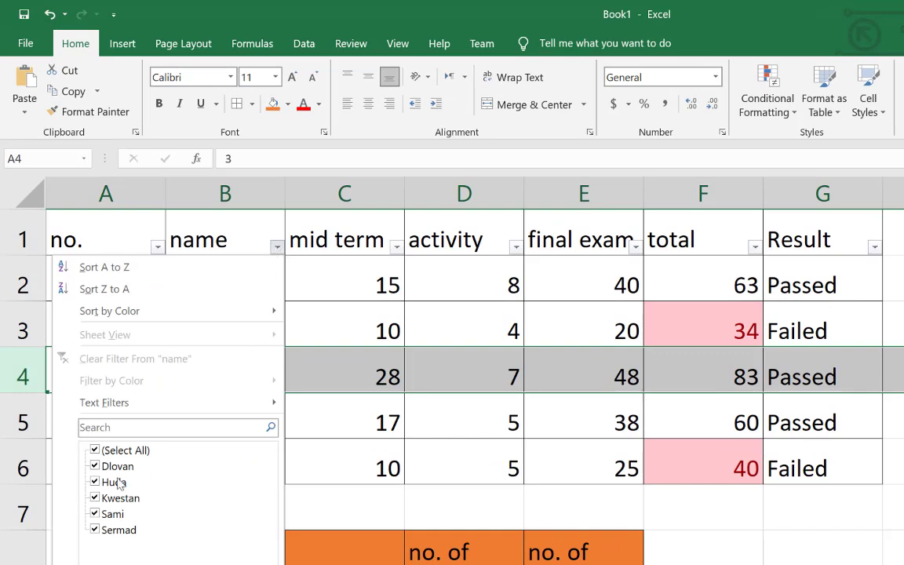
{"action": "left_click", "coordinate": [95, 450]}
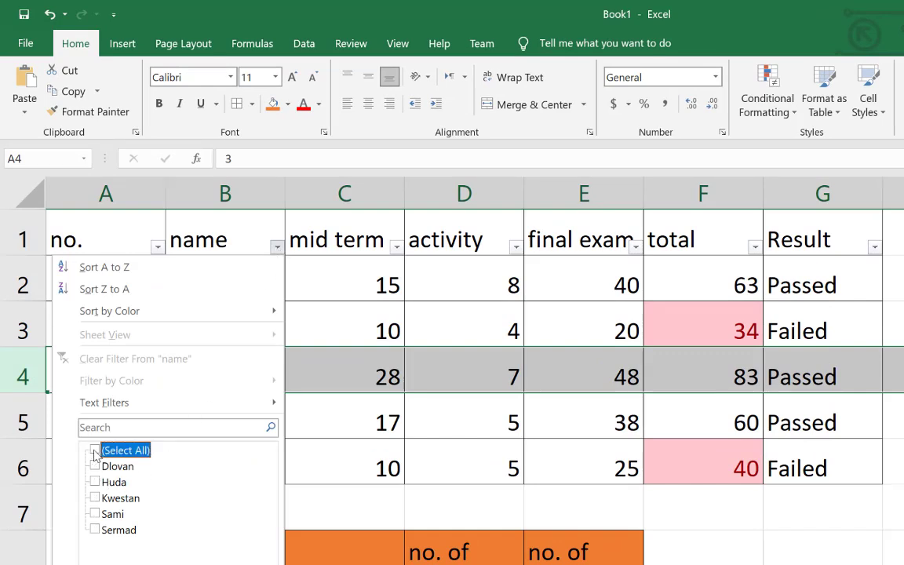
{"action": "left_click", "coordinate": [95, 482]}
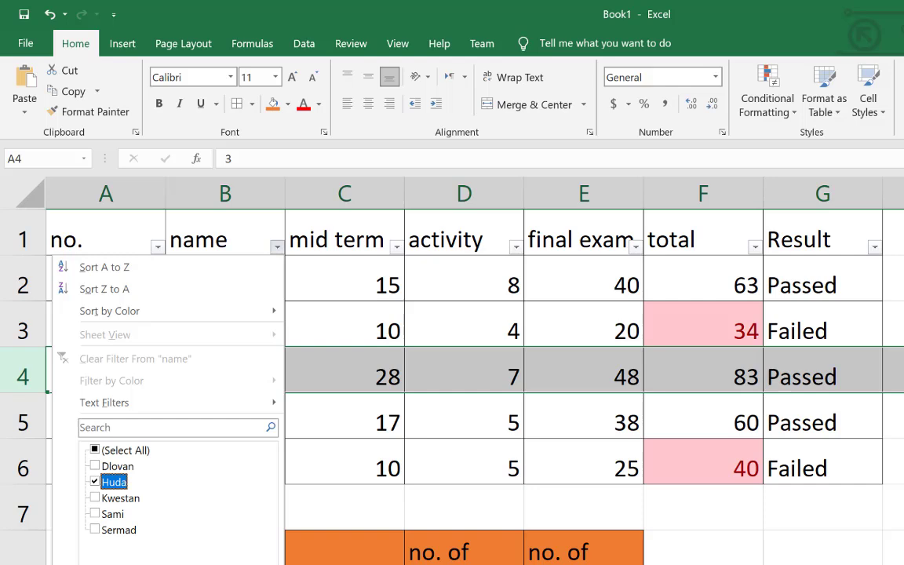
{"action": "key", "text": "Return"}
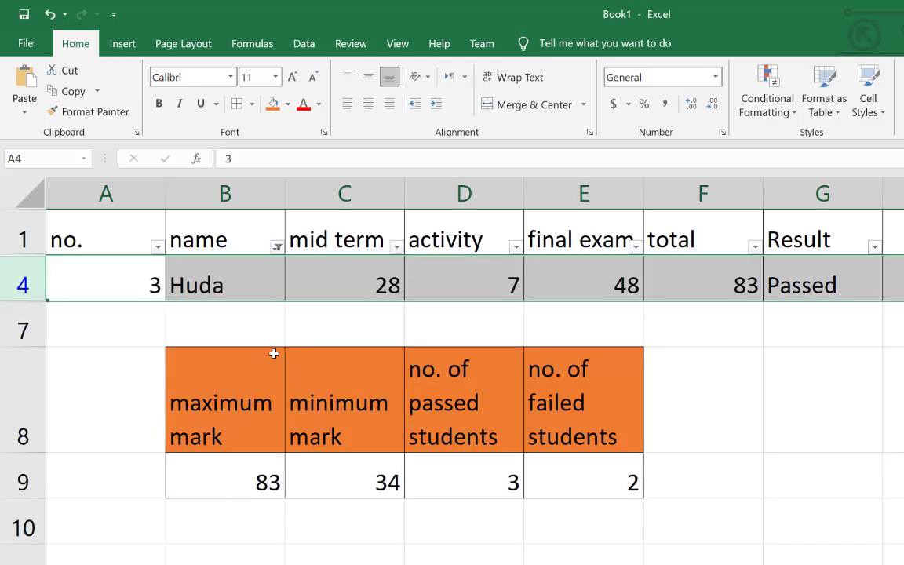
Step: Reselect all names in the name filter, then switch to the lab sheet PDF
{"action": "left_click", "coordinate": [278, 248]}
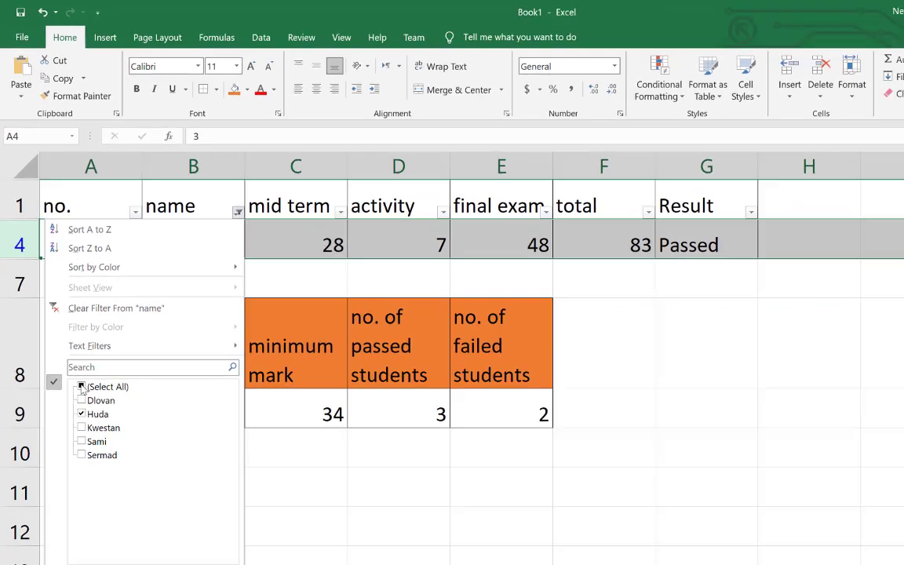
{"action": "left_click", "coordinate": [94, 449]}
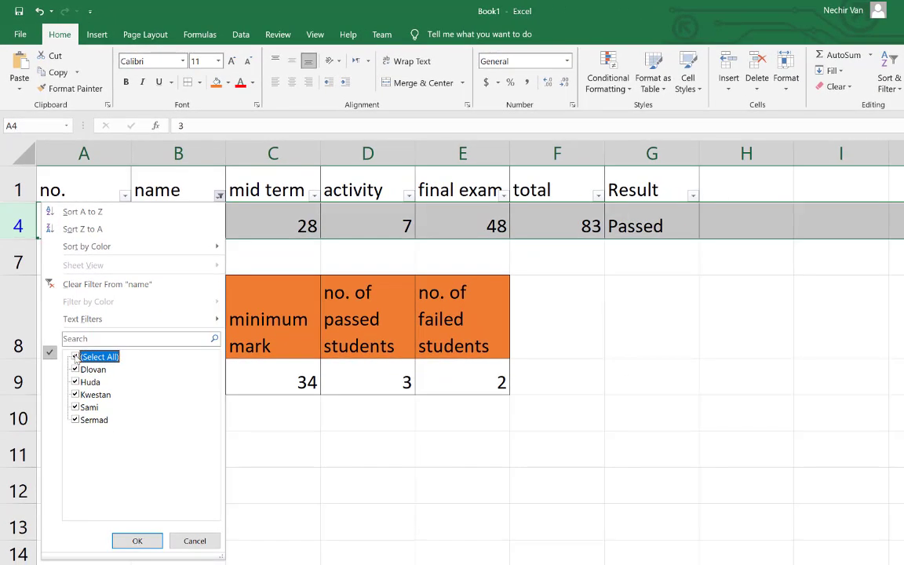
{"action": "left_click", "coordinate": [133, 540]}
{"action": "key", "text": "alt+Tab"}
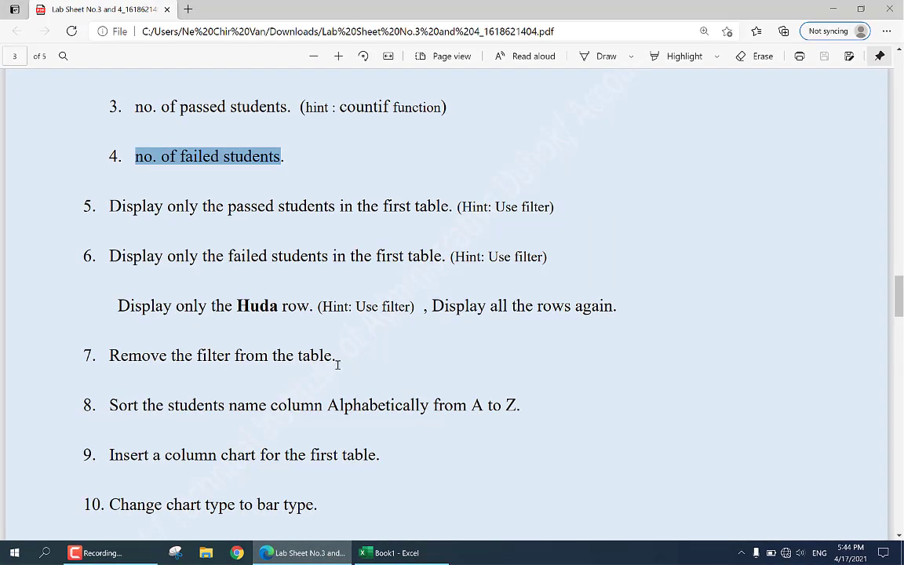
Step: Turn filtering off for the student table via Sort & Filter, then return to the PDF
{"action": "left_click", "coordinate": [386, 552]}
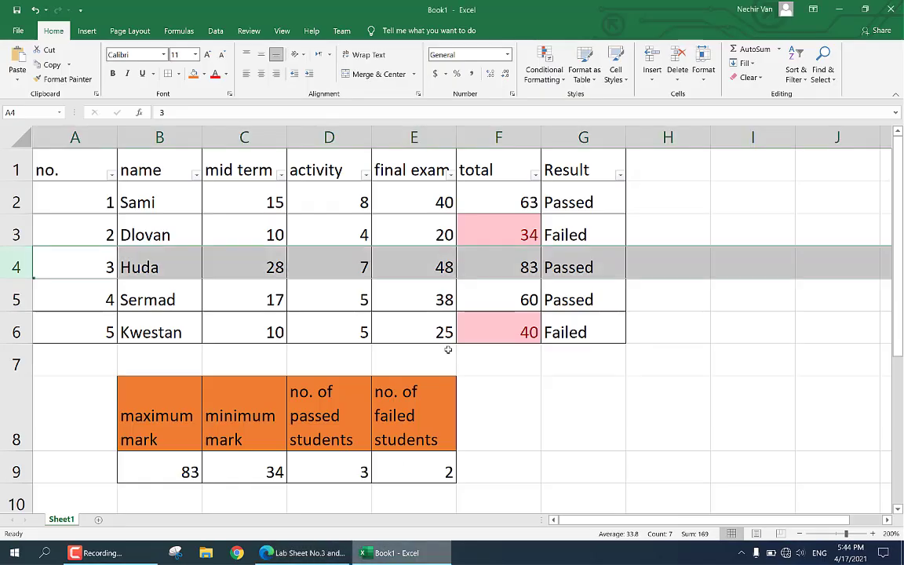
{"action": "left_click", "coordinate": [584, 176]}
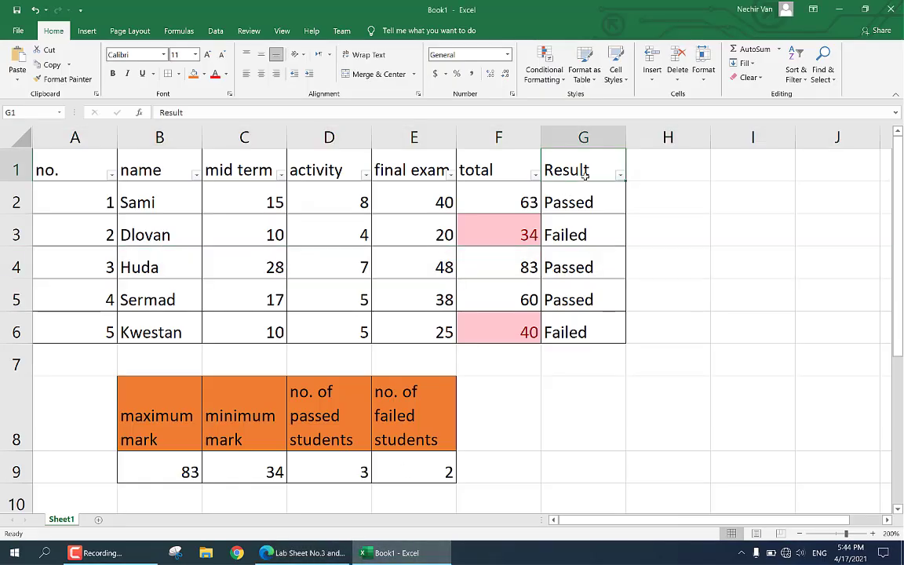
{"action": "left_click", "coordinate": [795, 72]}
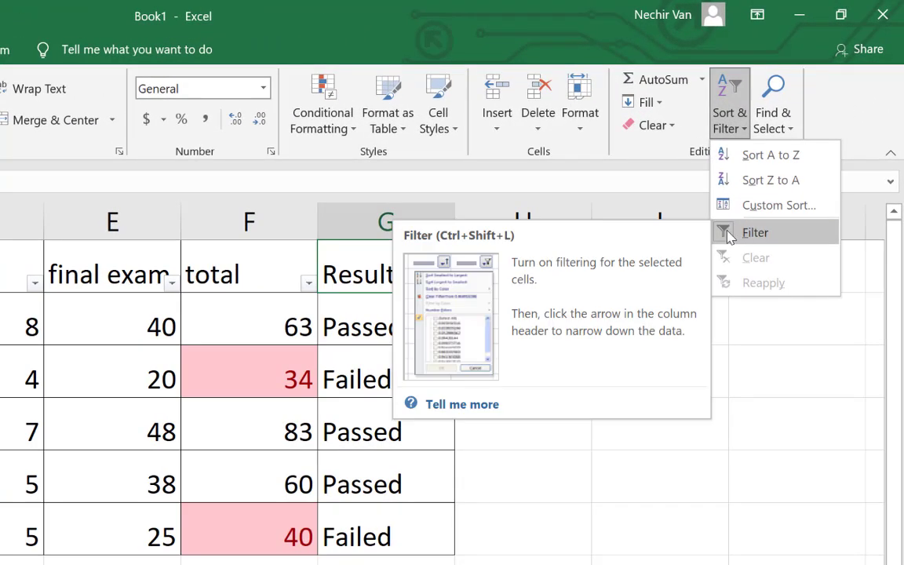
{"action": "left_click", "coordinate": [732, 234]}
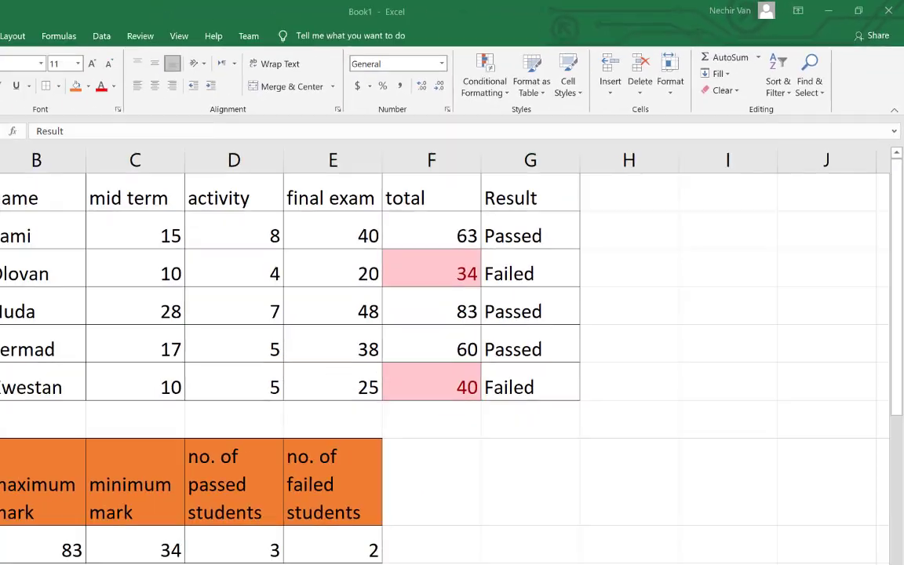
{"action": "left_click", "coordinate": [304, 555]}
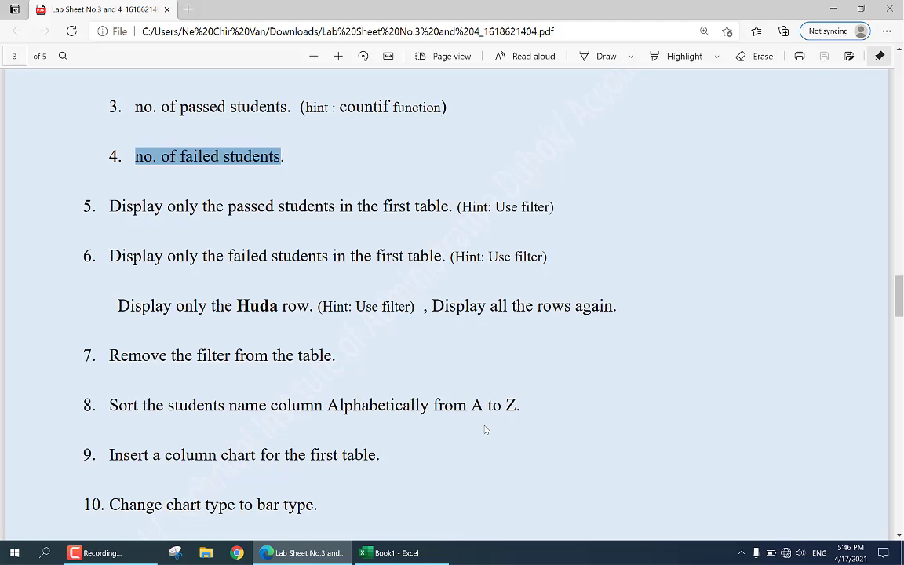
Step: Sort the student rows by the name column from A to Z
{"action": "left_click", "coordinate": [390, 552]}
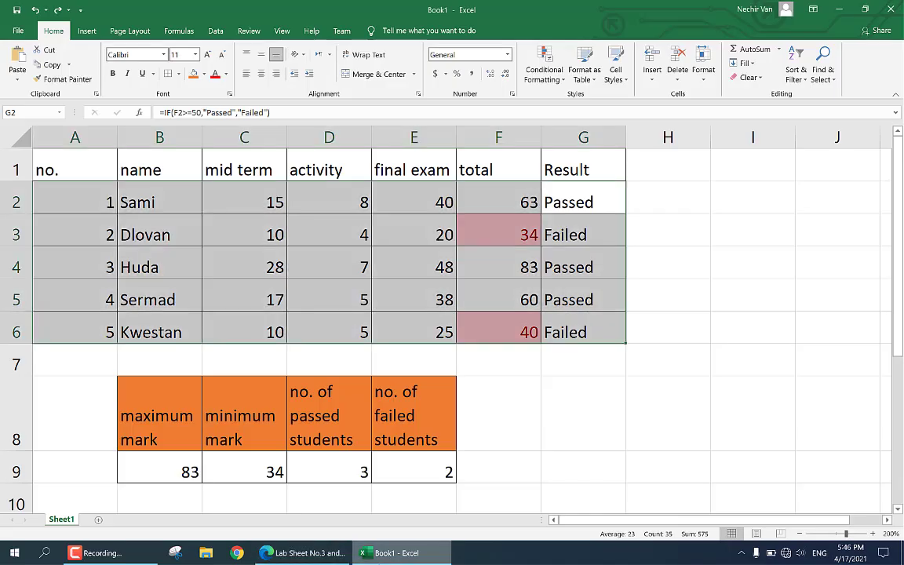
{"action": "left_click", "coordinate": [147, 205]}
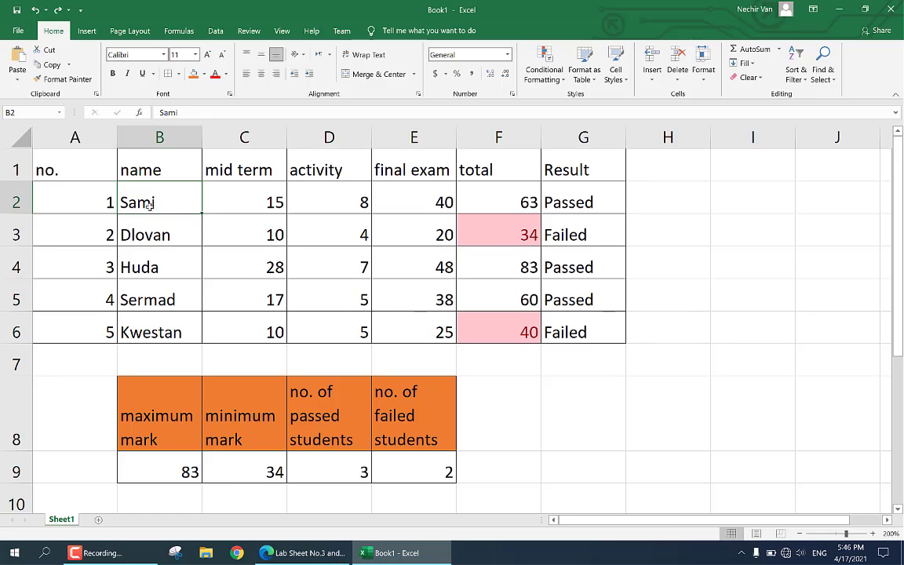
{"action": "left_click", "coordinate": [137, 150]}
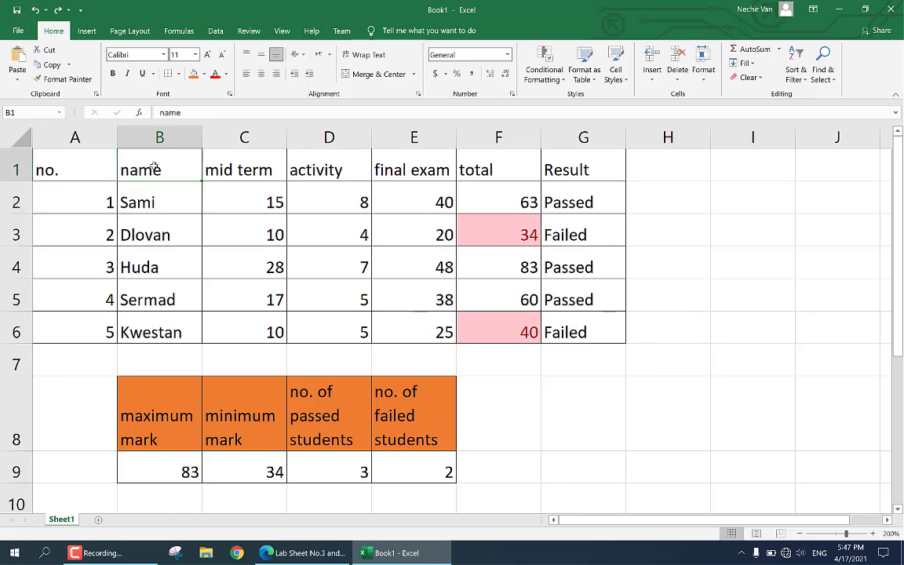
{"action": "left_click", "coordinate": [143, 188]}
{"action": "left_click", "coordinate": [159, 233]}
{"action": "left_click", "coordinate": [157, 202]}
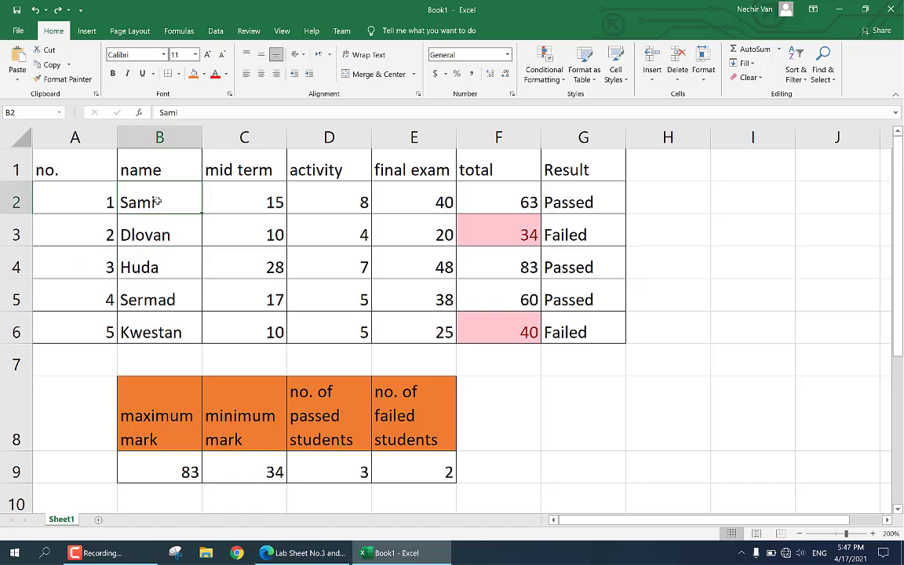
{"action": "left_click", "coordinate": [155, 171]}
{"action": "left_click", "coordinate": [160, 201]}
{"action": "left_click", "coordinate": [790, 80]}
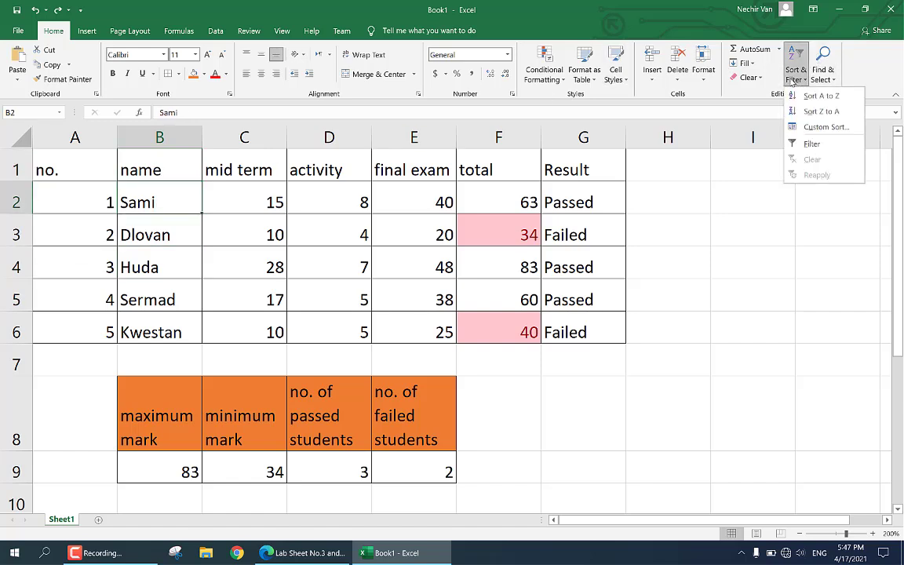
{"action": "left_click", "coordinate": [816, 96]}
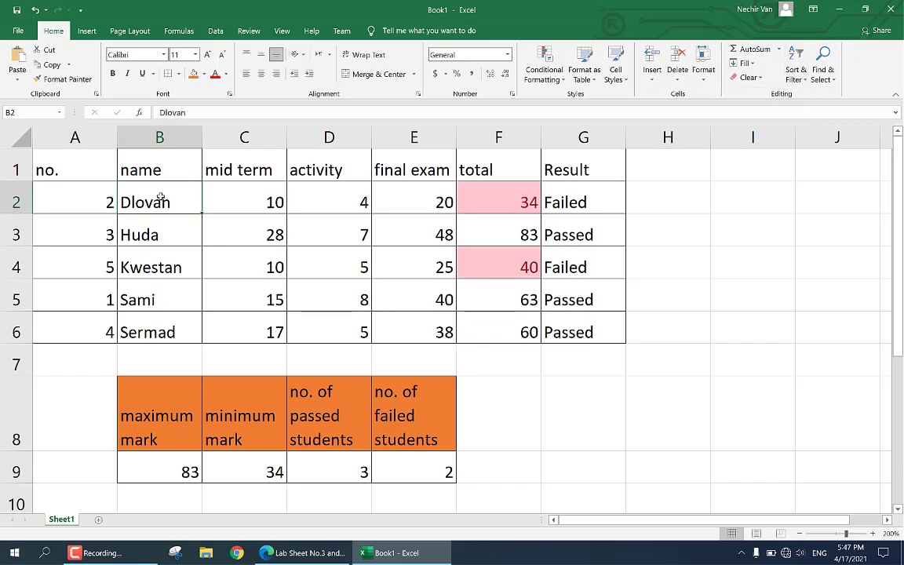
Step: Check the sorted names in column B, then switch to the lab sheet PDF
{"action": "left_click_drag", "start_coordinate": [157, 201], "coordinate": [168, 333]}
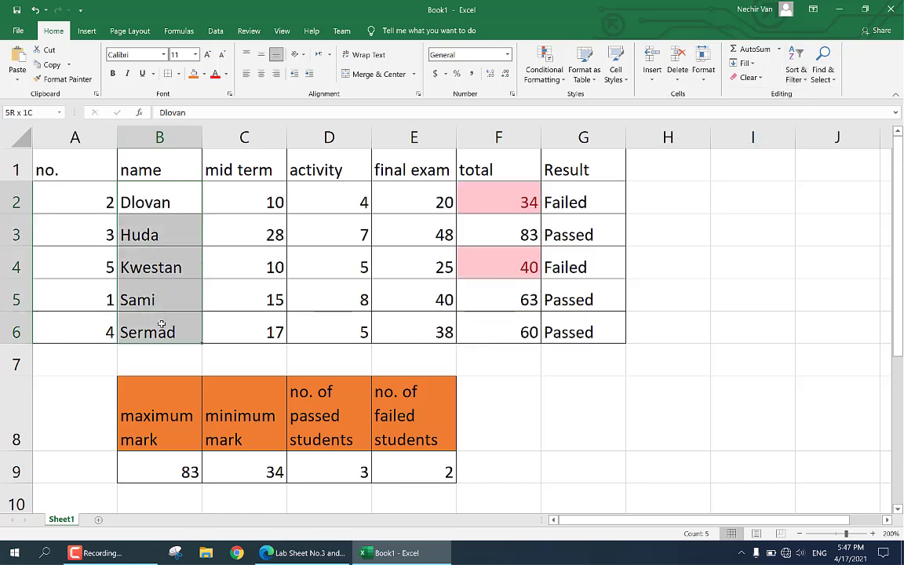
{"action": "left_click", "coordinate": [160, 191]}
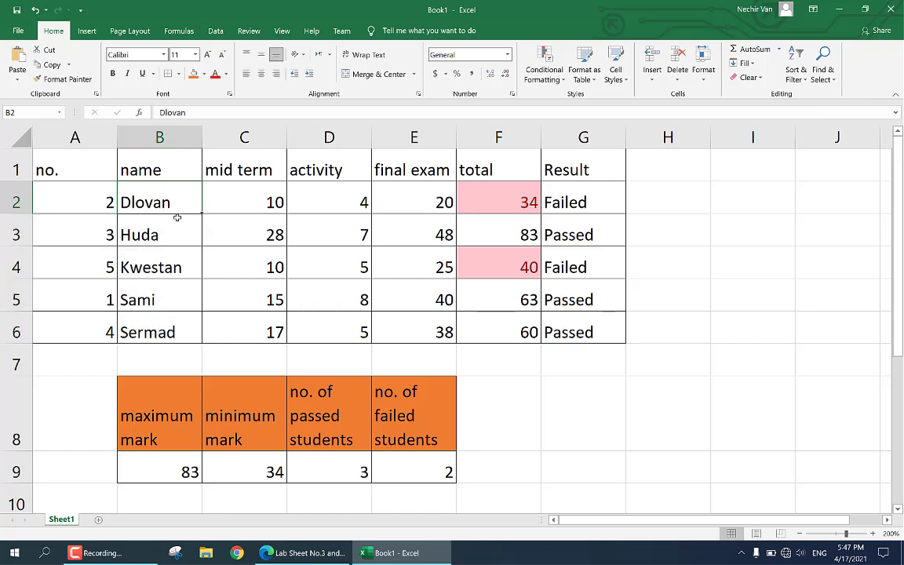
{"action": "left_click", "coordinate": [158, 169]}
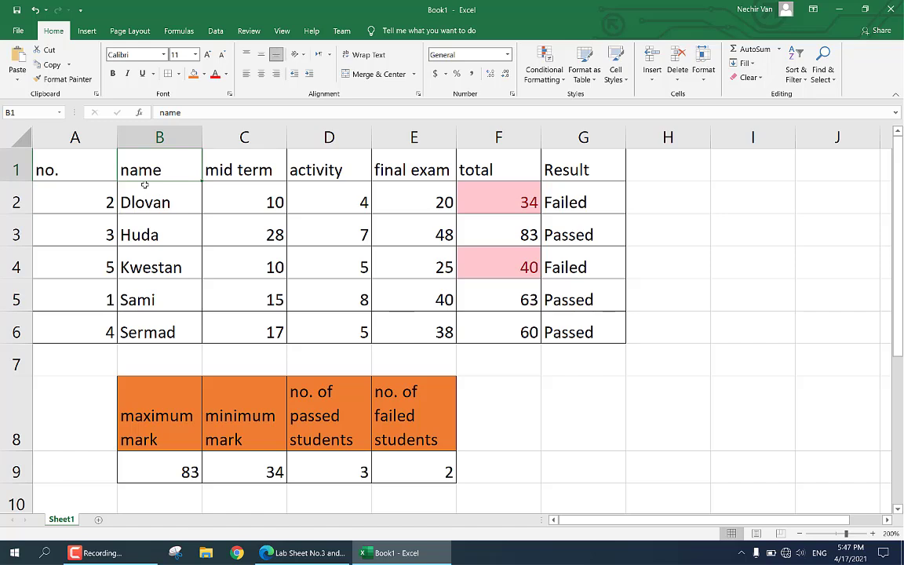
{"action": "left_click", "coordinate": [153, 357]}
{"action": "left_click", "coordinate": [155, 334]}
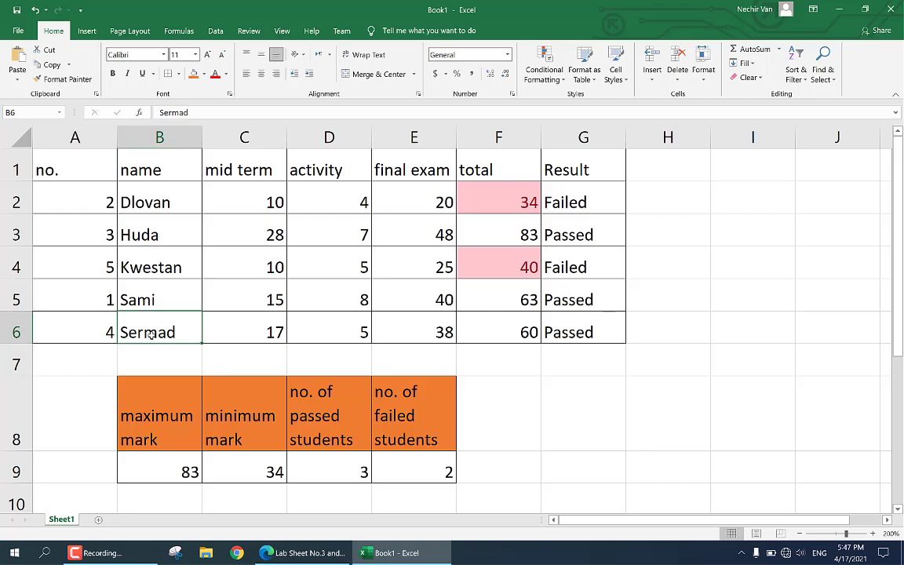
{"action": "left_click", "coordinate": [302, 552]}
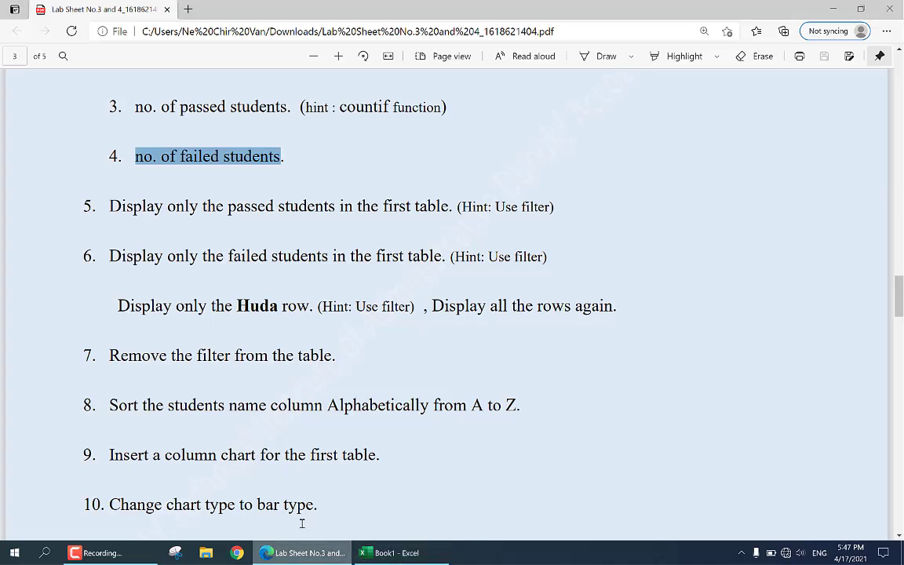
Step: Return to the workbook and open the Insert tab's column chart types
{"action": "scroll", "coordinate": [139, 290], "scroll_direction": "down", "scroll_amount": 2}
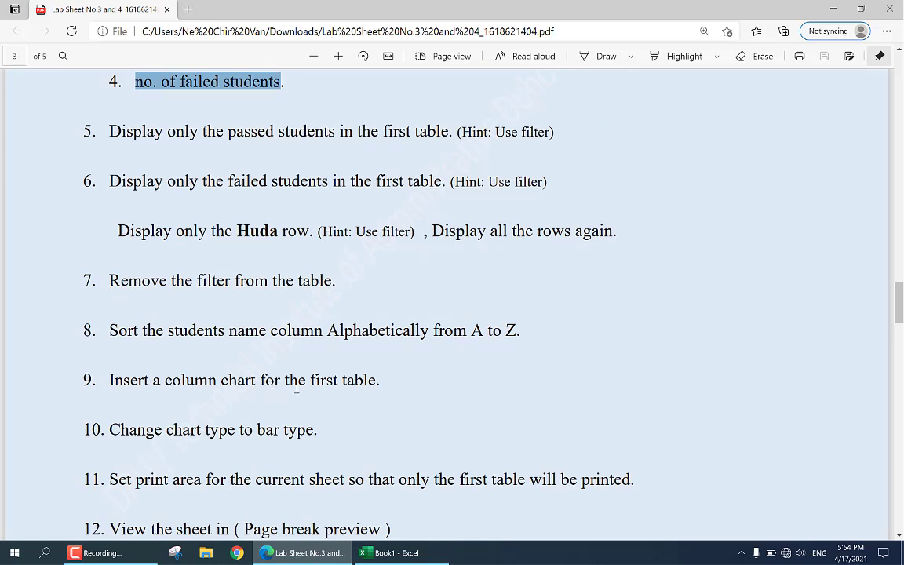
{"action": "left_click", "coordinate": [386, 552]}
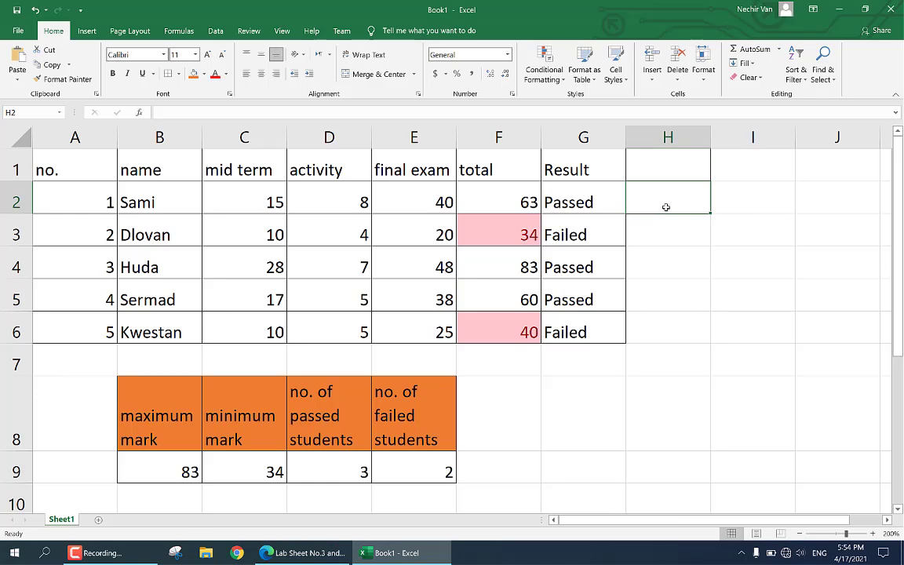
{"action": "left_click", "coordinate": [87, 33]}
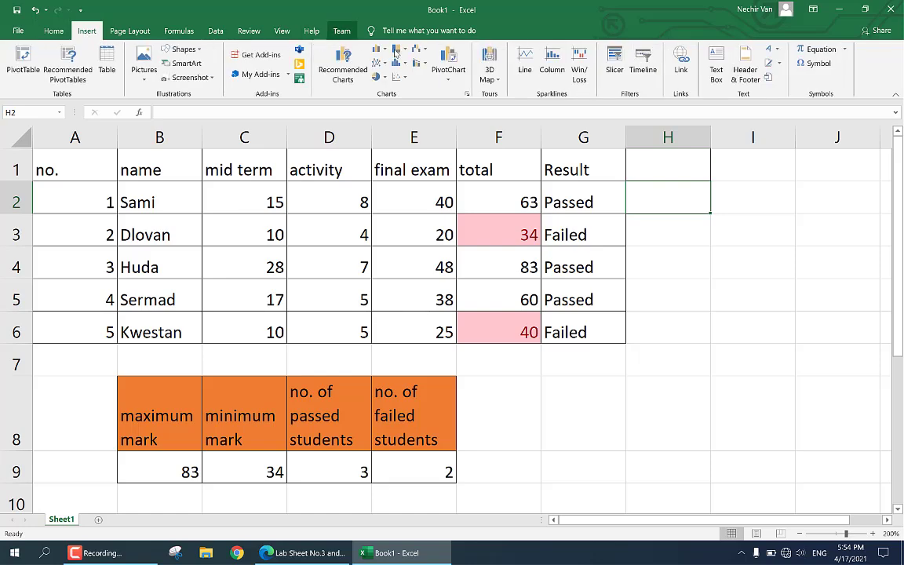
{"action": "left_click", "coordinate": [379, 50]}
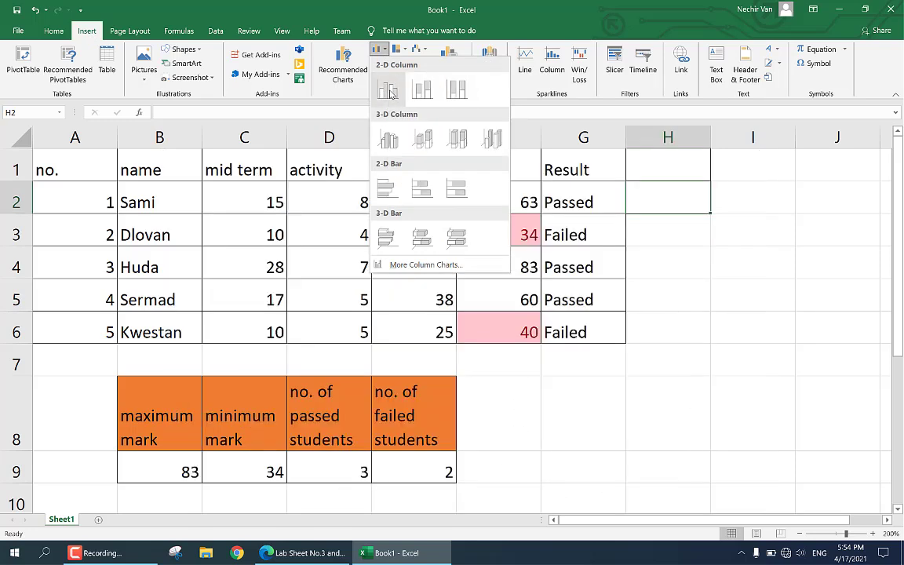
Step: Insert a 2-D clustered column chart, shrink it beside the tables, then bring up the lab sheet PDF
{"action": "left_click", "coordinate": [389, 91]}
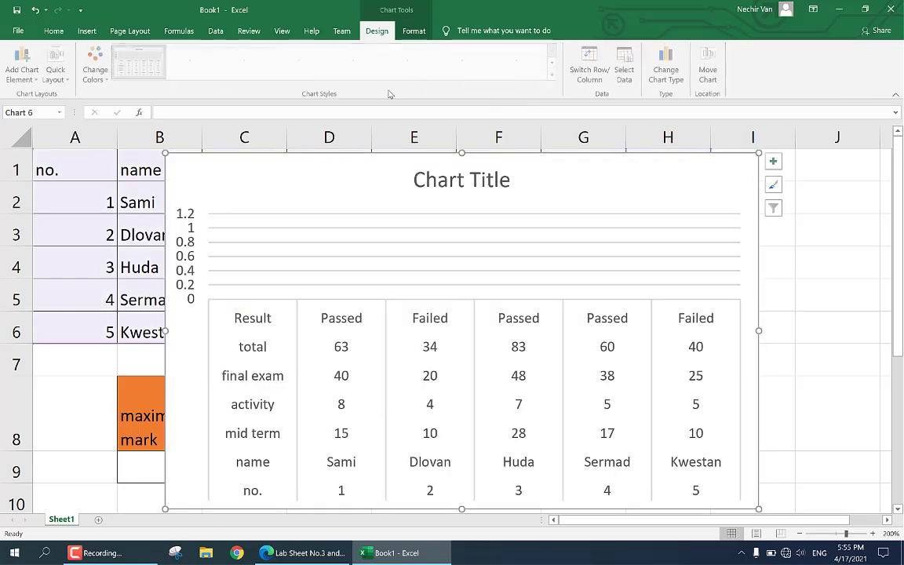
{"action": "left_click_drag", "start_coordinate": [335, 195], "coordinate": [403, 141]}
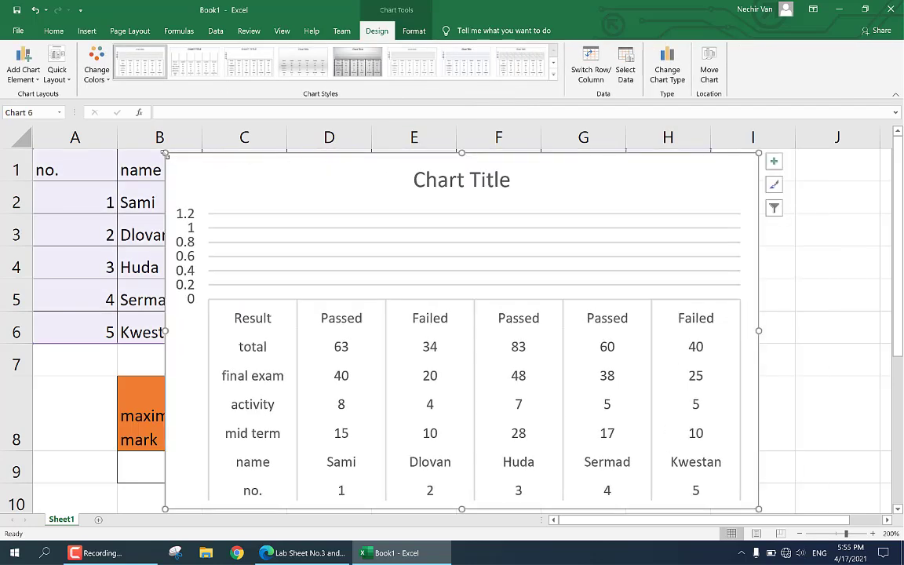
{"action": "left_click_drag", "start_coordinate": [166, 154], "coordinate": [279, 212]}
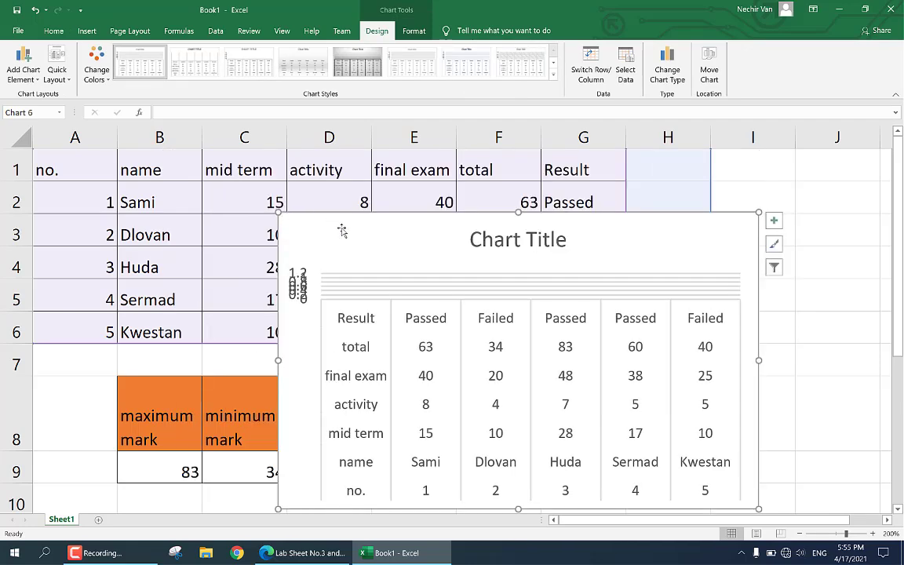
{"action": "mouse_move", "coordinate": [373, 225]}
{"action": "left_mouse_down"}
{"action": "mouse_move", "coordinate": [407, 177]}
{"action": "mouse_move", "coordinate": [492, 219]}
{"action": "left_mouse_up"}
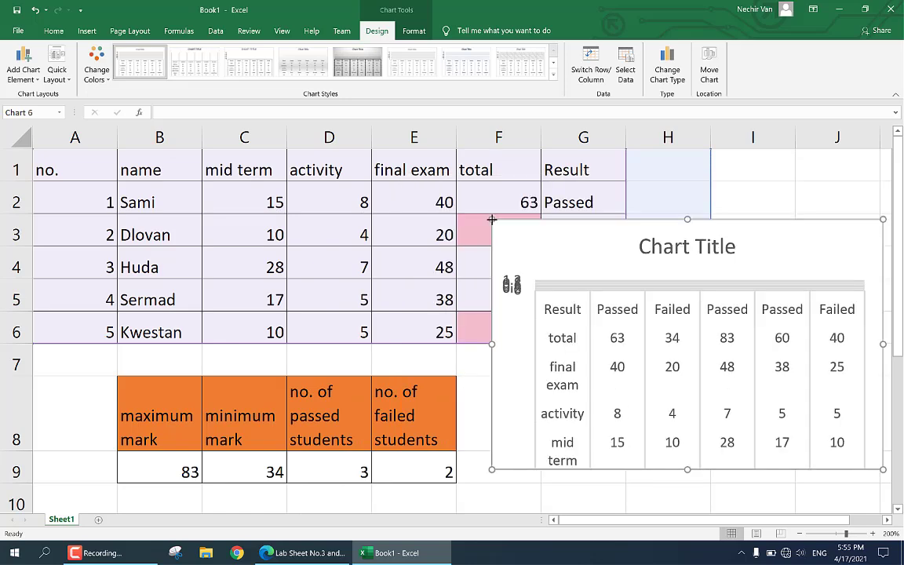
{"action": "left_click_drag", "start_coordinate": [549, 249], "coordinate": [538, 204]}
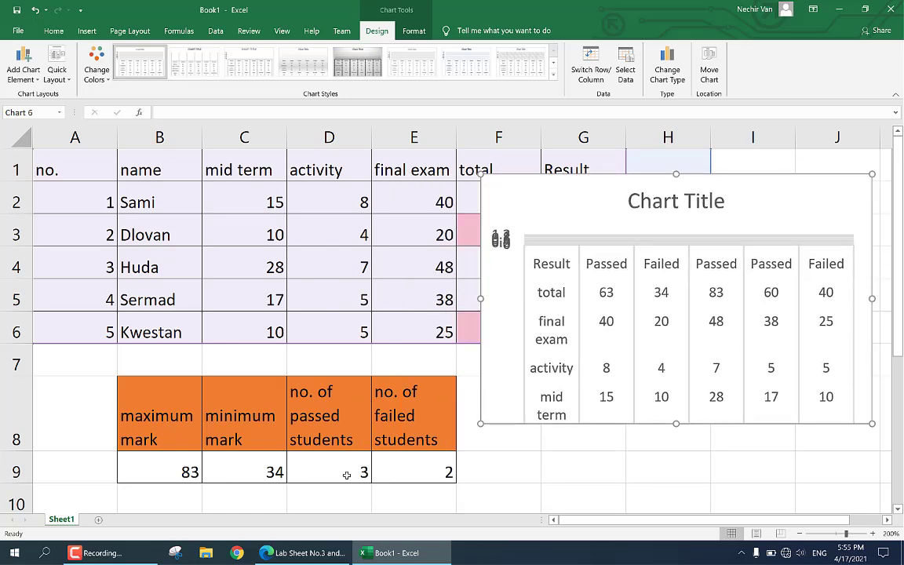
{"action": "left_click", "coordinate": [302, 552]}
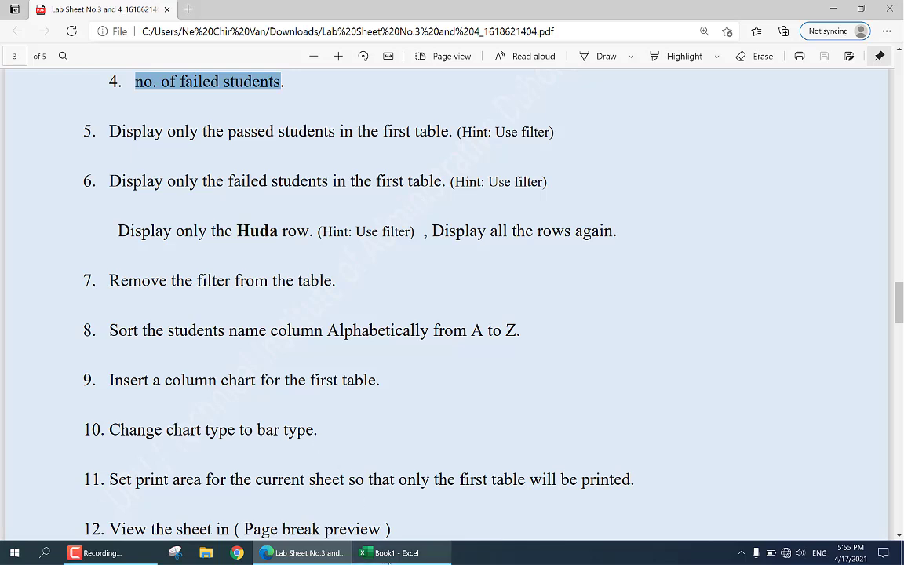
Step: Back in Excel, open Change Chart Type for the chart and preview the stacked column variant
{"action": "mouse_move", "coordinate": [390, 554]}
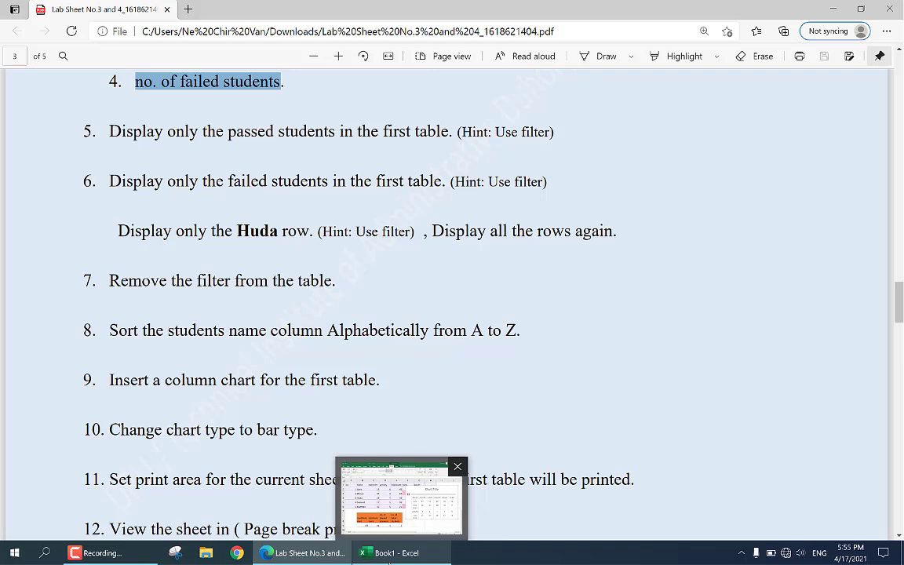
{"action": "left_click", "coordinate": [401, 553]}
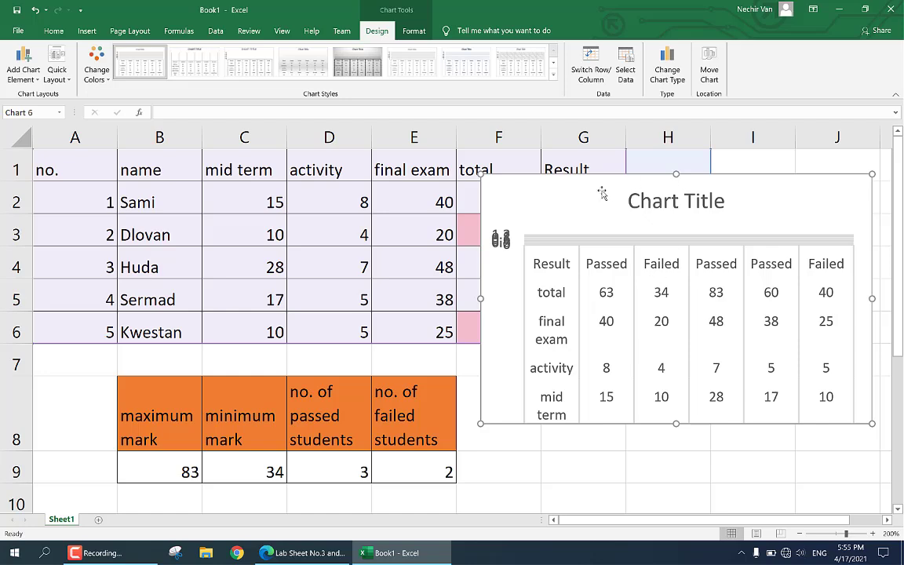
{"action": "left_click", "coordinate": [667, 69]}
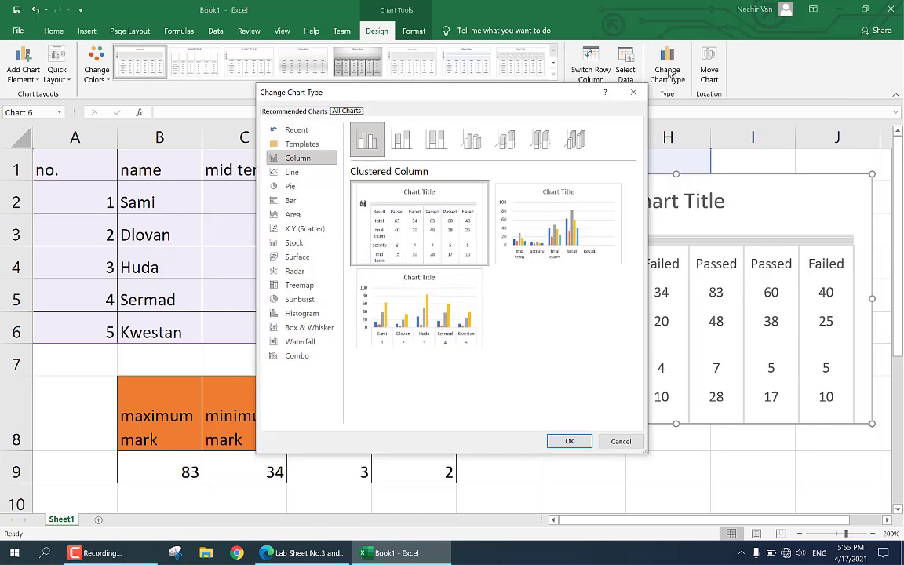
{"action": "left_click", "coordinate": [401, 141]}
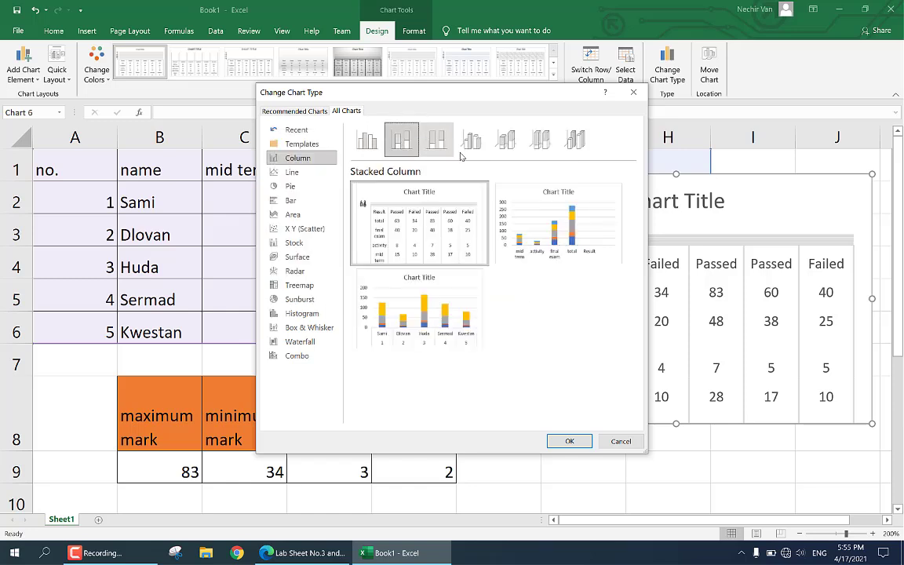
{"action": "mouse_move", "coordinate": [541, 220]}
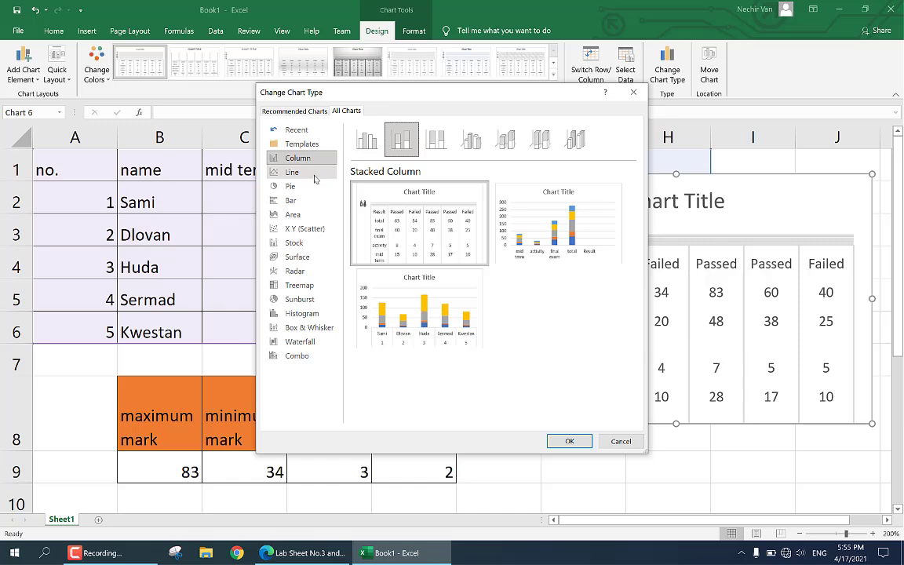
Step: Change the marks chart to a Clustered Bar chart
{"action": "left_click", "coordinate": [305, 203]}
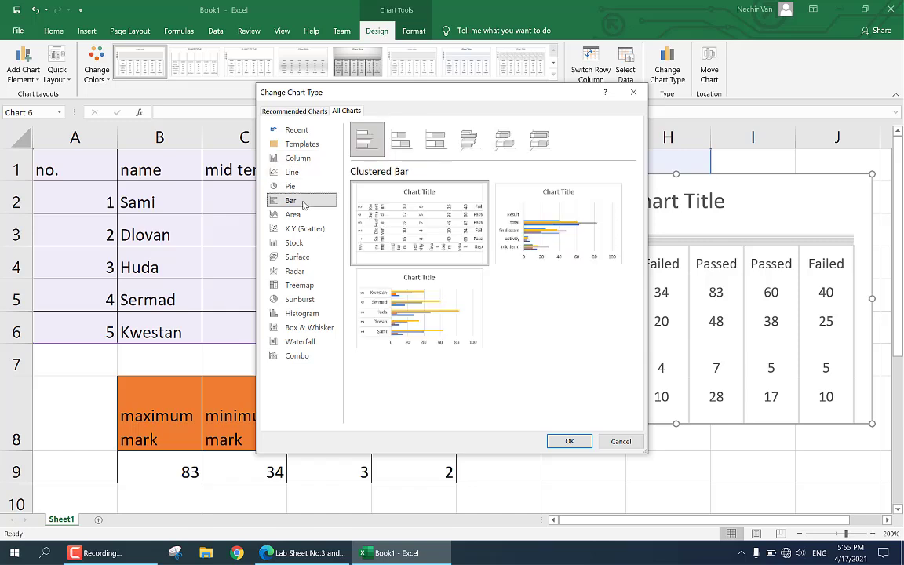
{"action": "left_click", "coordinate": [408, 146]}
{"action": "left_click", "coordinate": [434, 144]}
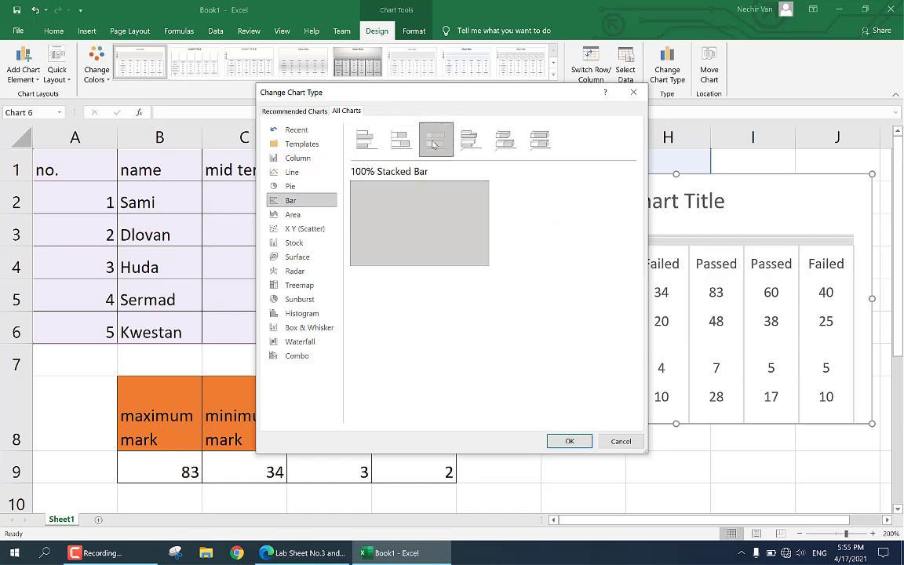
{"action": "mouse_move", "coordinate": [569, 222]}
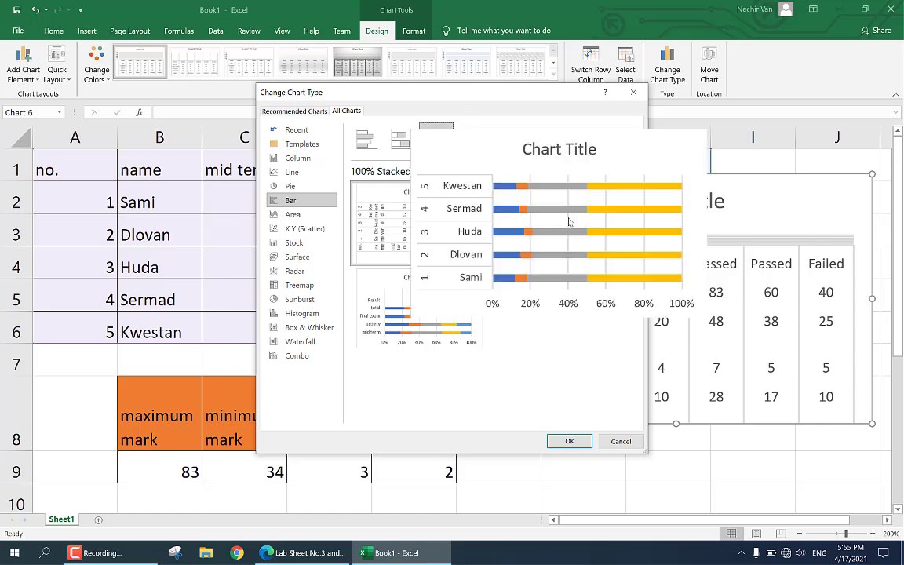
{"action": "left_click", "coordinate": [561, 220]}
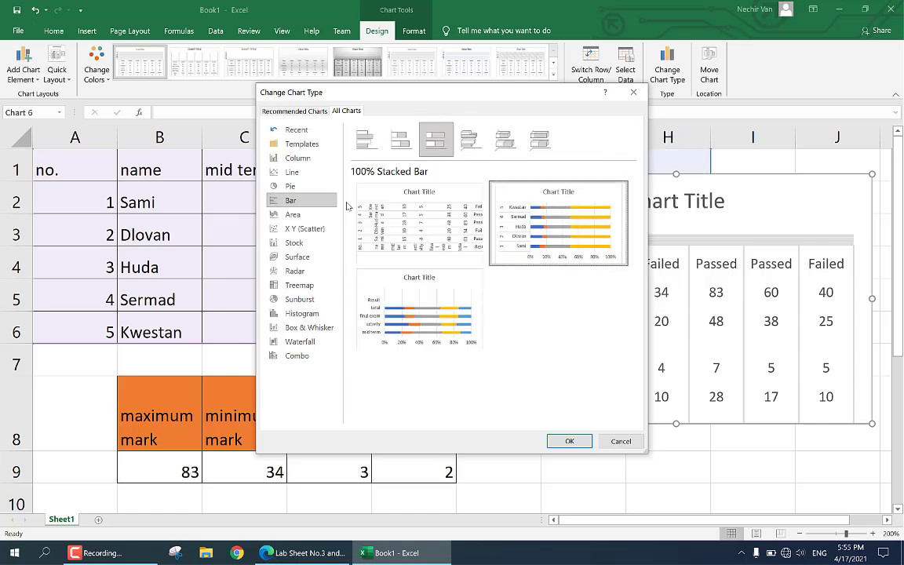
{"action": "mouse_move", "coordinate": [406, 322]}
{"action": "left_click", "coordinate": [366, 139]}
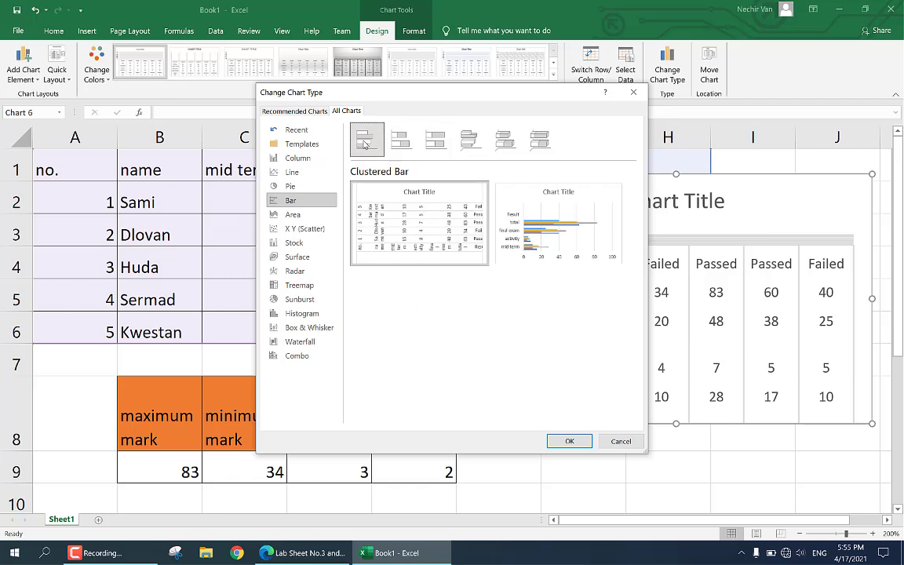
{"action": "left_click", "coordinate": [396, 143]}
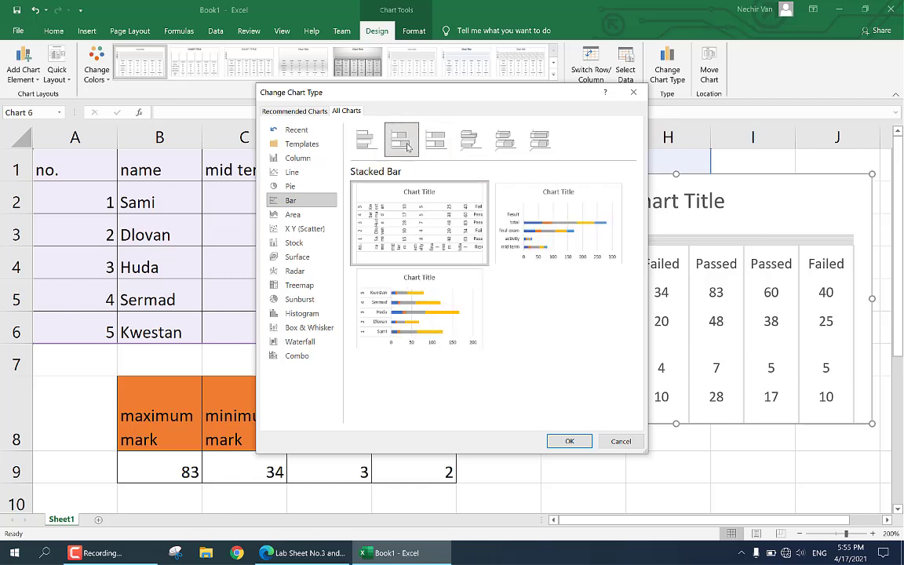
{"action": "left_click", "coordinate": [366, 143]}
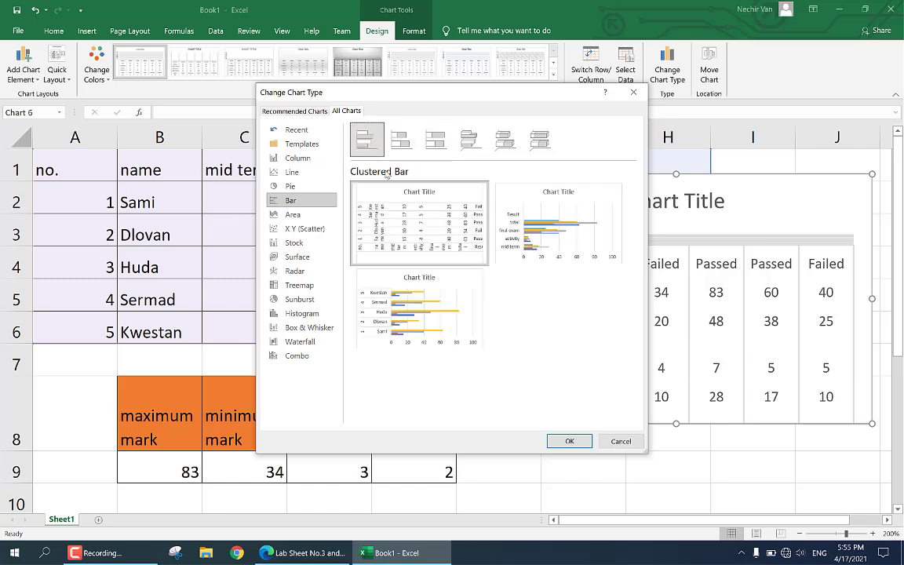
{"action": "mouse_move", "coordinate": [415, 316]}
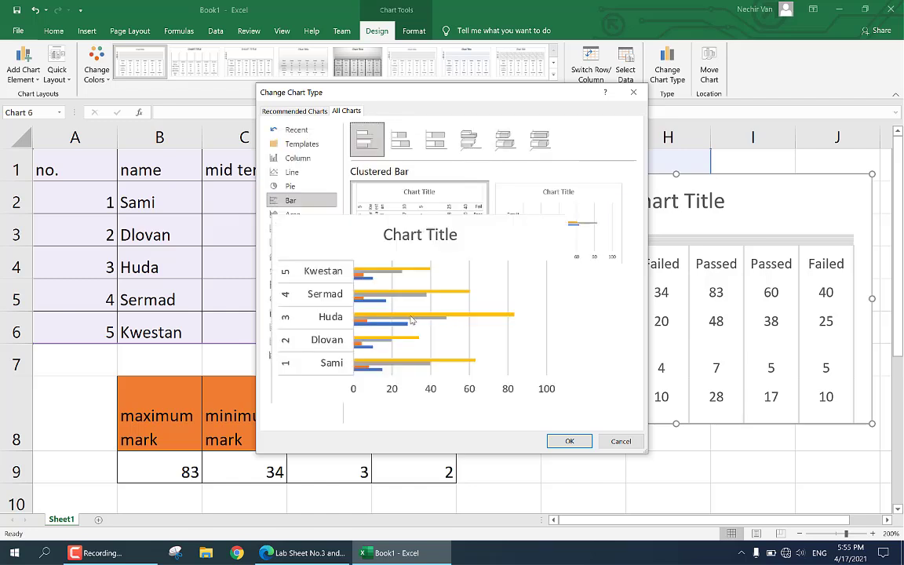
{"action": "left_click", "coordinate": [570, 442]}
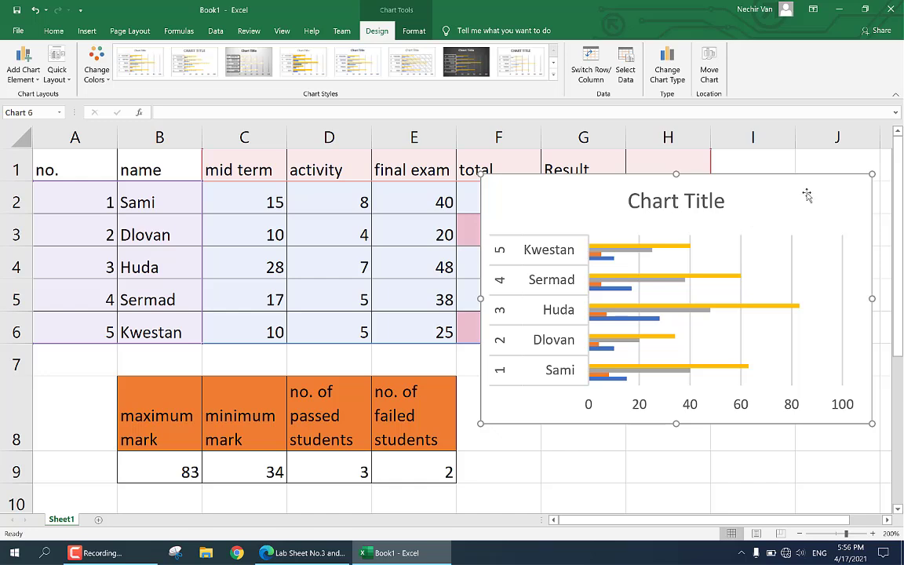
{"action": "key", "text": "Delete"}
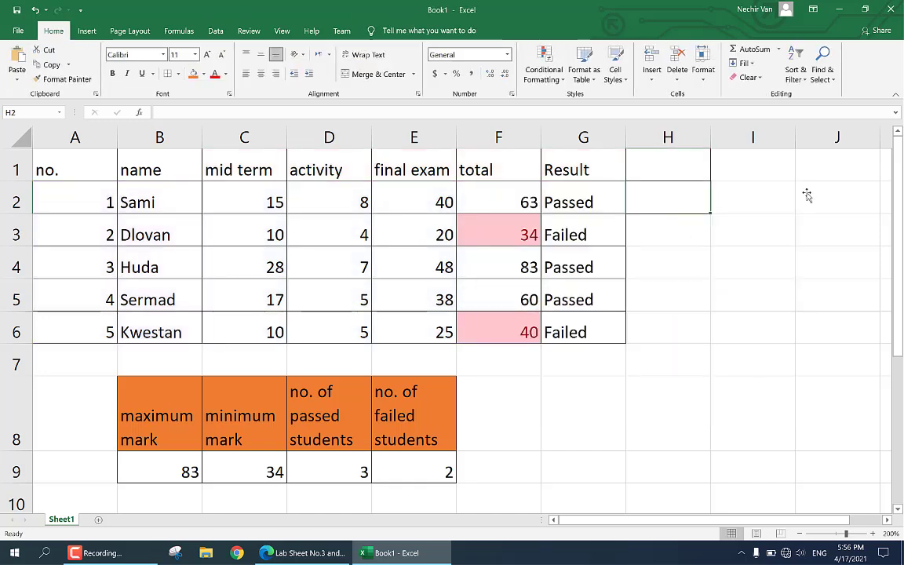
{"action": "left_click", "coordinate": [720, 253]}
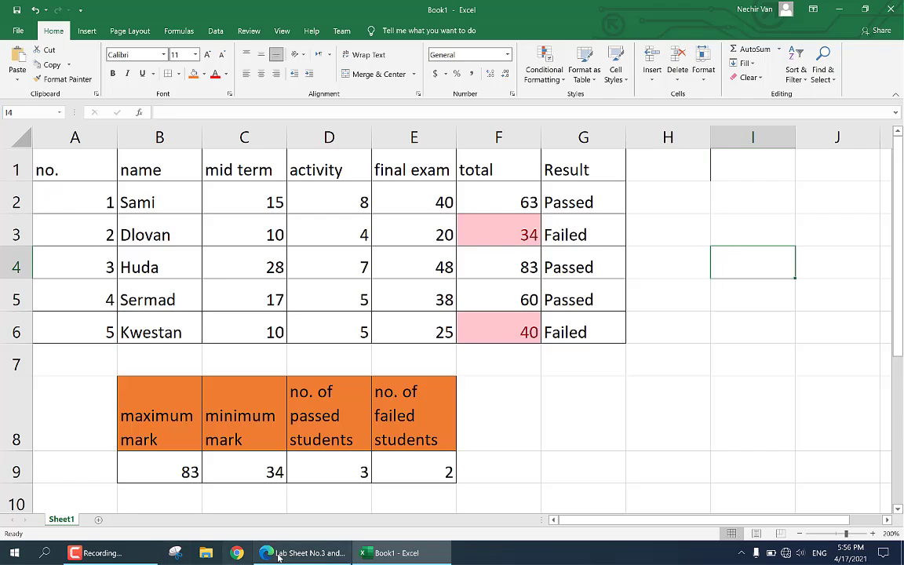
{"action": "left_click", "coordinate": [302, 553]}
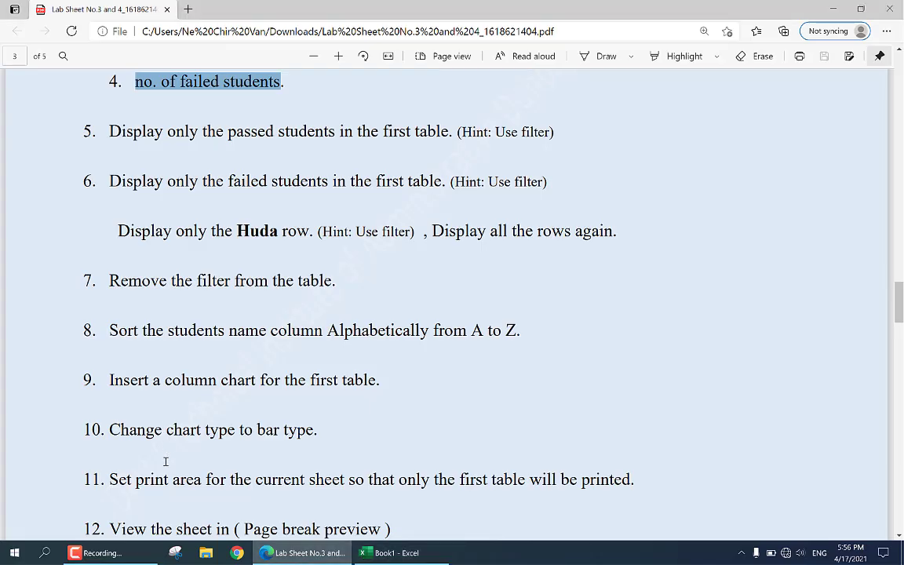
{"action": "scroll", "coordinate": [166, 462], "scroll_direction": "down", "scroll_amount": 2}
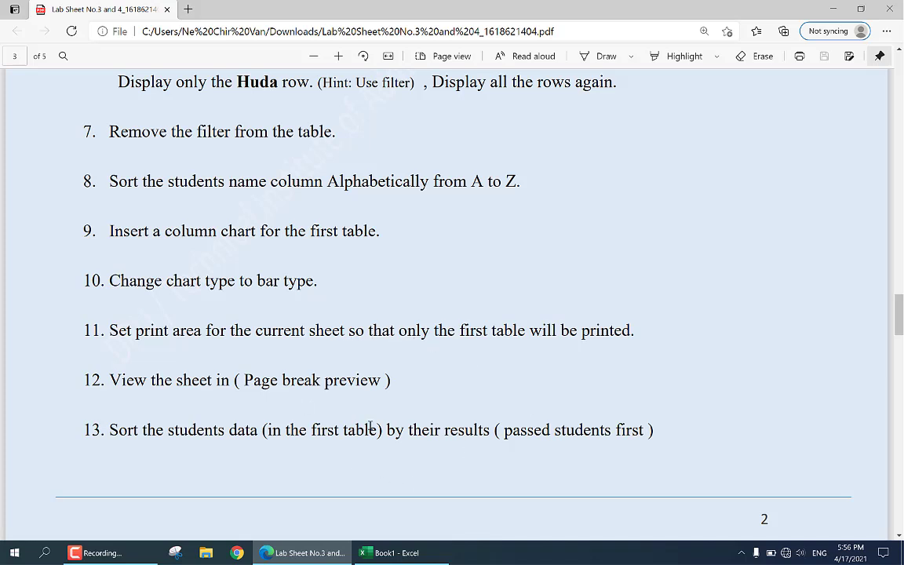
{"action": "left_click", "coordinate": [385, 554]}
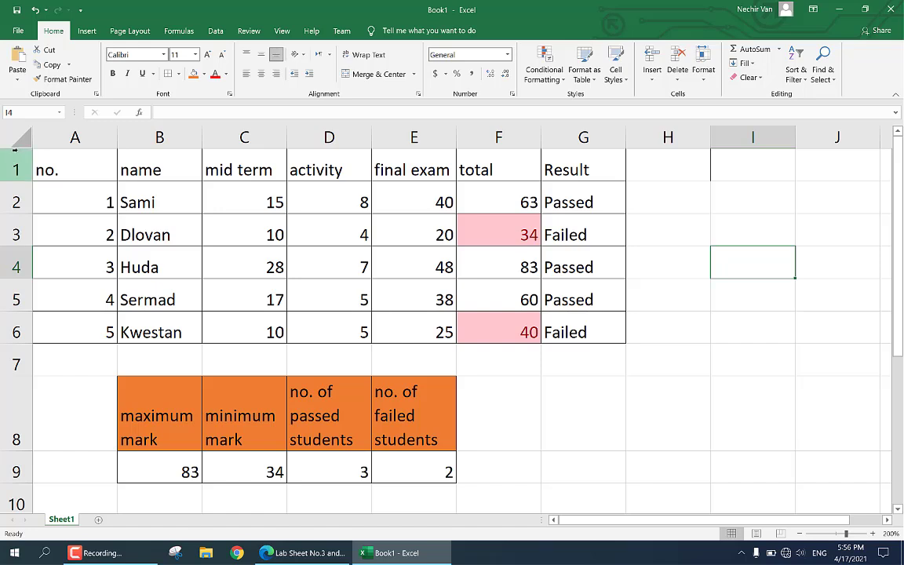
Step: Set the print area to the marks table A1:G6 and view it in Page Break Preview
{"action": "left_click_drag", "start_coordinate": [43, 169], "coordinate": [578, 319]}
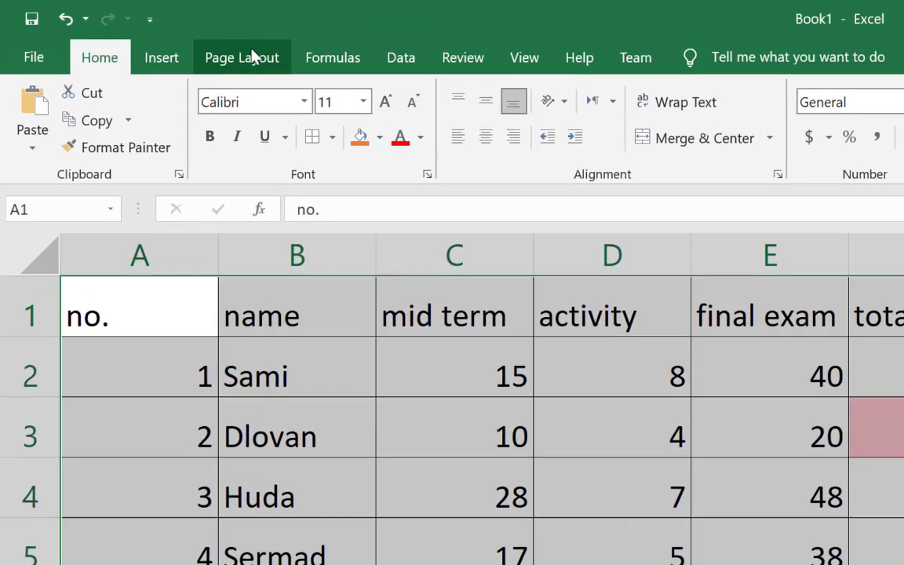
{"action": "left_click", "coordinate": [253, 61]}
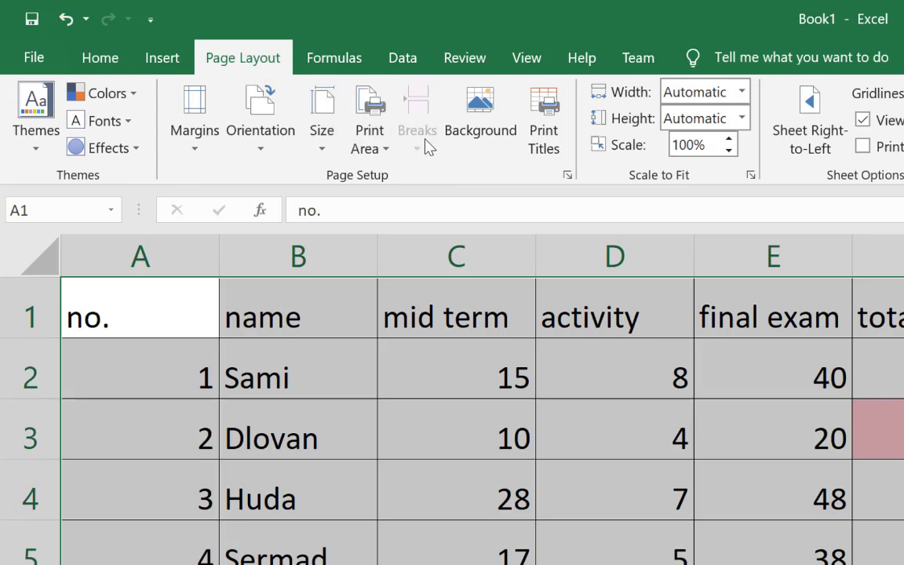
{"action": "left_click", "coordinate": [385, 150]}
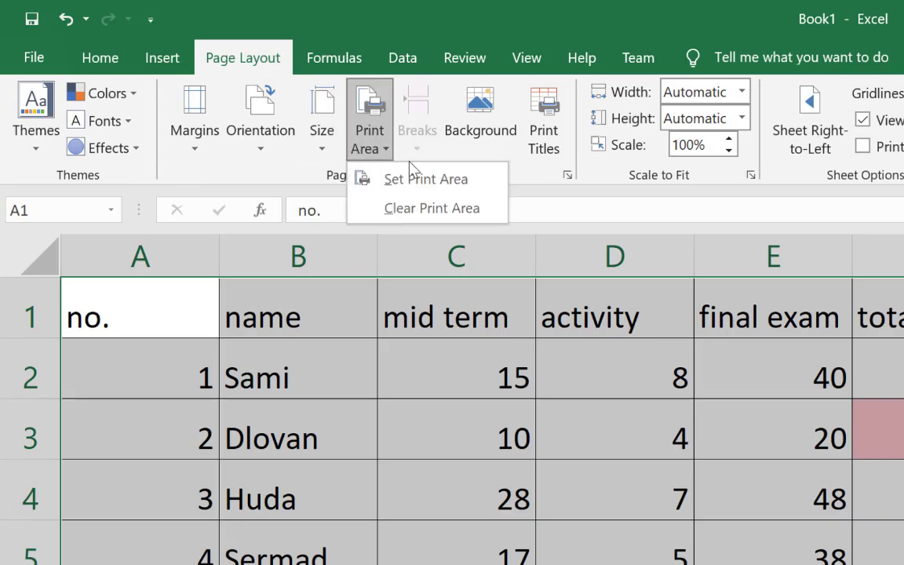
{"action": "left_click", "coordinate": [428, 181]}
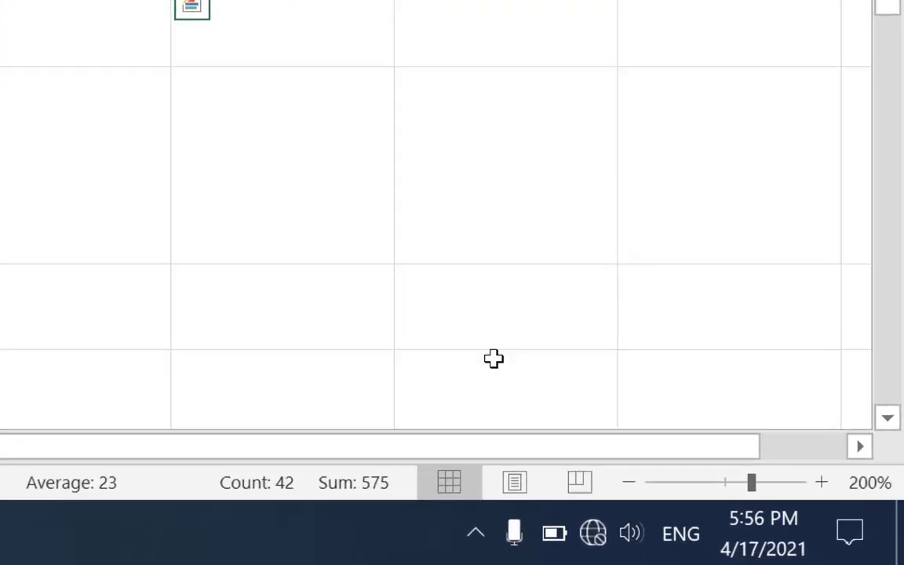
{"action": "left_click", "coordinate": [779, 534]}
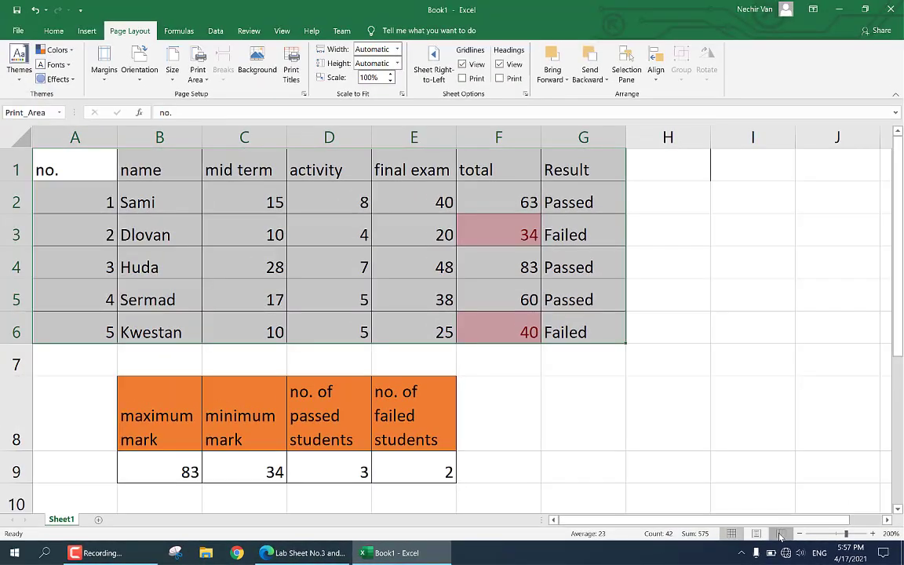
Step: Inspect the print area in Page Break Preview, zooming in, then return to Normal view
{"action": "left_click", "coordinate": [779, 534]}
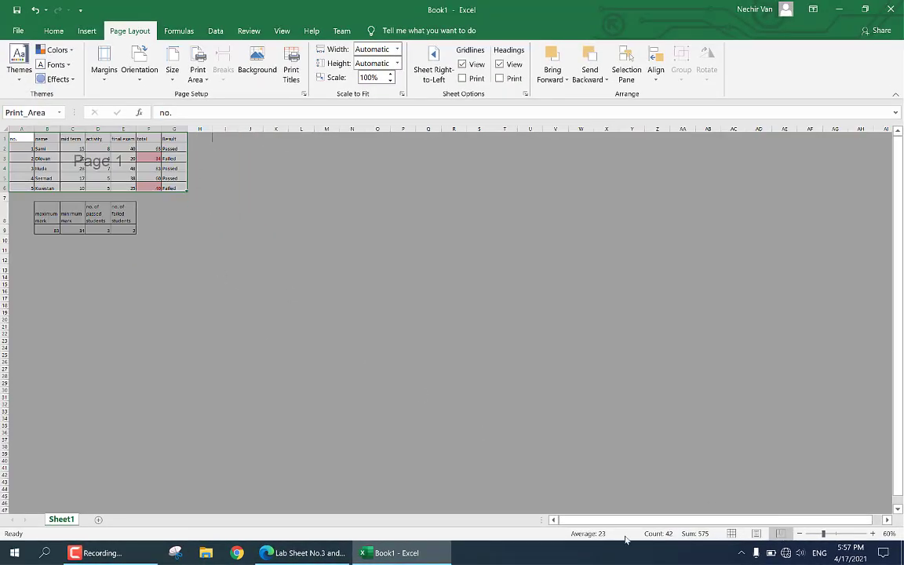
{"action": "left_click", "coordinate": [873, 533]}
{"action": "left_click", "coordinate": [872, 533]}
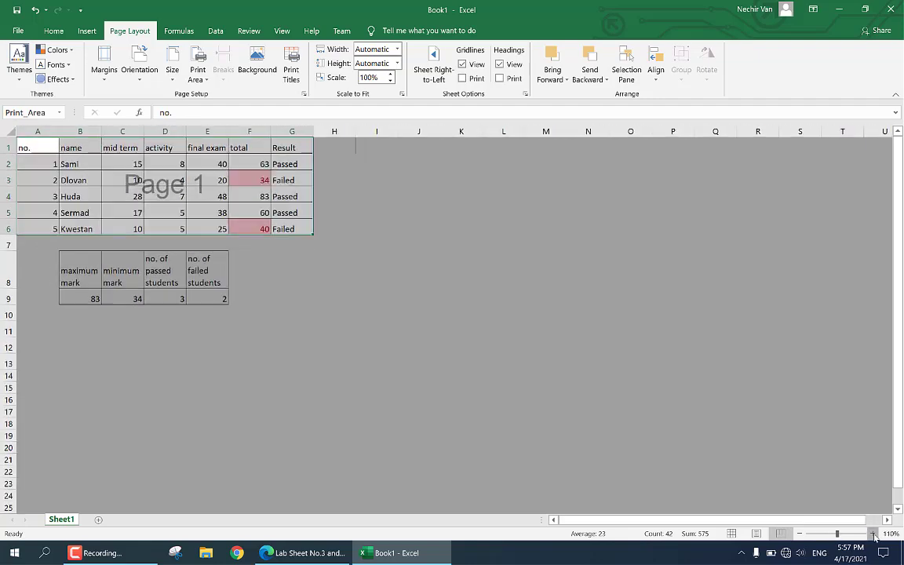
{"action": "left_click", "coordinate": [872, 533]}
{"action": "left_click", "coordinate": [586, 431]}
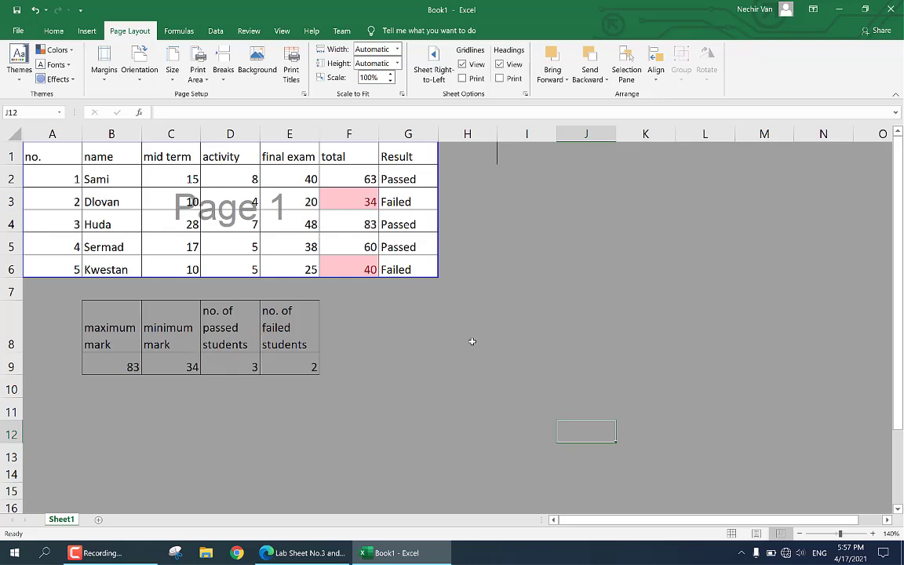
{"action": "left_click", "coordinate": [731, 533]}
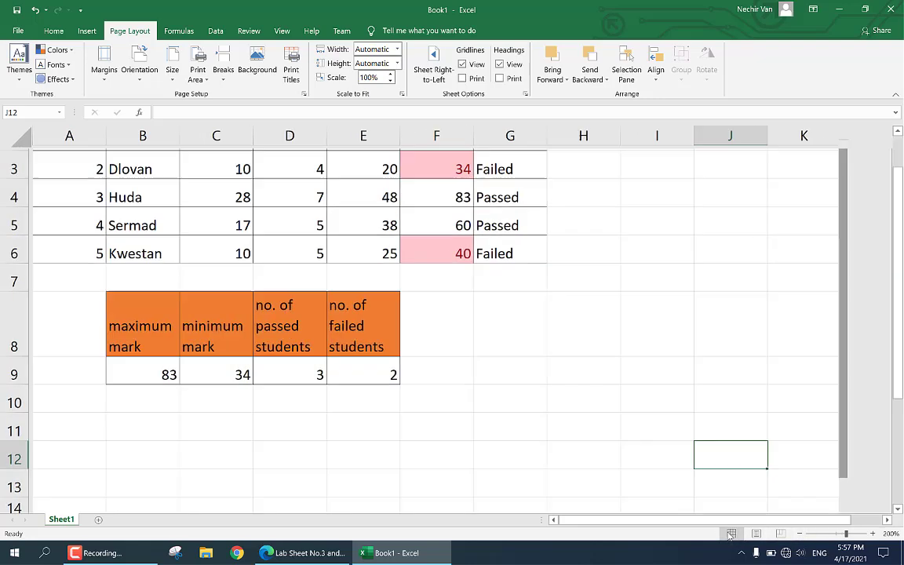
{"action": "scroll", "coordinate": [540, 376], "scroll_direction": "down", "scroll_amount": 2}
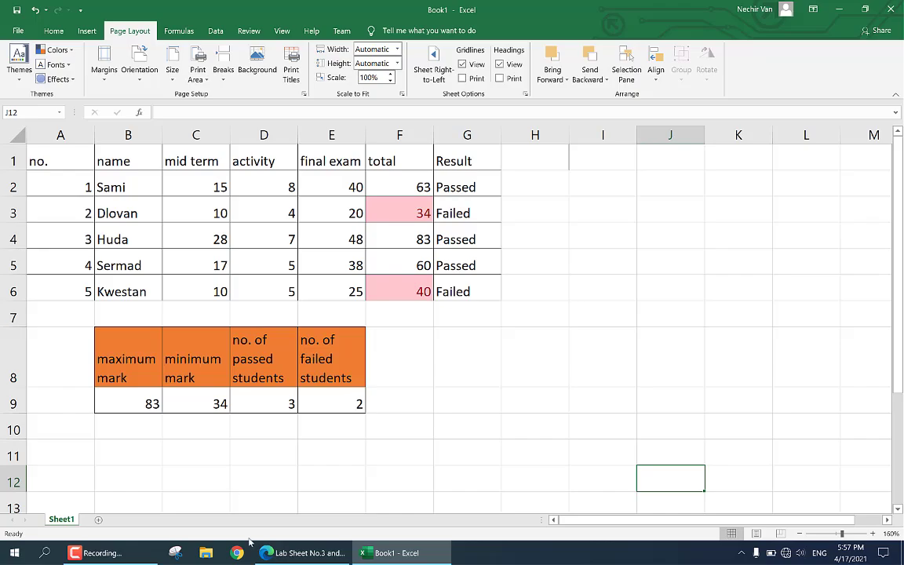
Step: Recheck Page Break Preview, then scroll the lab sheet PDF down to the next tasks
{"action": "left_click", "coordinate": [298, 552]}
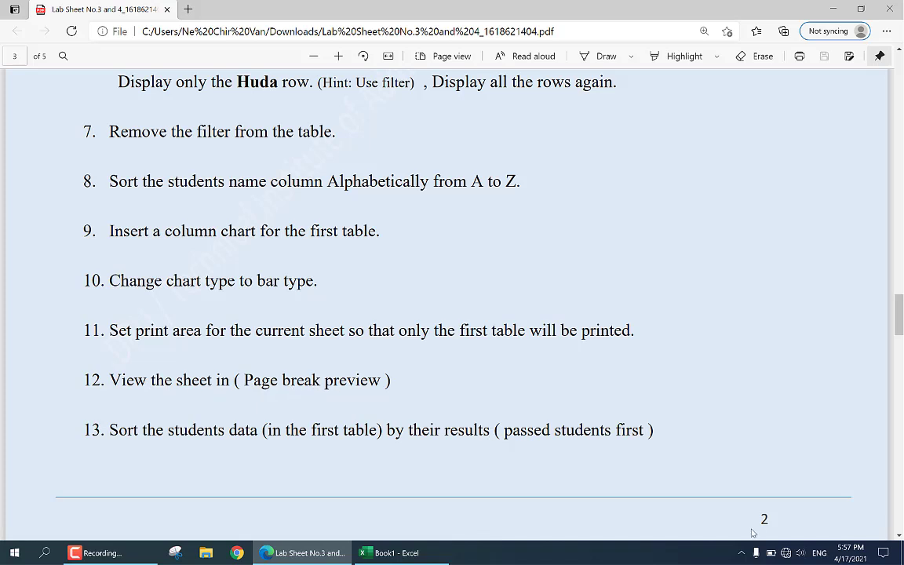
{"action": "left_click", "coordinate": [389, 553]}
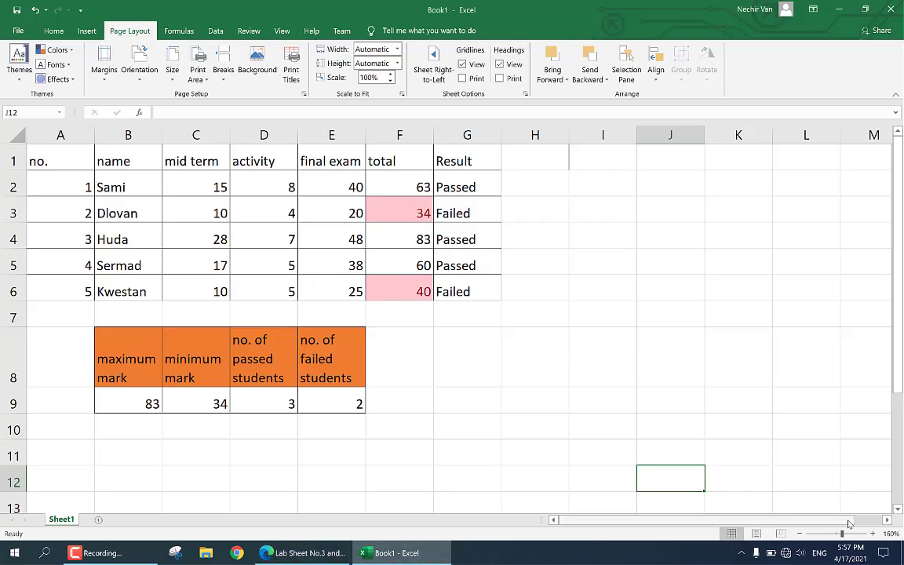
{"action": "left_click", "coordinate": [782, 533]}
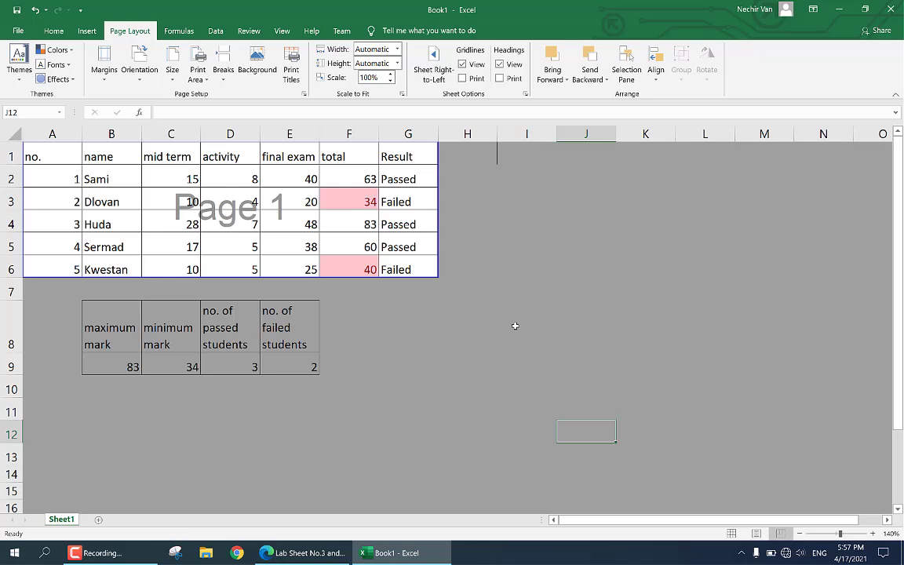
{"action": "left_click", "coordinate": [730, 534]}
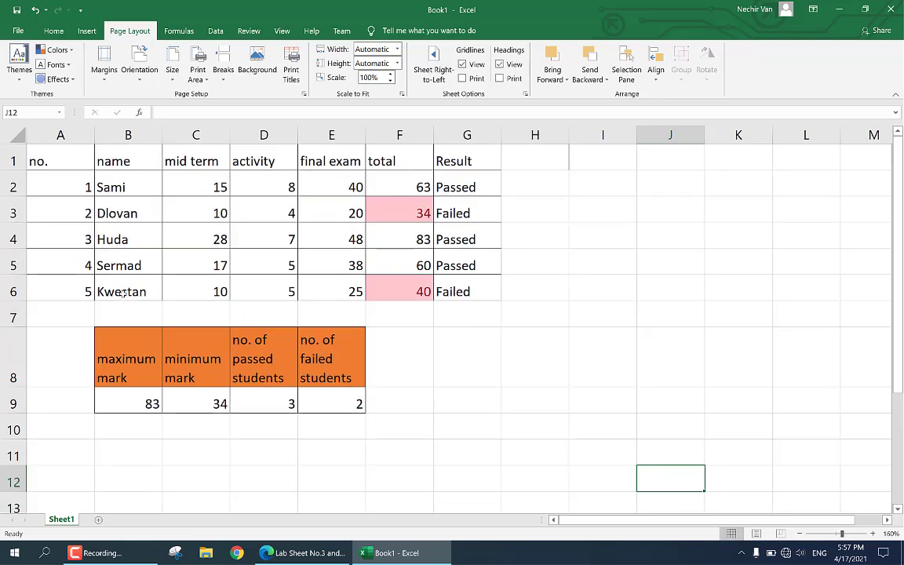
{"action": "left_click", "coordinate": [301, 552]}
{"action": "scroll", "coordinate": [312, 498], "scroll_direction": "down", "scroll_amount": 1}
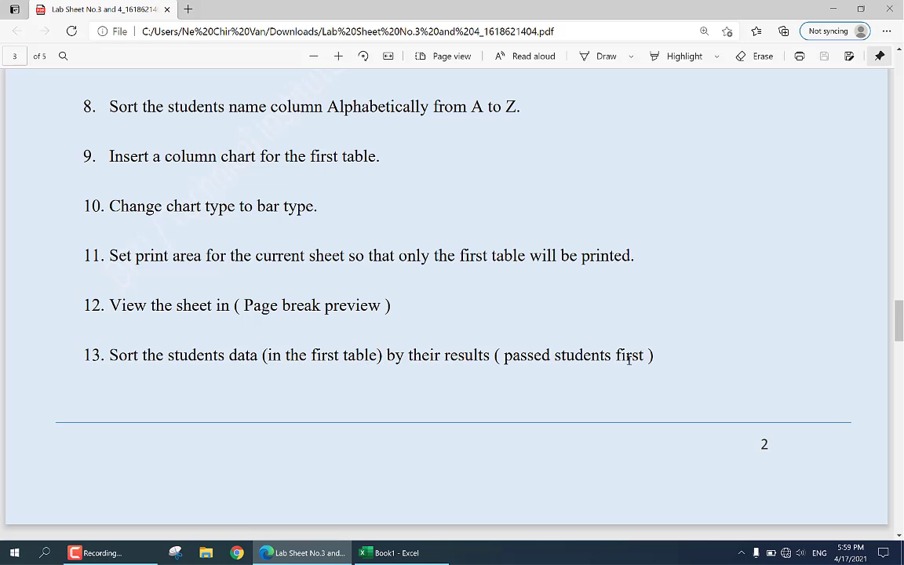
{"action": "scroll", "coordinate": [629, 359], "scroll_direction": "down", "scroll_amount": 2}
{"action": "scroll", "coordinate": [629, 359], "scroll_direction": "down", "scroll_amount": 2}
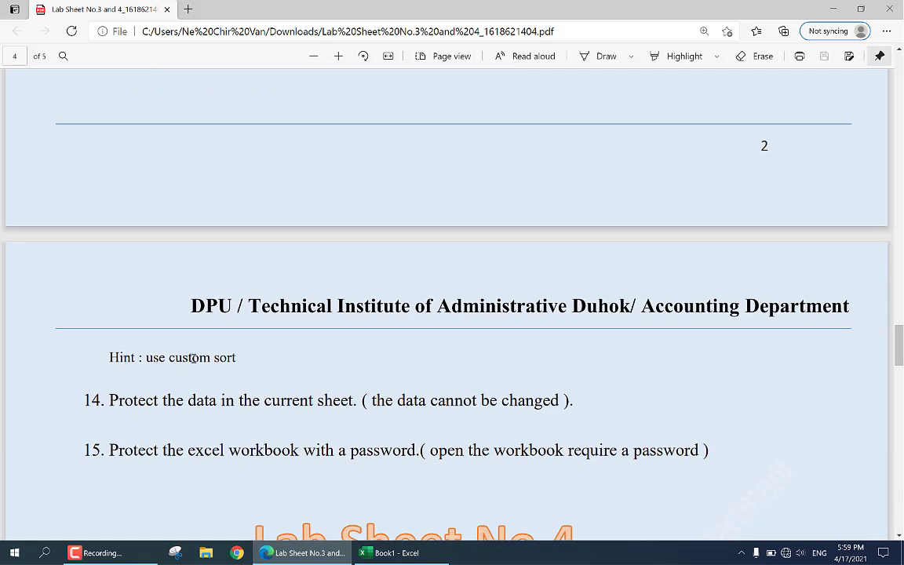
Step: Custom-sort the student rows by Result, Z to A, so Passed comes first, then show the PDF
{"action": "left_click", "coordinate": [388, 552]}
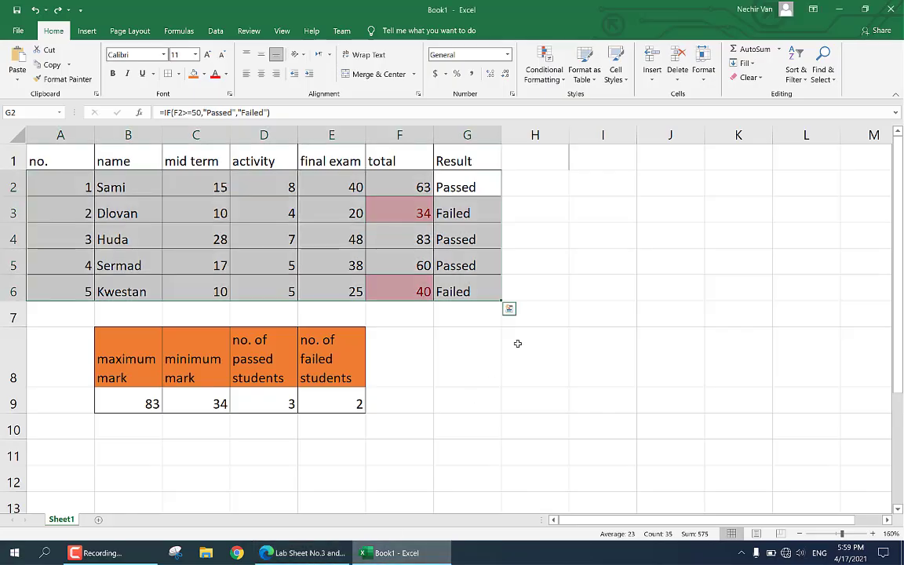
{"action": "left_click", "coordinate": [463, 182]}
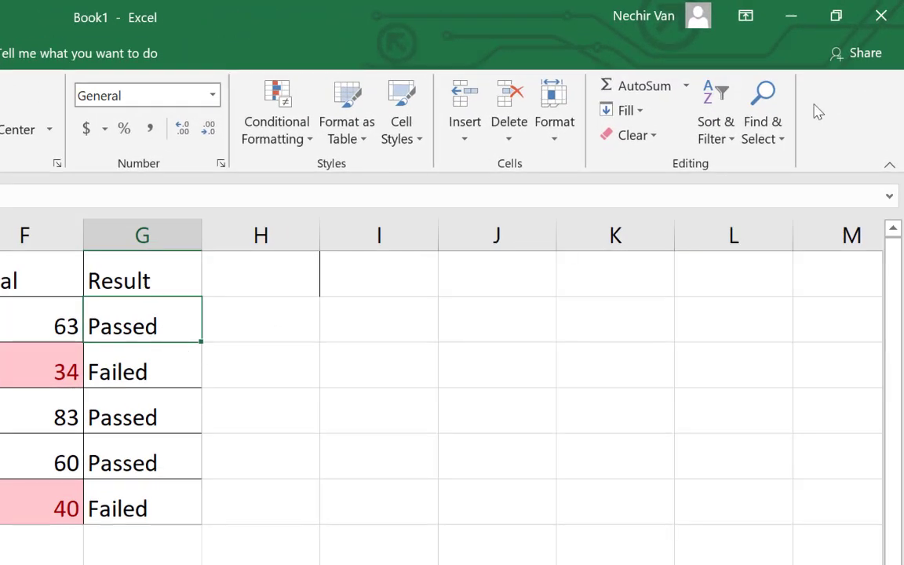
{"action": "left_click", "coordinate": [729, 148]}
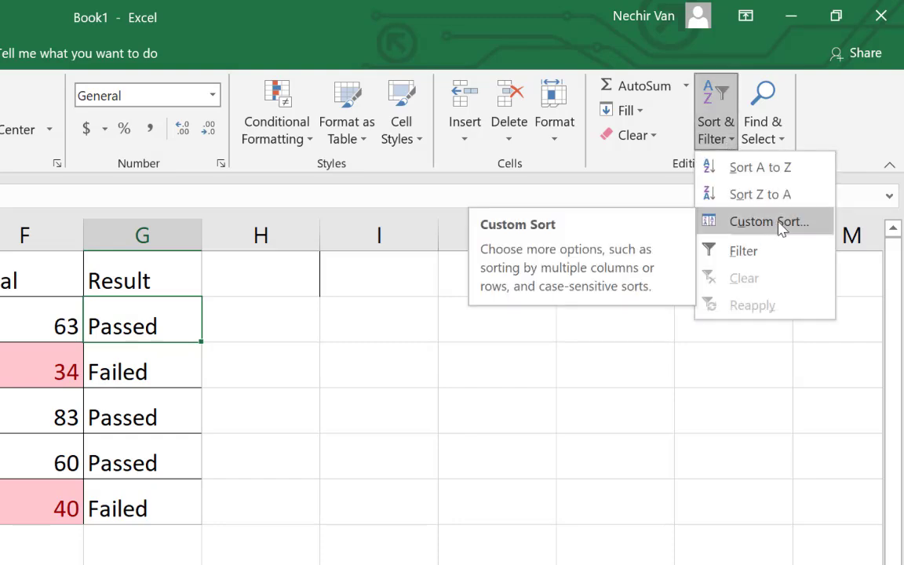
{"action": "left_click", "coordinate": [777, 226]}
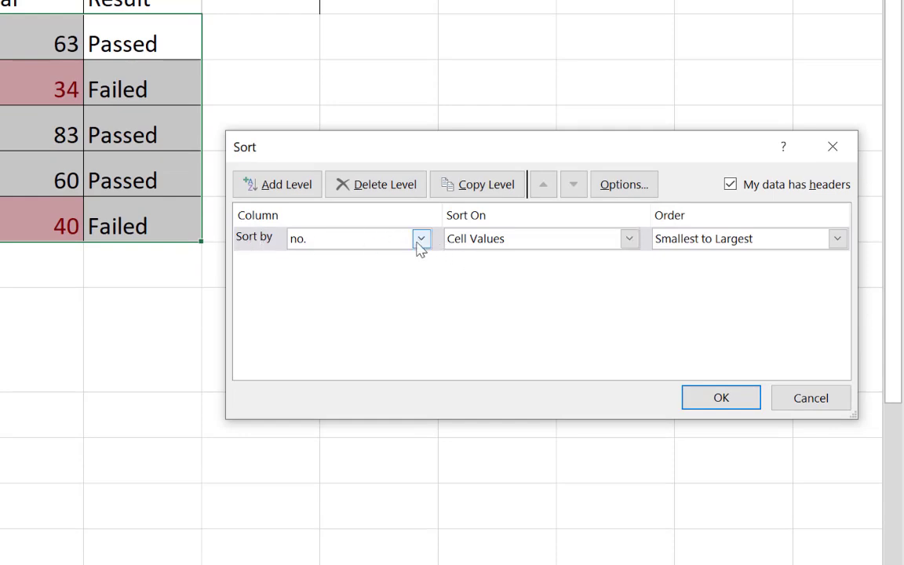
{"action": "left_click", "coordinate": [420, 239]}
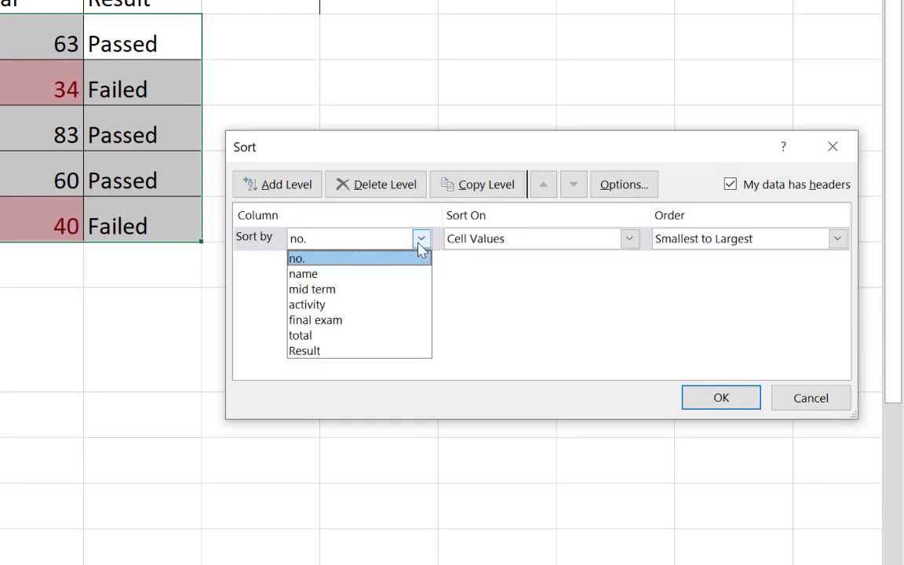
{"action": "left_click", "coordinate": [346, 353]}
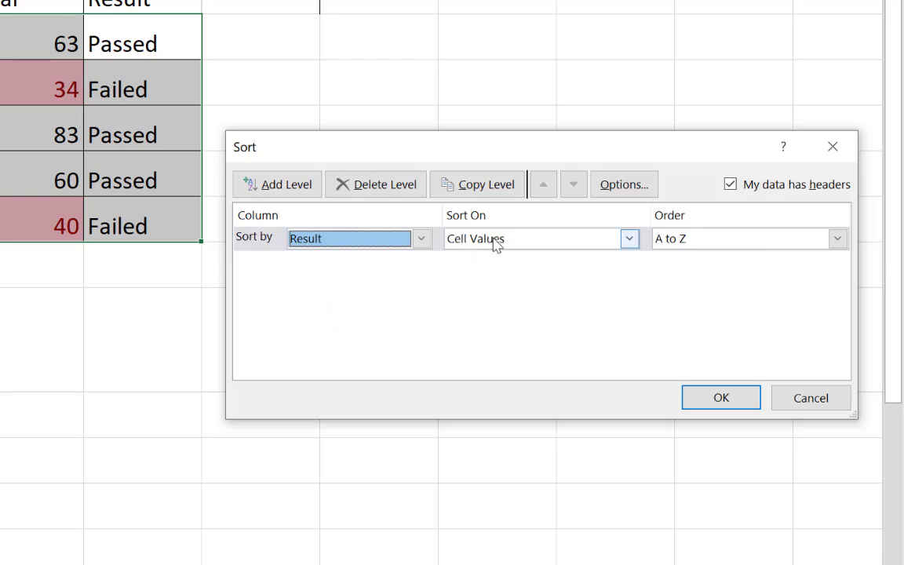
{"action": "left_click", "coordinate": [837, 240]}
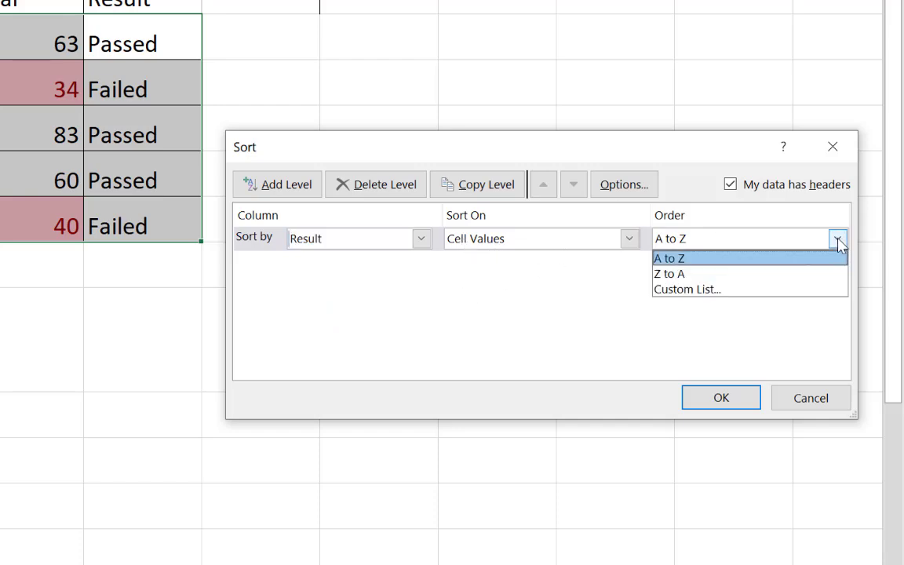
{"action": "left_click", "coordinate": [727, 274]}
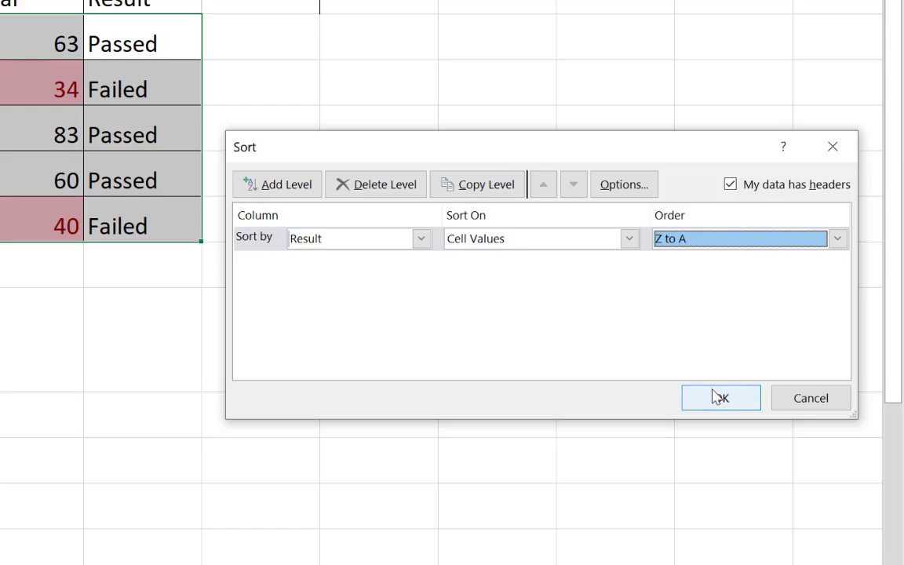
{"action": "left_click", "coordinate": [718, 398]}
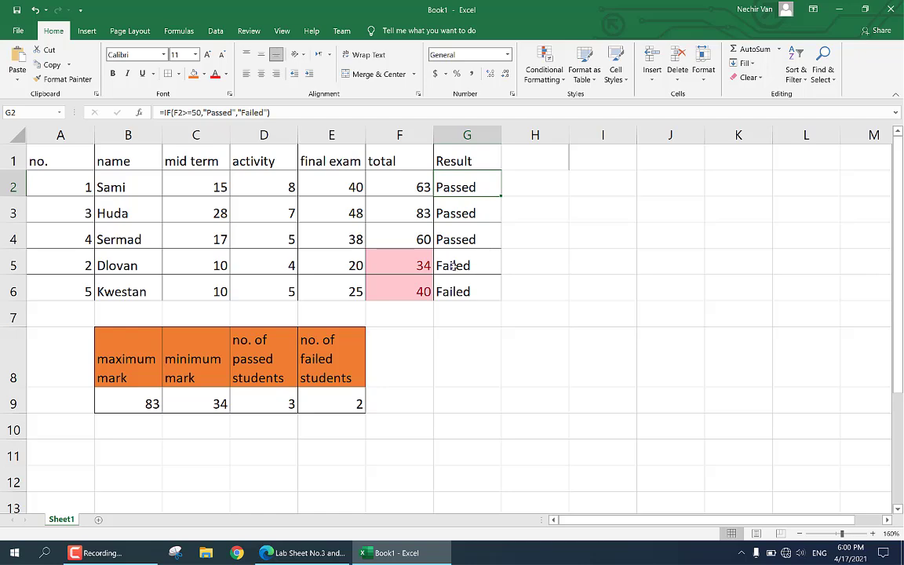
{"action": "left_click", "coordinate": [302, 552]}
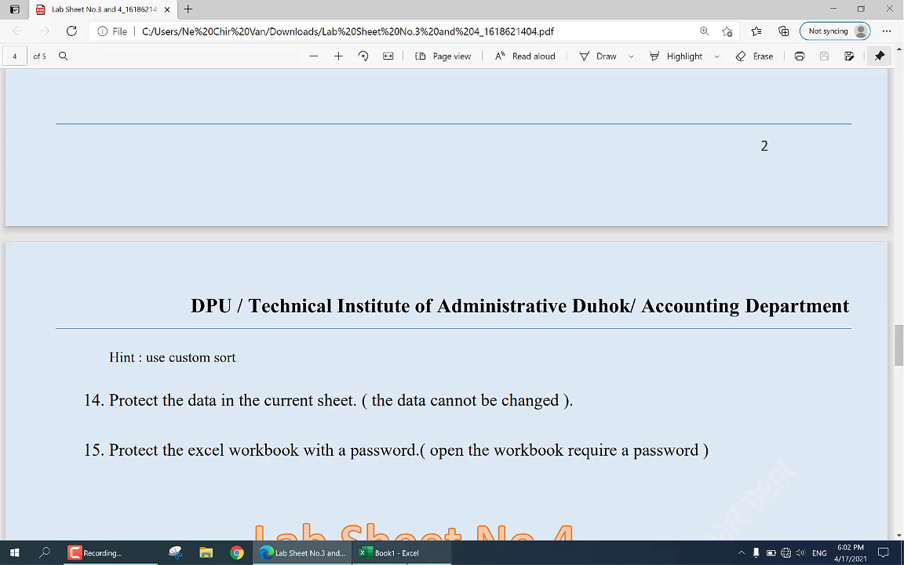
Step: Protect Sheet1 from File > Info with a password entered twice, then test editing on D2
{"action": "left_click", "coordinate": [408, 562]}
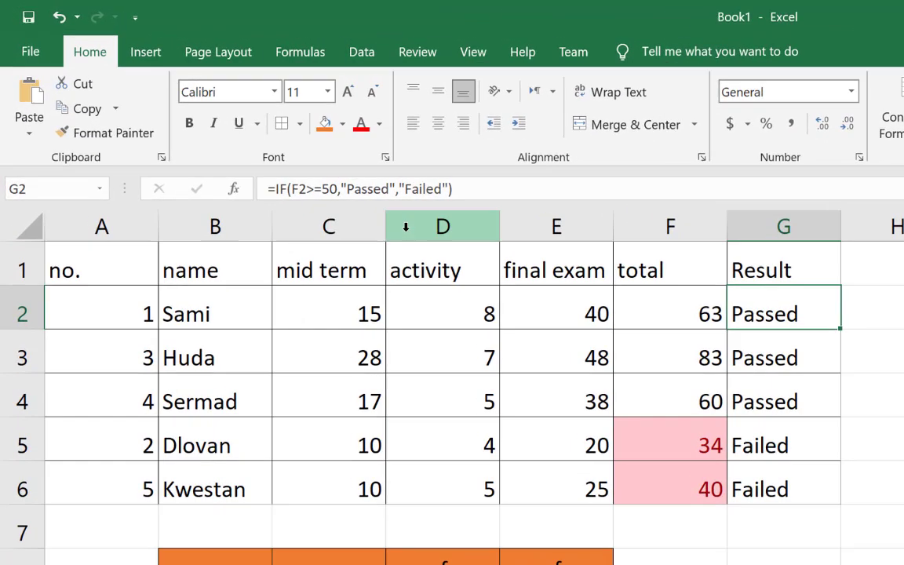
{"action": "left_click", "coordinate": [31, 58]}
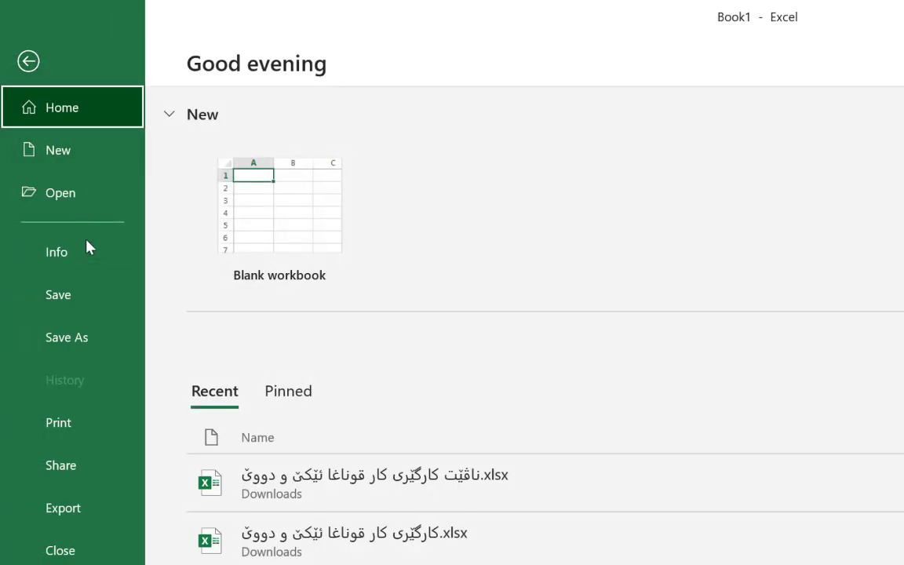
{"action": "left_click", "coordinate": [89, 259]}
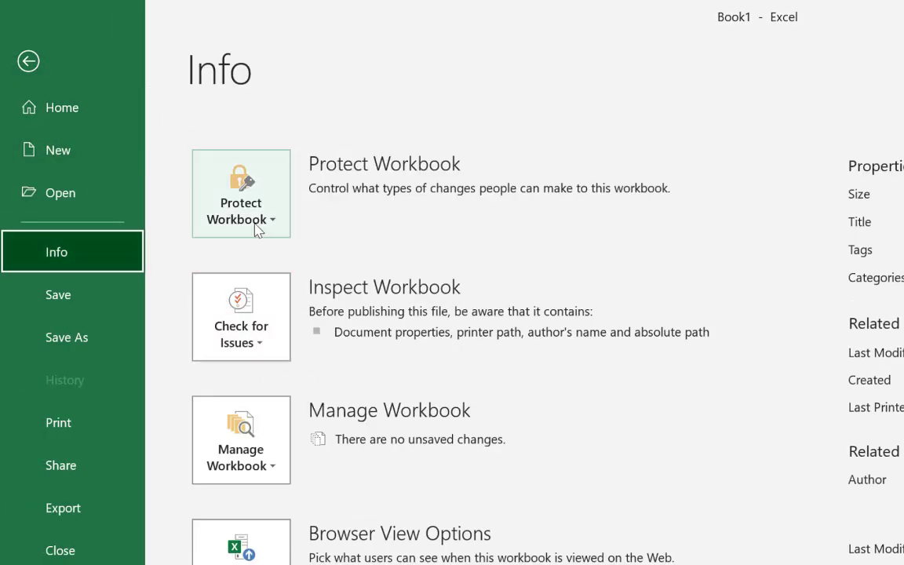
{"action": "left_click", "coordinate": [266, 224]}
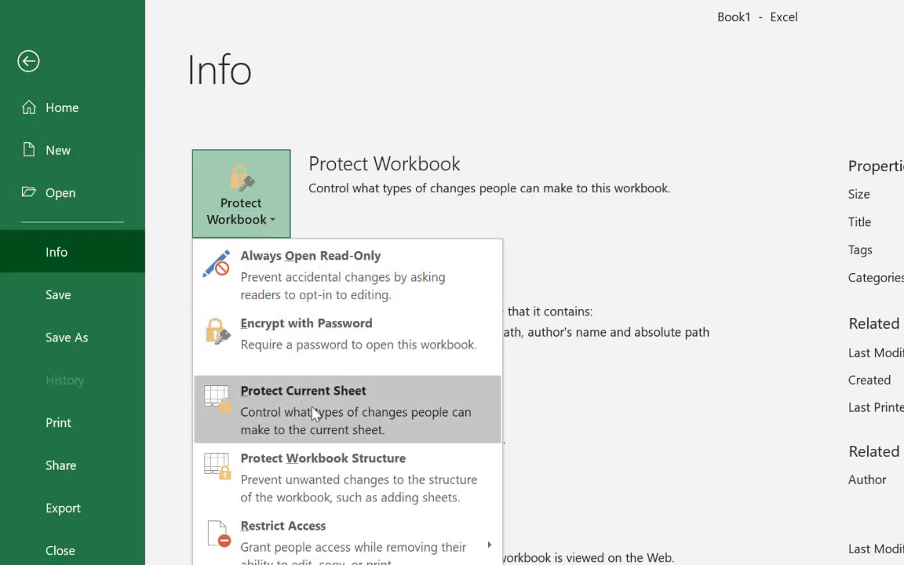
{"action": "left_click", "coordinate": [345, 407]}
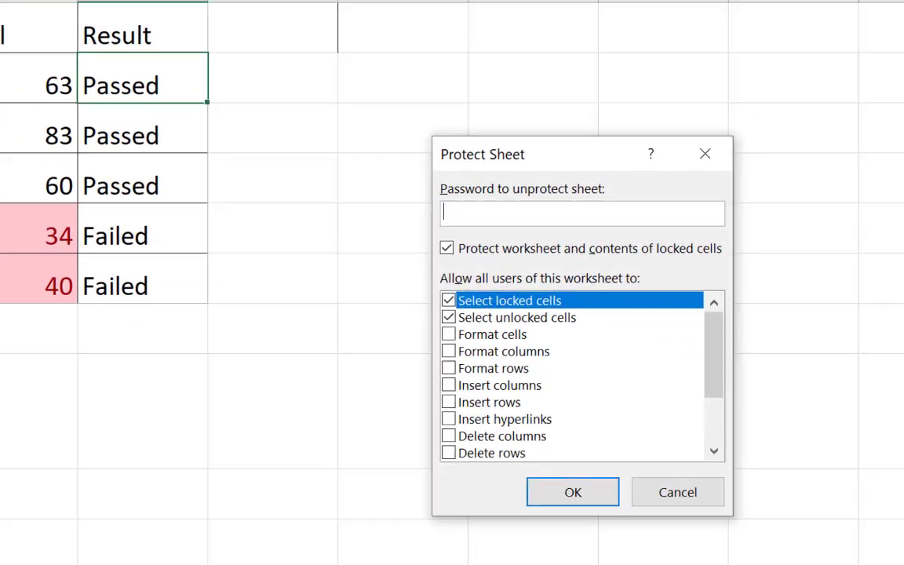
{"action": "left_click", "coordinate": [469, 195]}
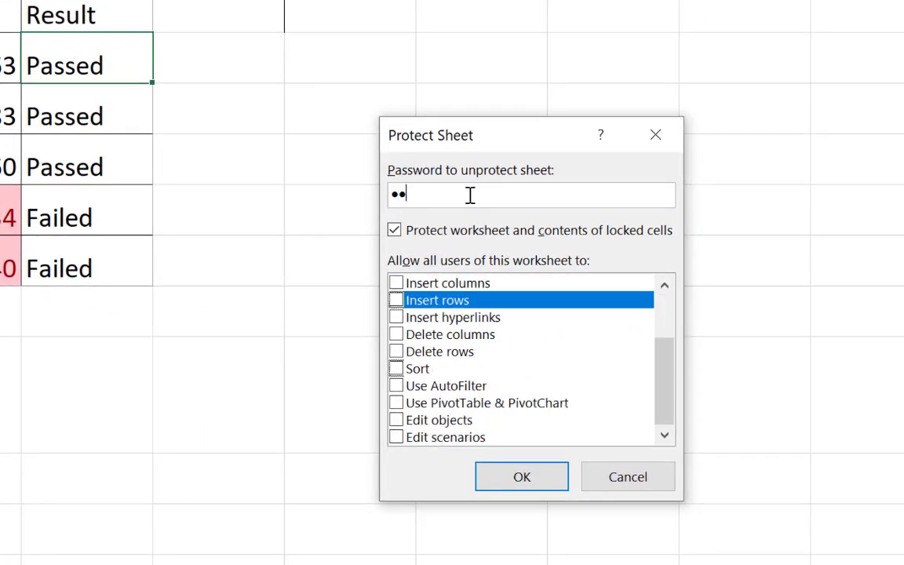
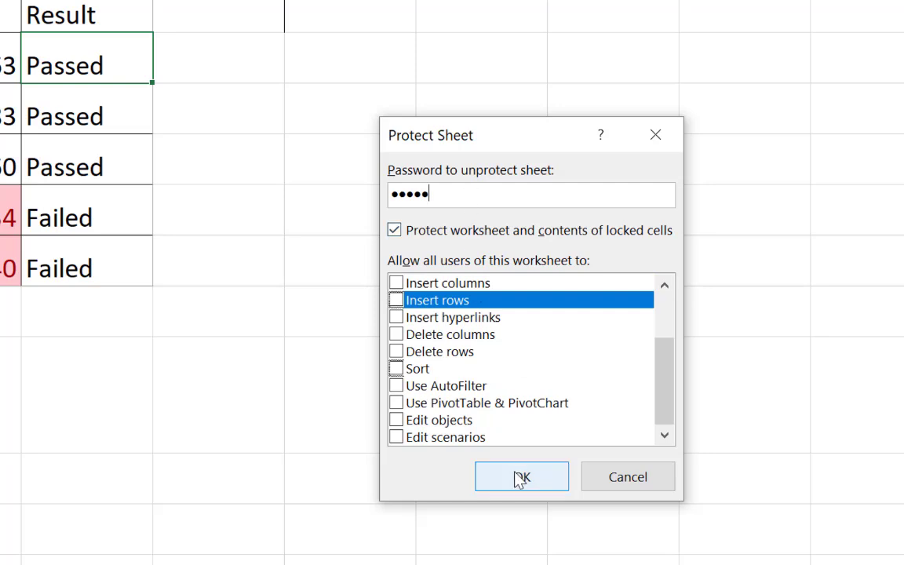
{"action": "left_click", "coordinate": [520, 477]}
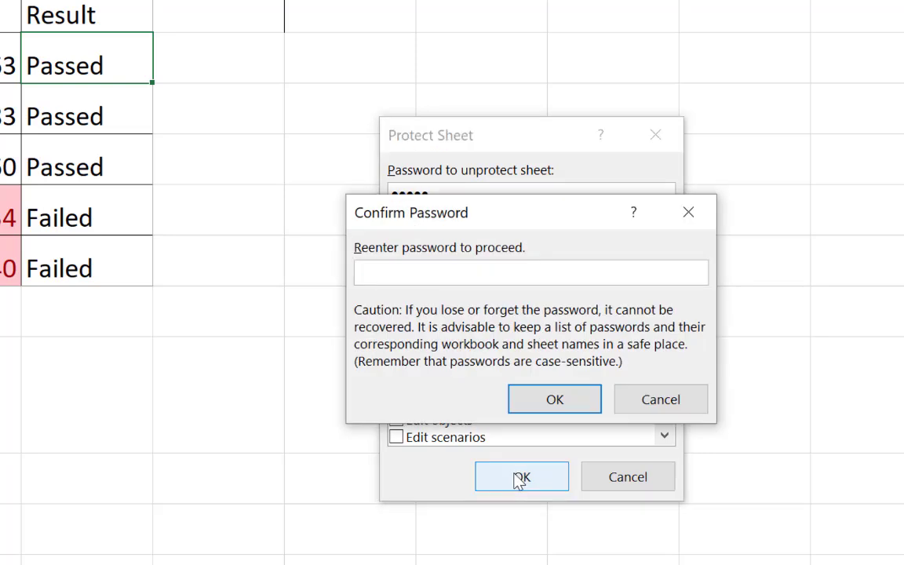
{"action": "left_click", "coordinate": [549, 399]}
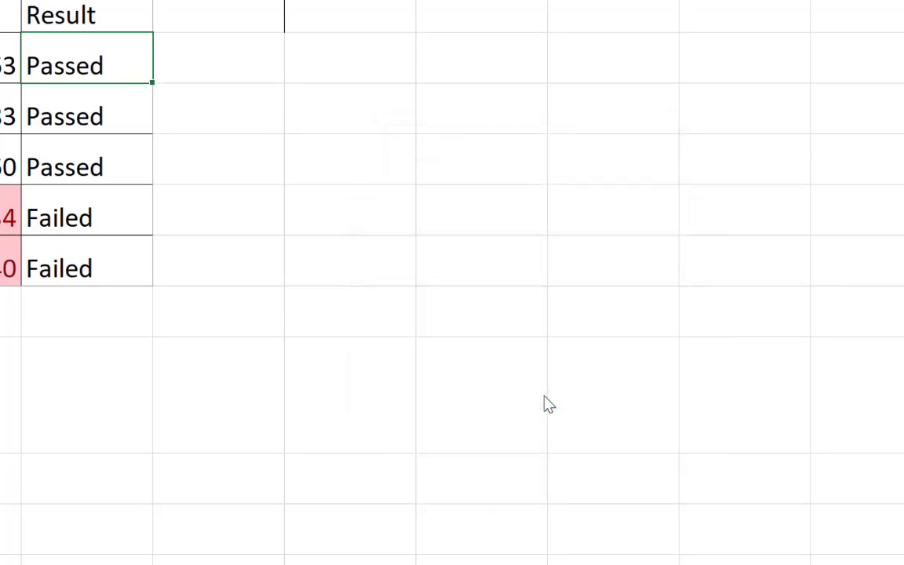
{"action": "left_click", "coordinate": [279, 192]}
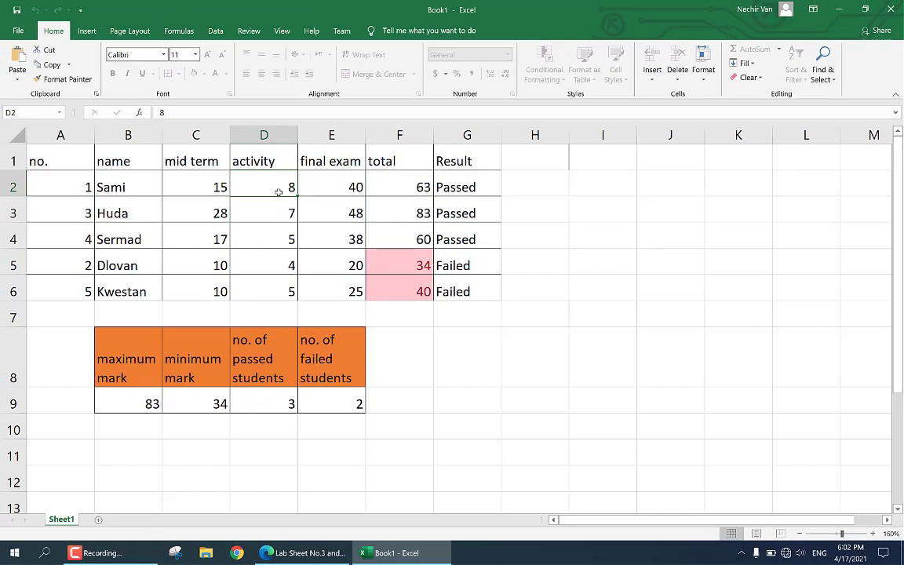
{"action": "double_click", "coordinate": [278, 193]}
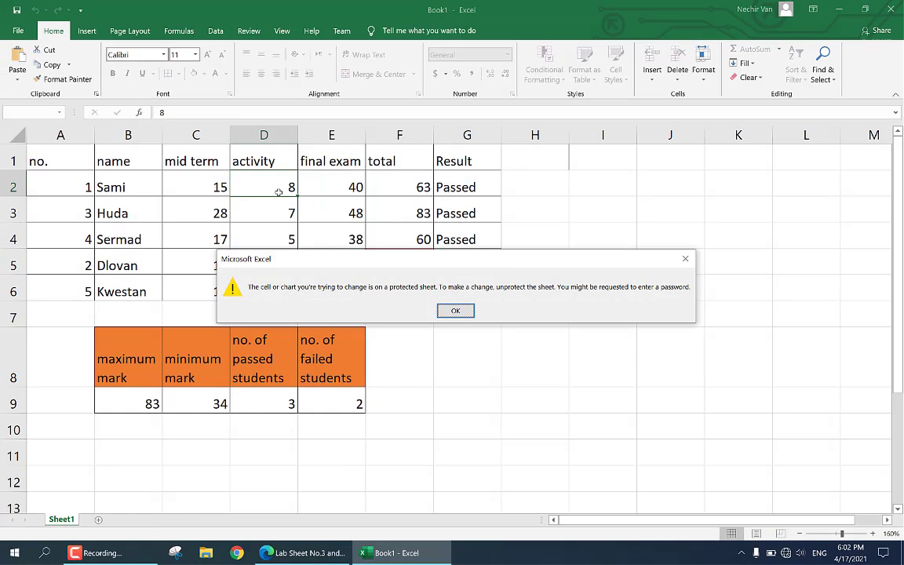
{"action": "left_click", "coordinate": [464, 312]}
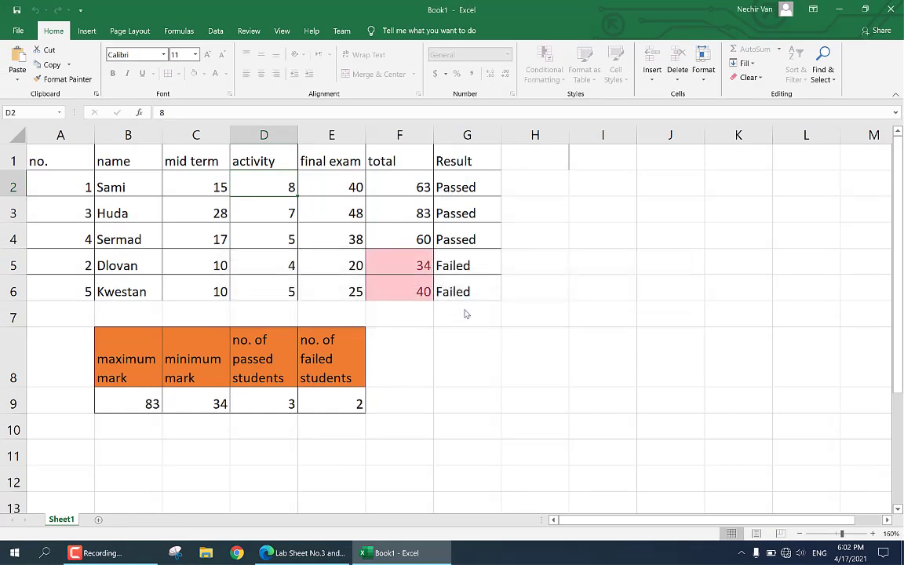
{"action": "left_click", "coordinate": [302, 552]}
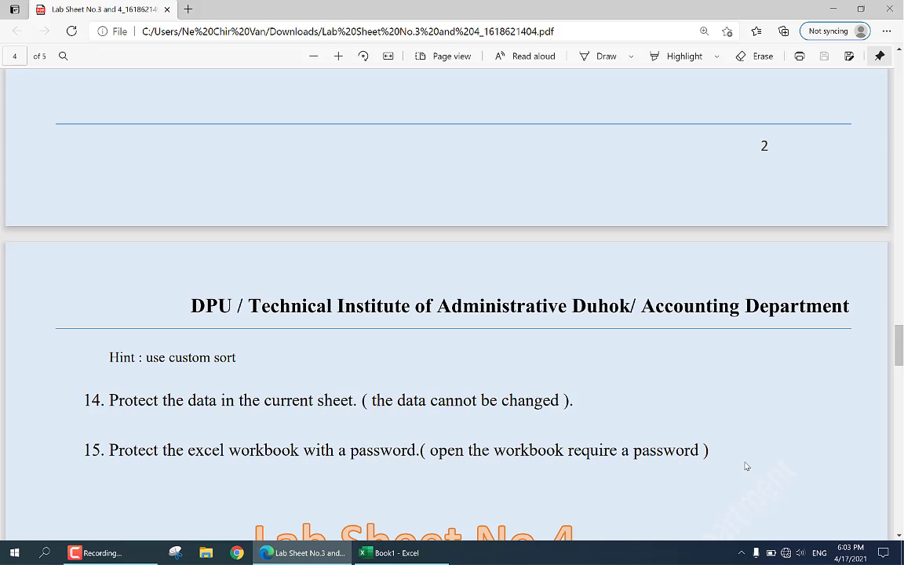
{"action": "left_click", "coordinate": [395, 553]}
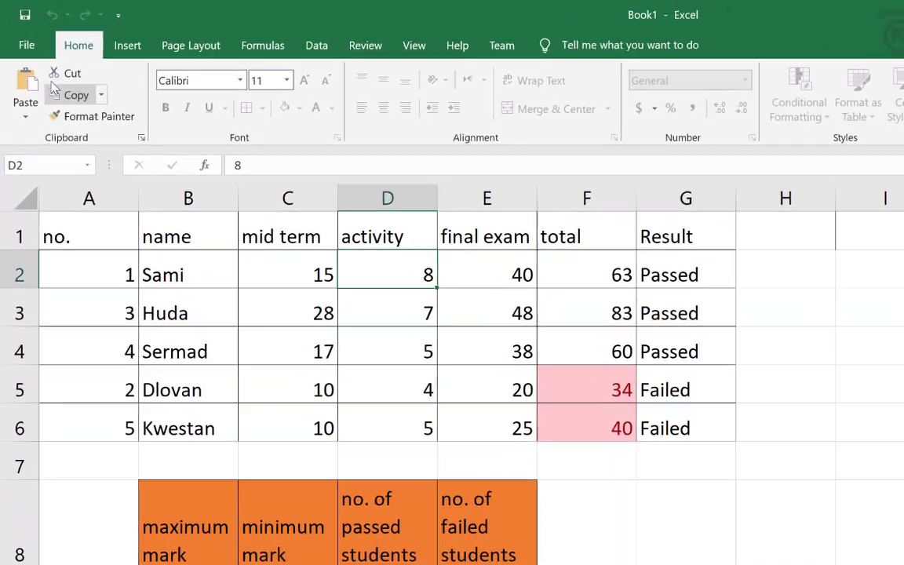
Step: Encrypt the workbook with an opening password from File > Info, entering and confirming it
{"action": "left_click", "coordinate": [26, 45]}
{"action": "left_click", "coordinate": [55, 251]}
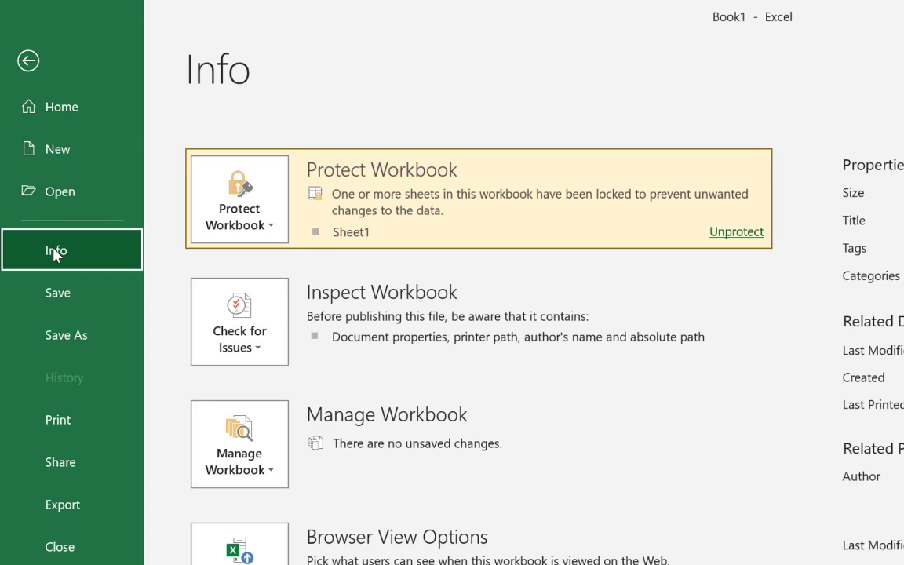
{"action": "left_click", "coordinate": [269, 228]}
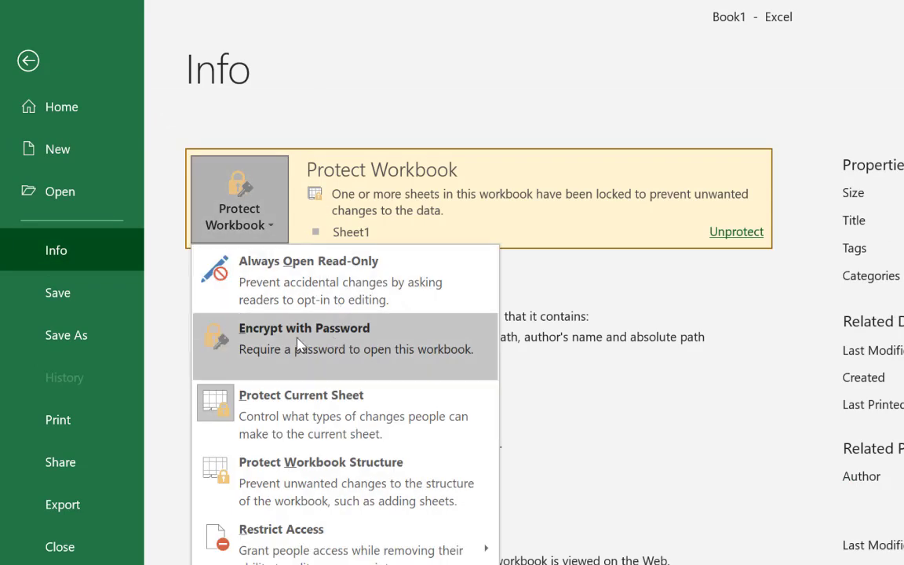
{"action": "left_click", "coordinate": [352, 345]}
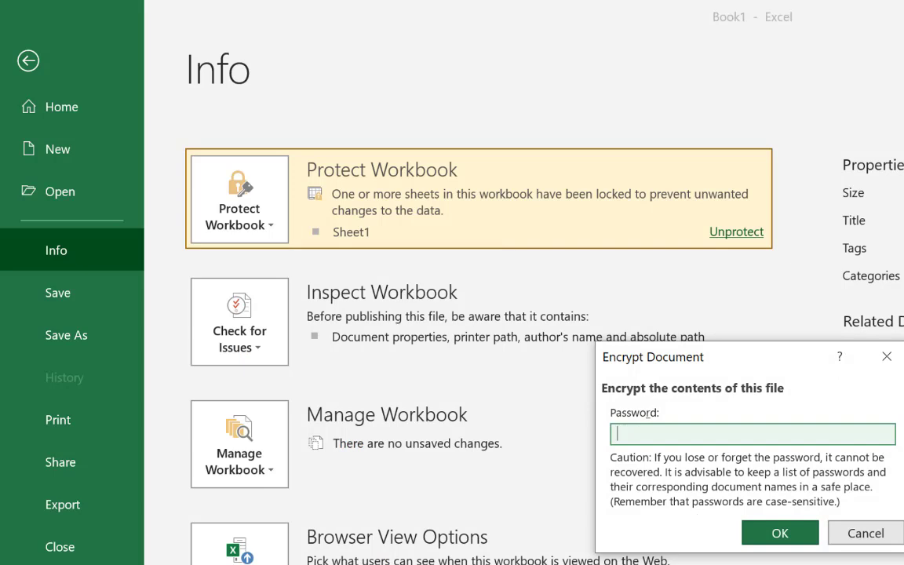
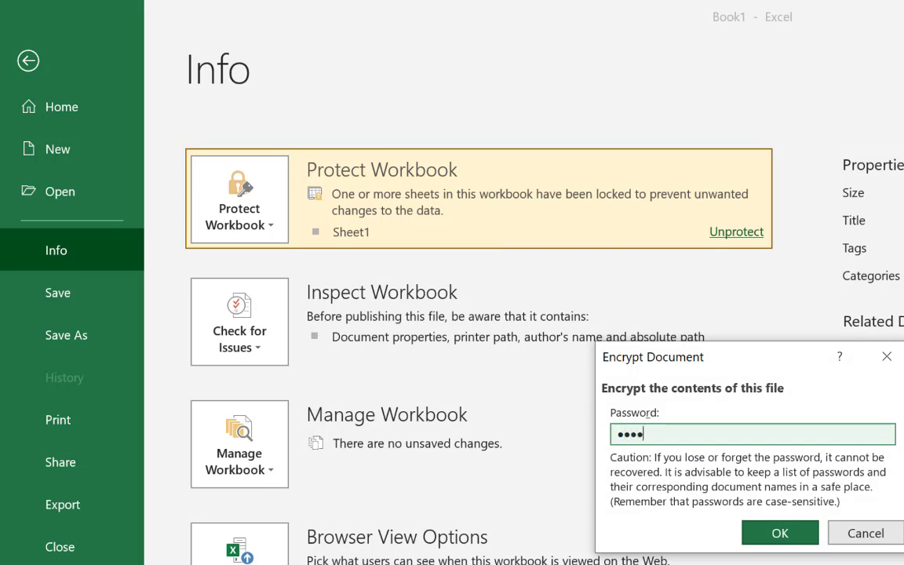
{"action": "left_click", "coordinate": [795, 536]}
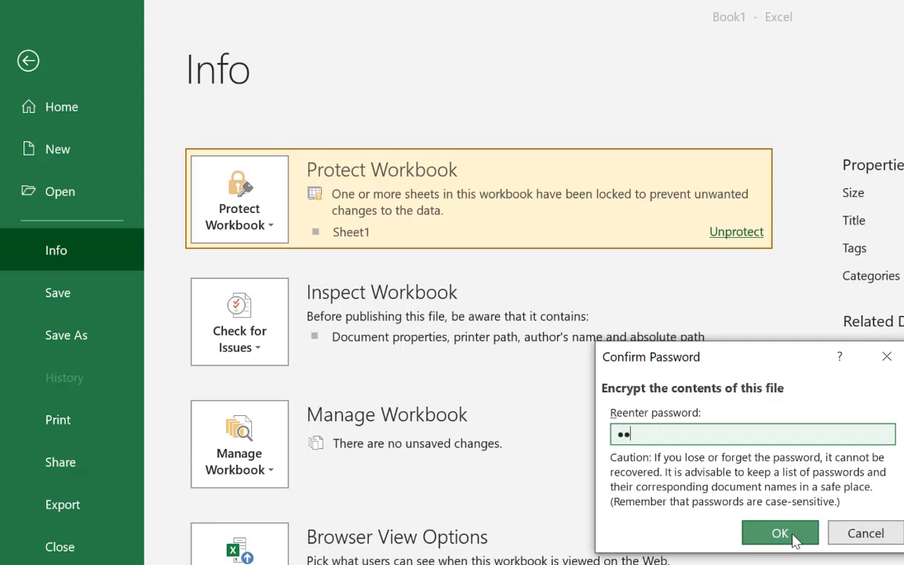
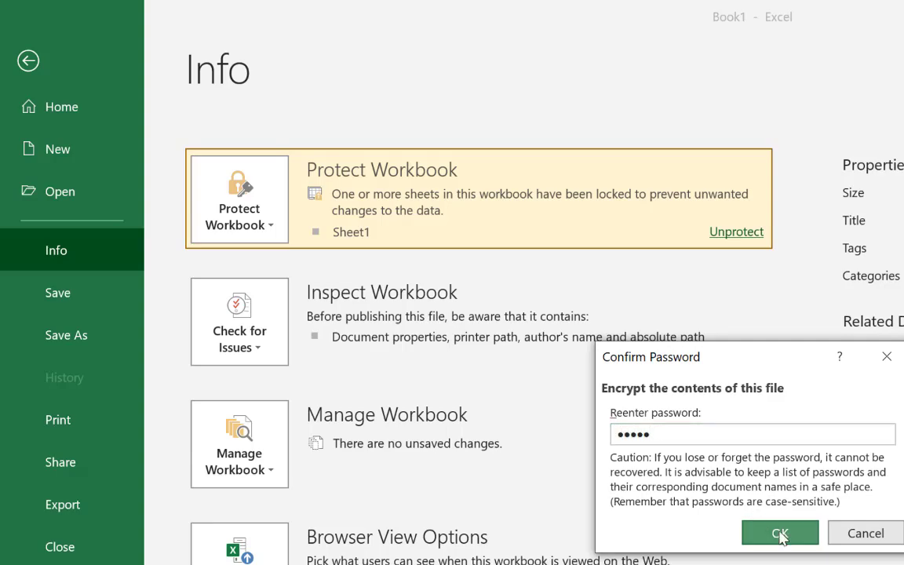
{"action": "left_click", "coordinate": [778, 534]}
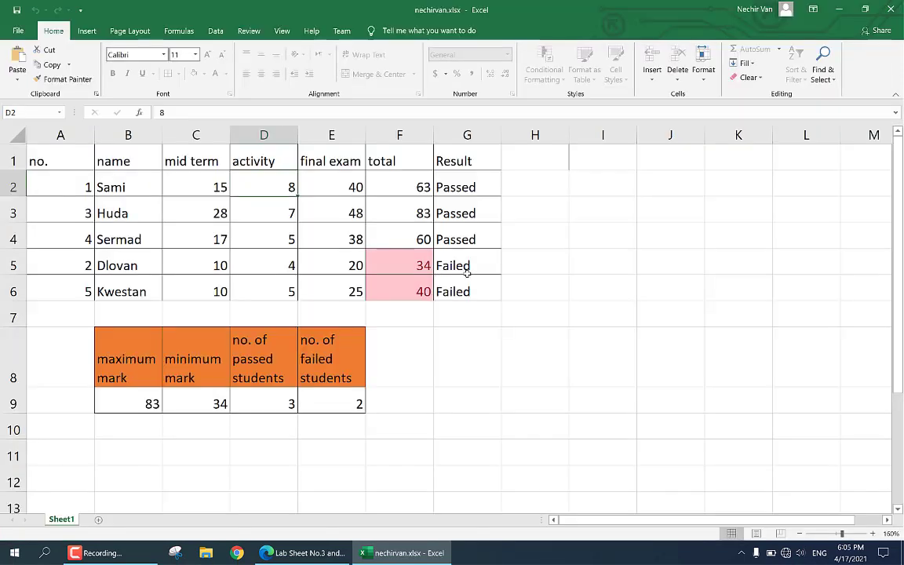
Step: Close Excel and browse This PC to New Volume (D:), selecting nechirvan.xlsx
{"action": "left_click", "coordinate": [894, 9]}
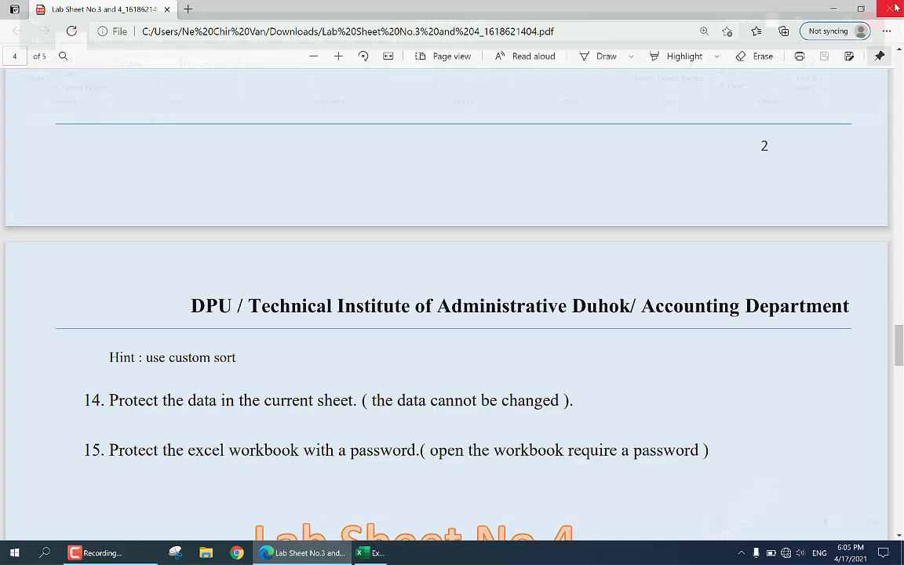
{"action": "left_click", "coordinate": [831, 9]}
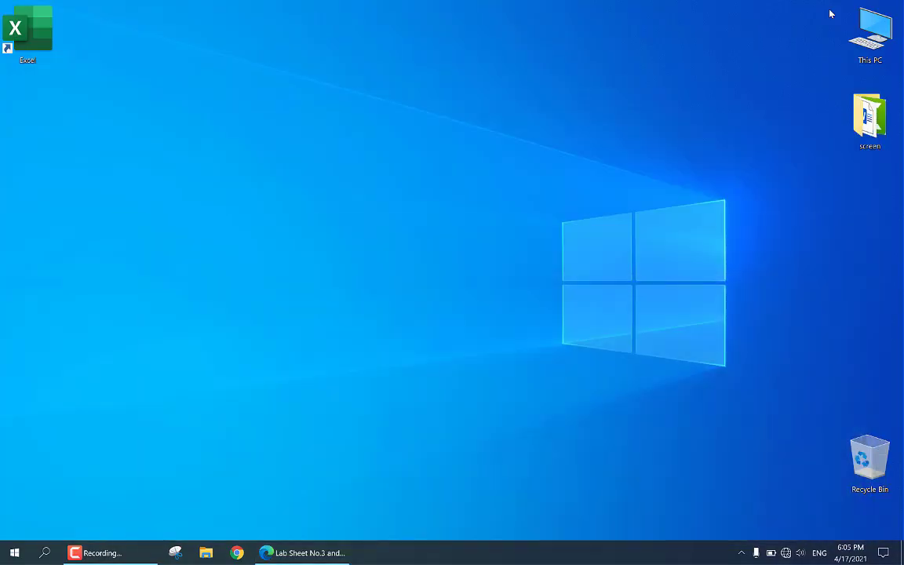
{"action": "double_click", "coordinate": [868, 28]}
{"action": "double_click", "coordinate": [442, 367]}
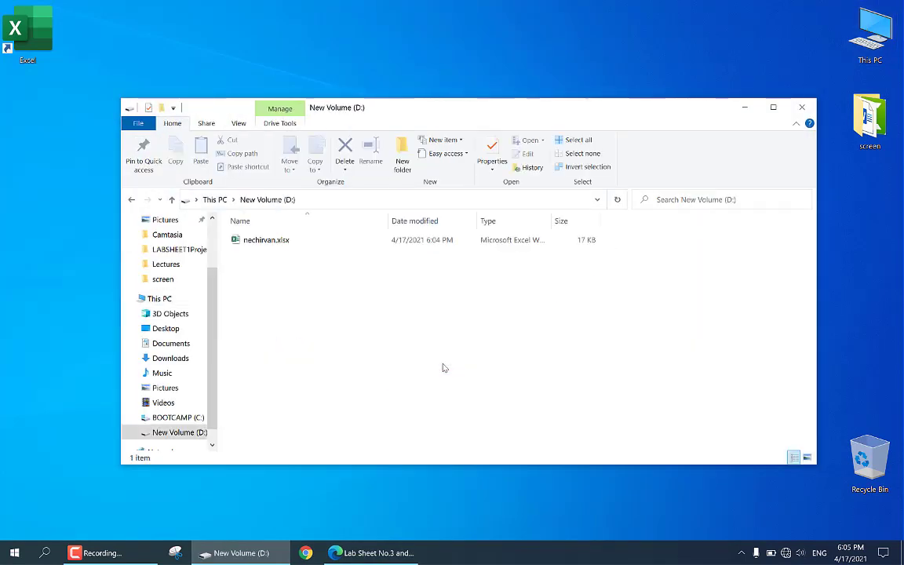
{"action": "left_click", "coordinate": [269, 241]}
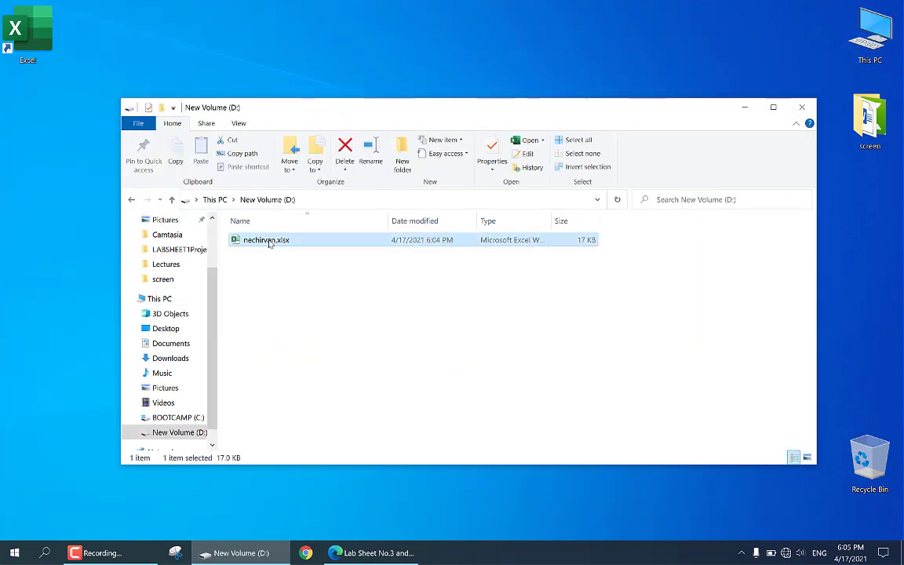
Step: Open nechirvan.xlsx, submit a wrong password and dismiss the rejection message
{"action": "double_click", "coordinate": [269, 241]}
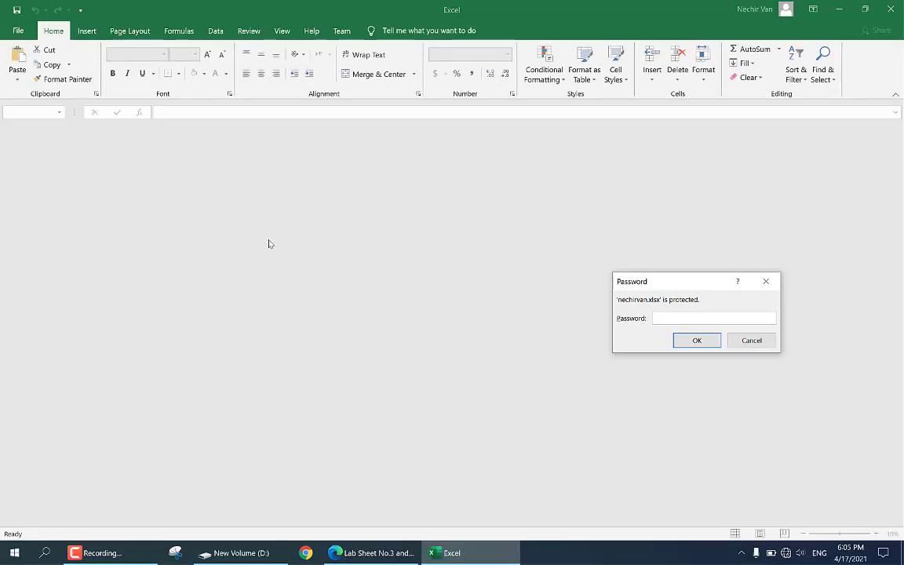
{"action": "left_click_drag", "start_coordinate": [671, 291], "coordinate": [622, 284]}
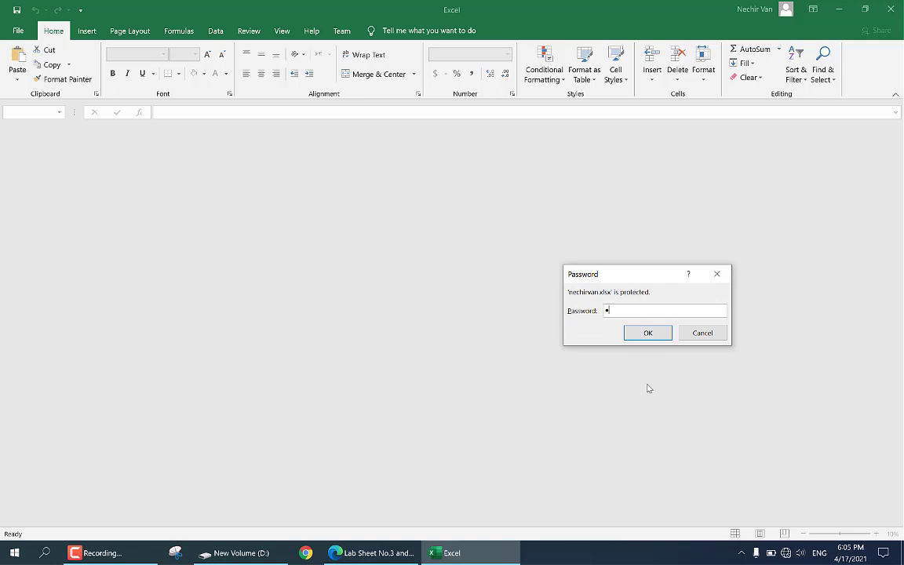
{"action": "left_click", "coordinate": [646, 332]}
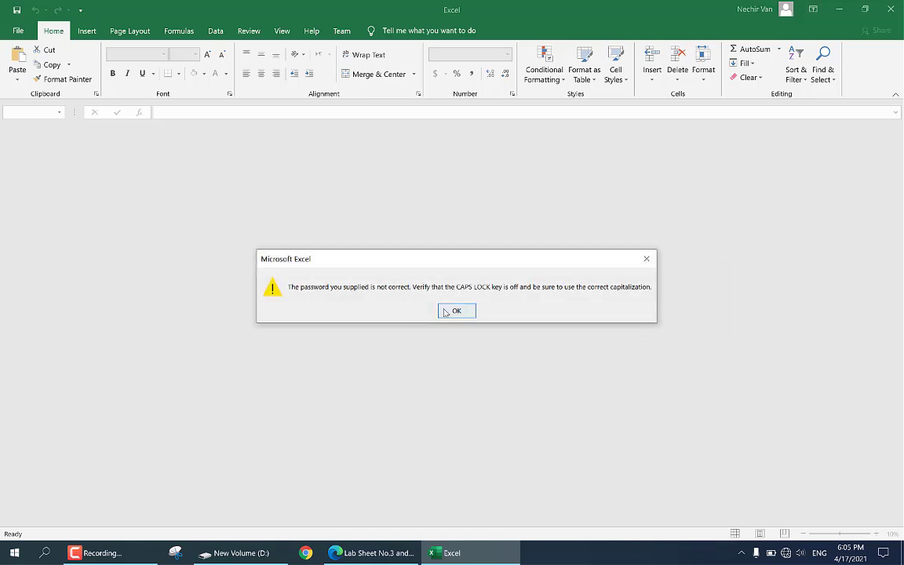
{"action": "left_click", "coordinate": [444, 312]}
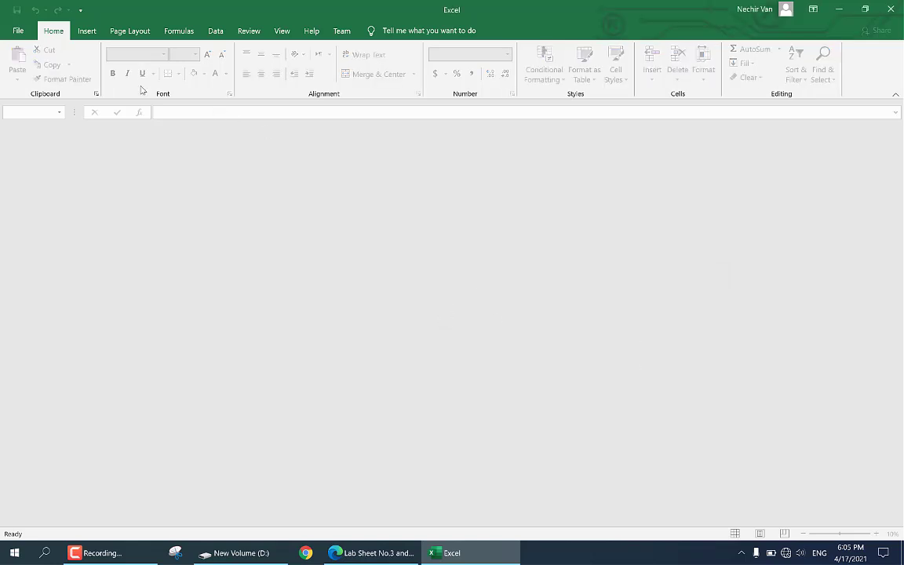
Step: Reopen nechirvan.xlsx from Recent with the correct password and return to the workbook
{"action": "left_click", "coordinate": [21, 31]}
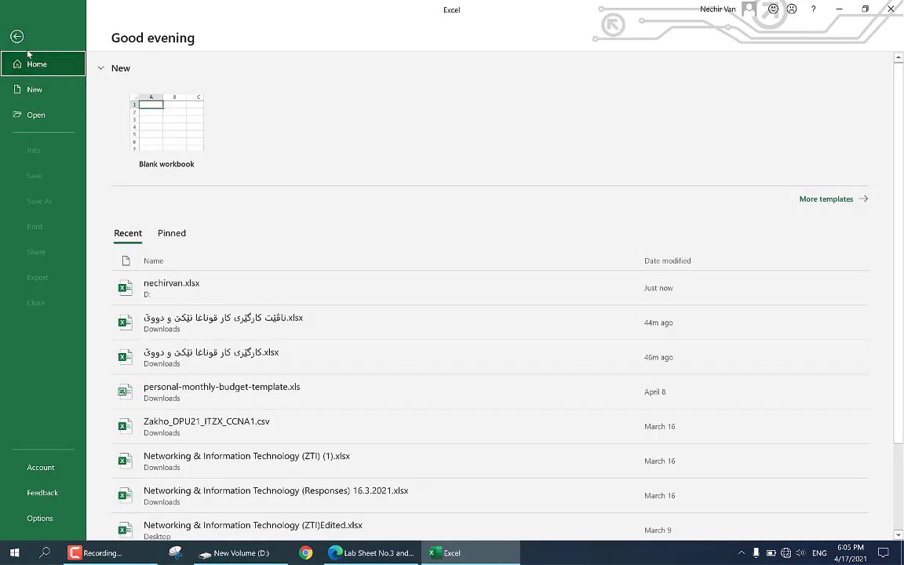
{"action": "left_click", "coordinate": [166, 284]}
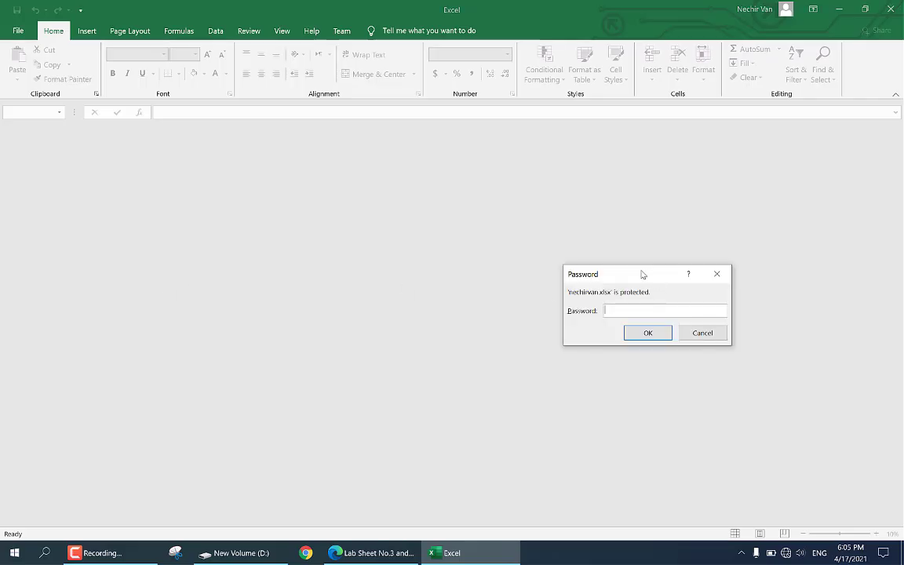
{"action": "left_click_drag", "start_coordinate": [641, 274], "coordinate": [510, 273]}
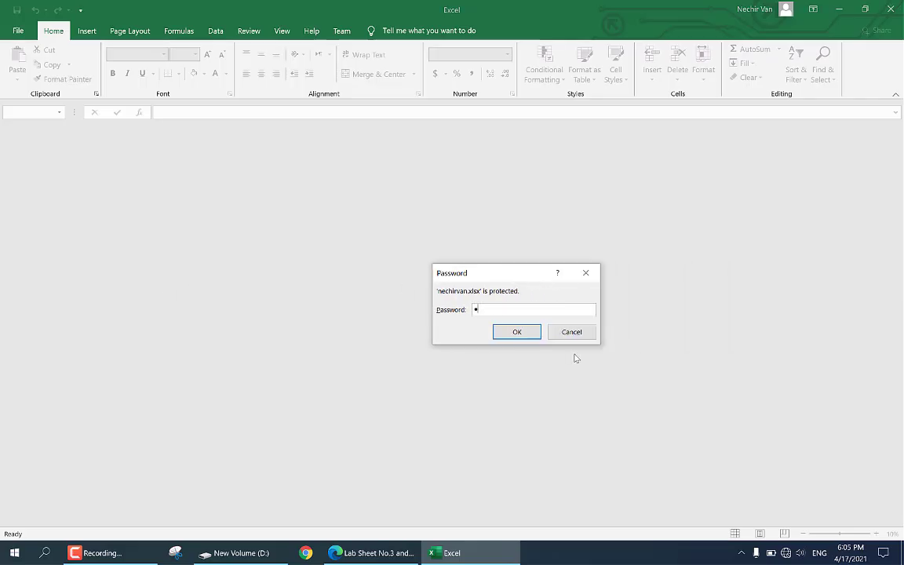
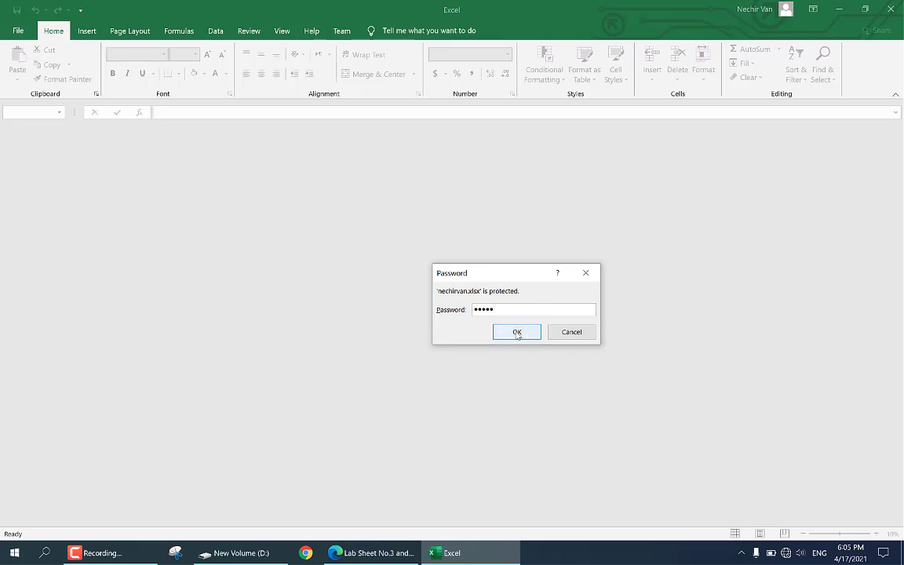
{"action": "left_click", "coordinate": [517, 331]}
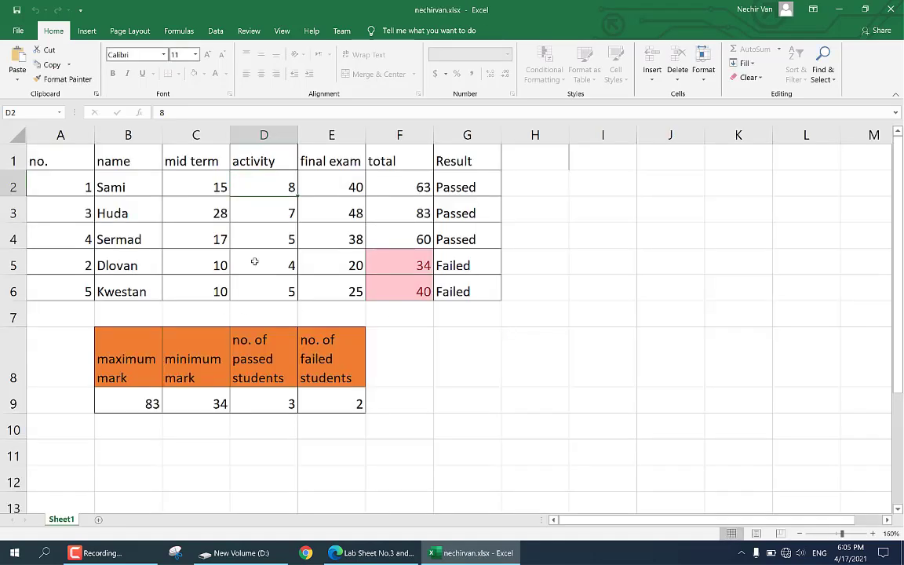
{"action": "left_click", "coordinate": [350, 554]}
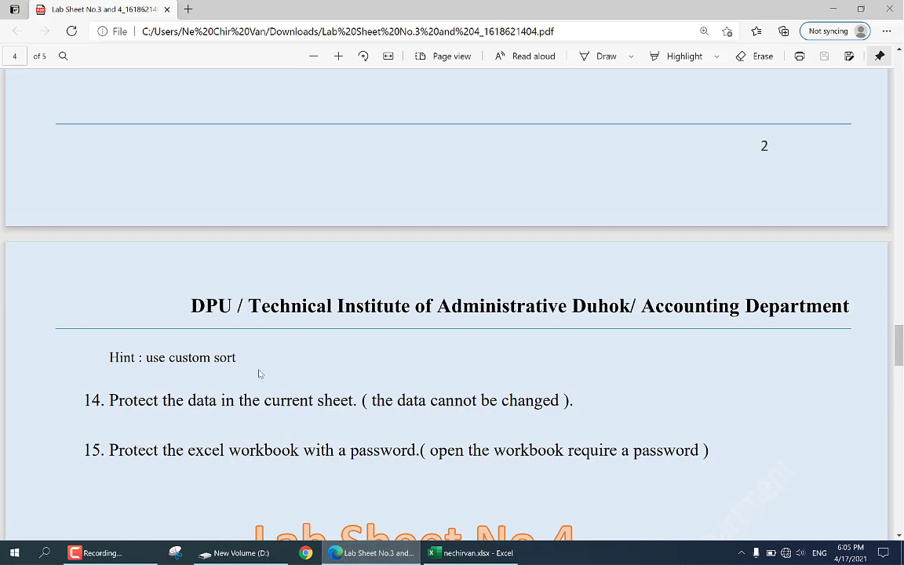
{"action": "key", "text": "alt+Tab"}
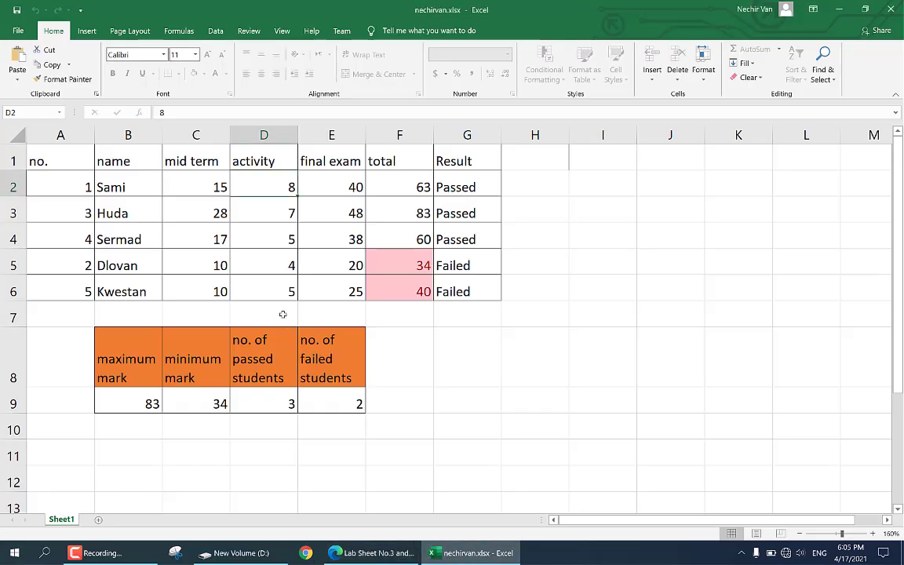
Step: Clear the opening password from nechirvan.xlsx under Encrypt with Password
{"action": "left_click", "coordinate": [17, 32]}
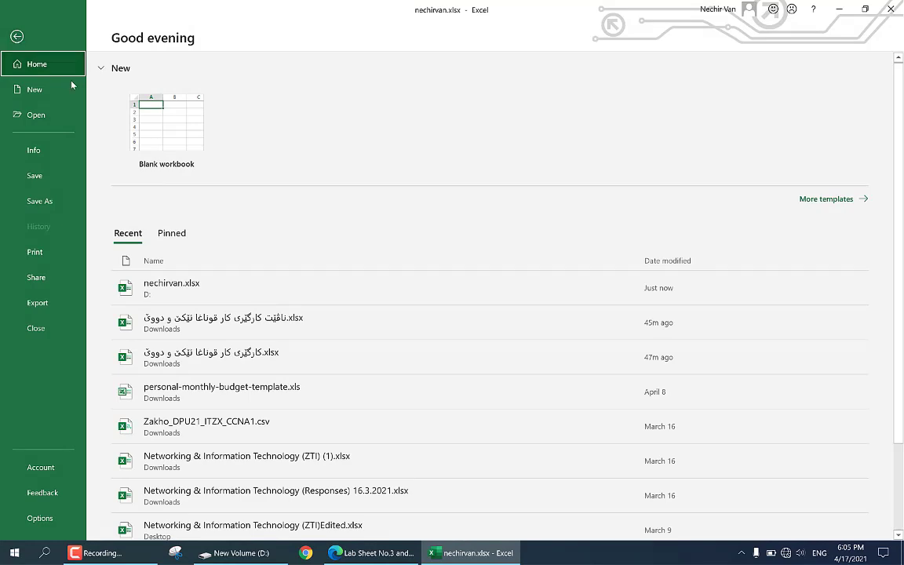
{"action": "left_click", "coordinate": [35, 152]}
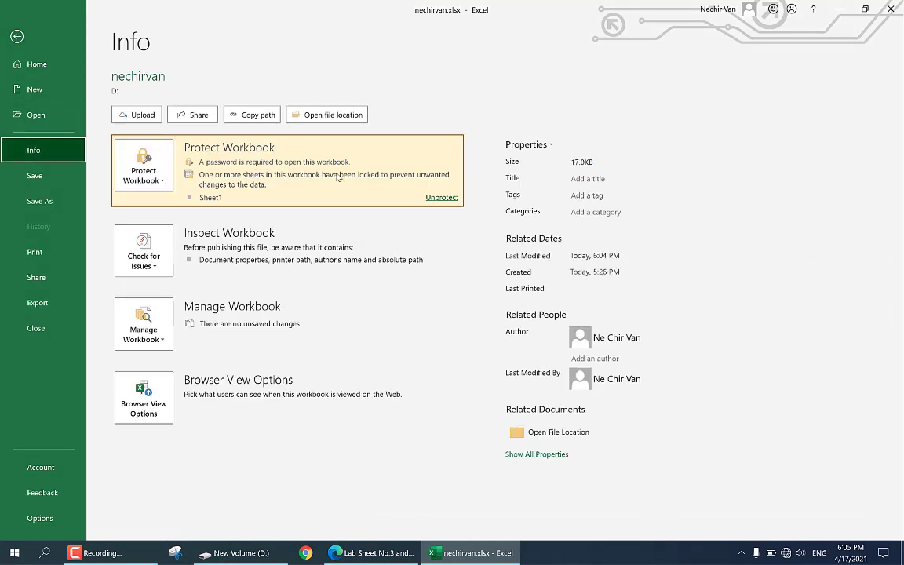
{"action": "left_click", "coordinate": [142, 164]}
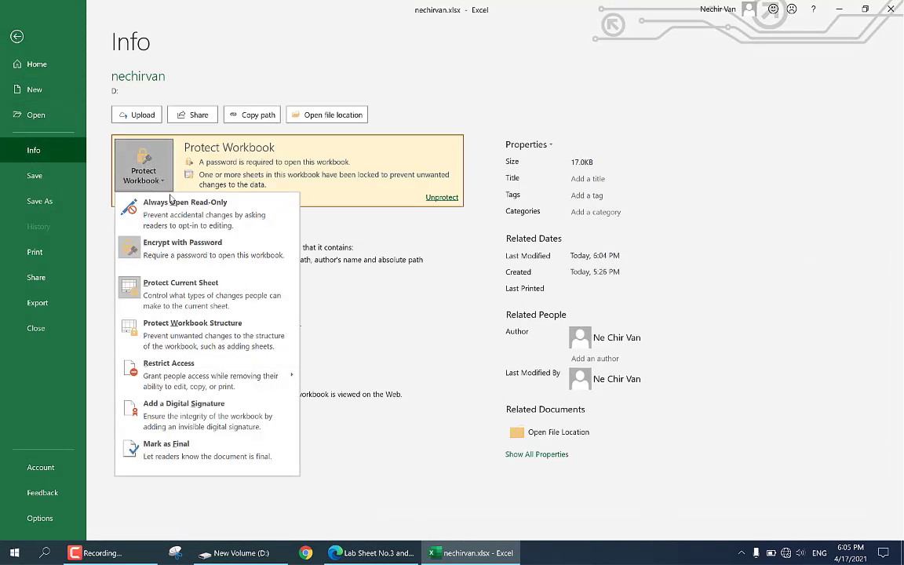
{"action": "left_click", "coordinate": [171, 252]}
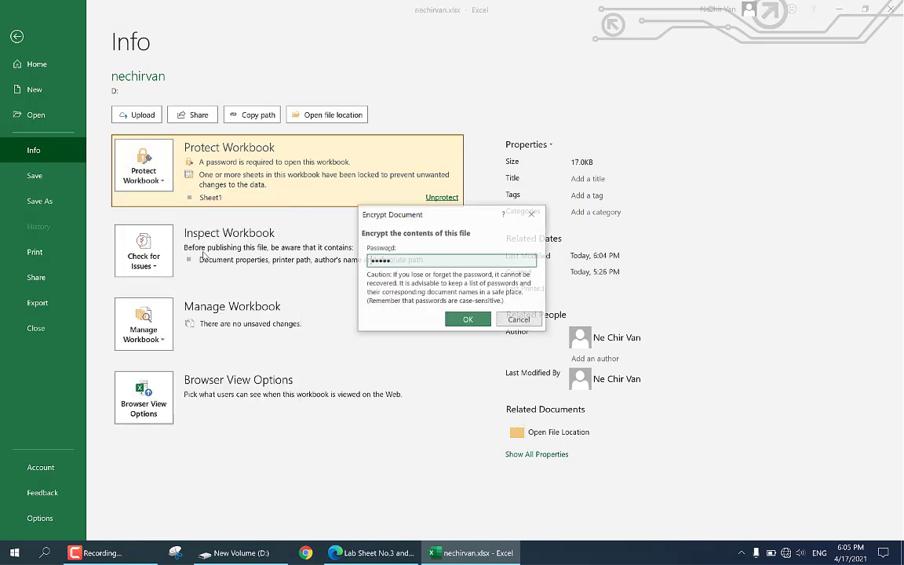
{"action": "double_click", "coordinate": [414, 260]}
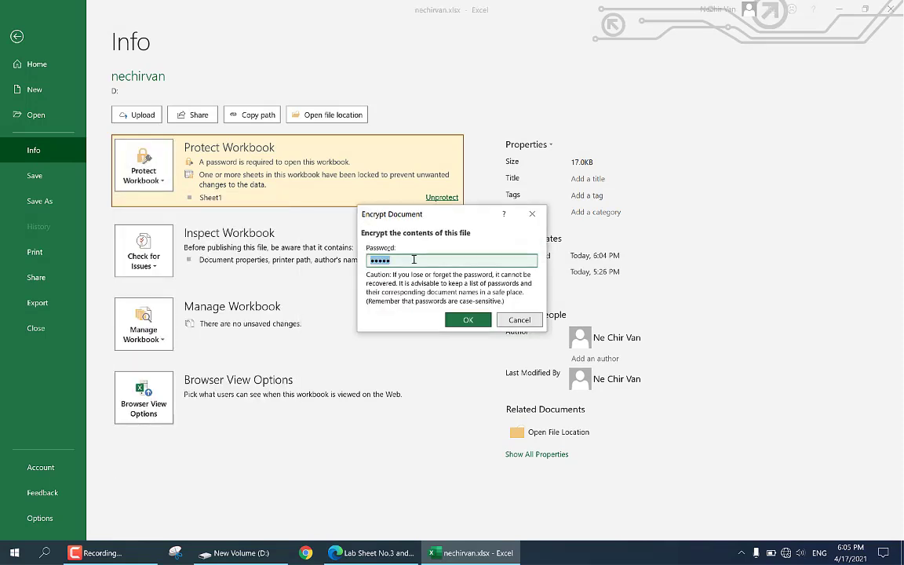
{"action": "key", "text": "BackSpace"}
{"action": "left_click", "coordinate": [471, 319]}
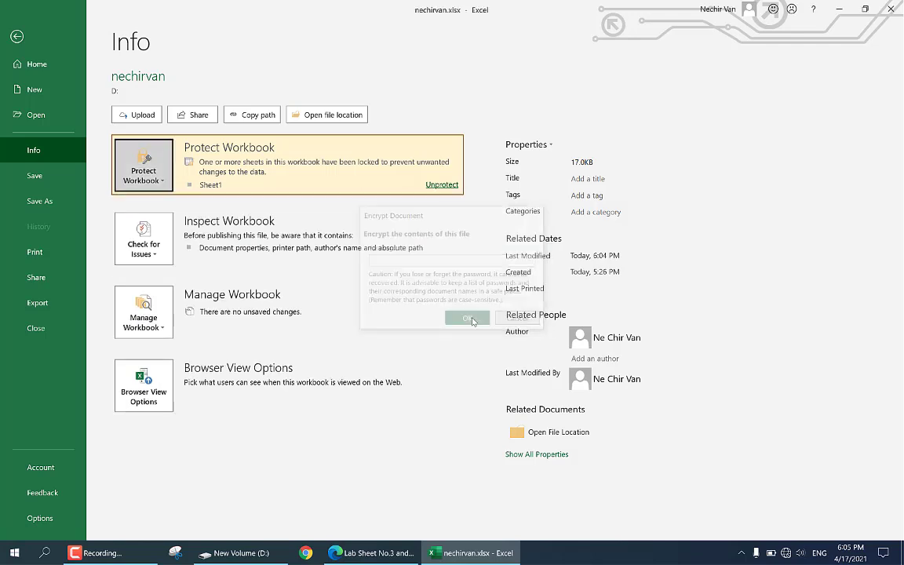
Step: Unprotect Sheet1 with its sheet password, then bring the lab sheet PDF to the front
{"action": "left_click", "coordinate": [145, 163]}
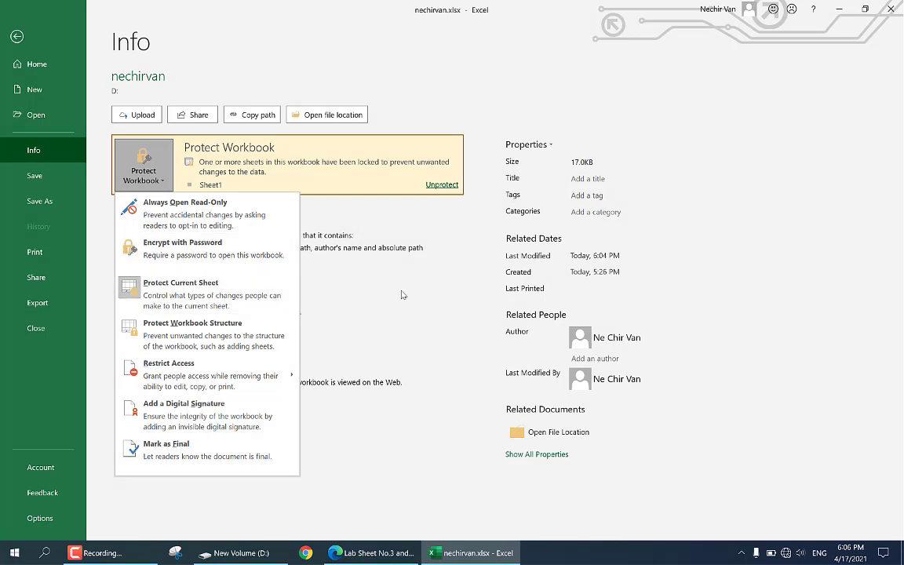
{"action": "left_click", "coordinate": [443, 185]}
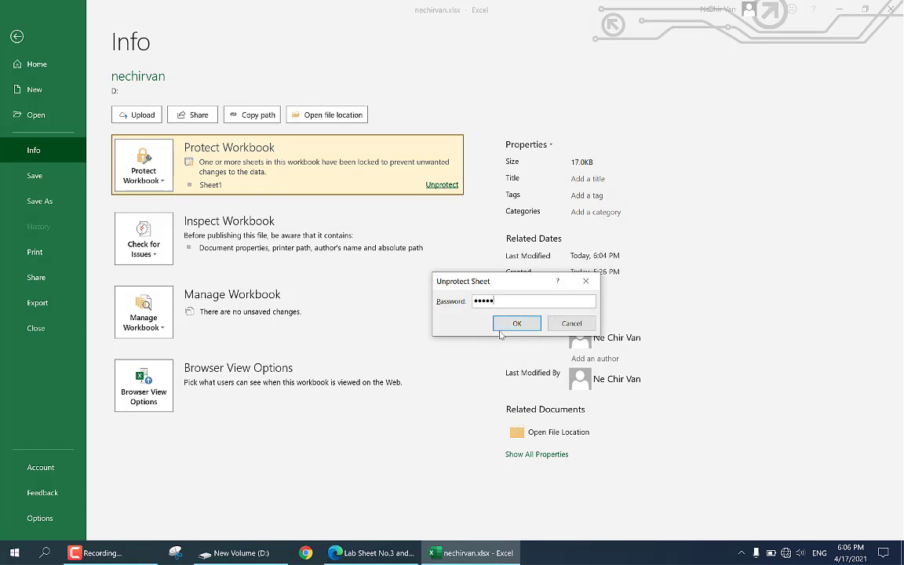
{"action": "left_click", "coordinate": [505, 325]}
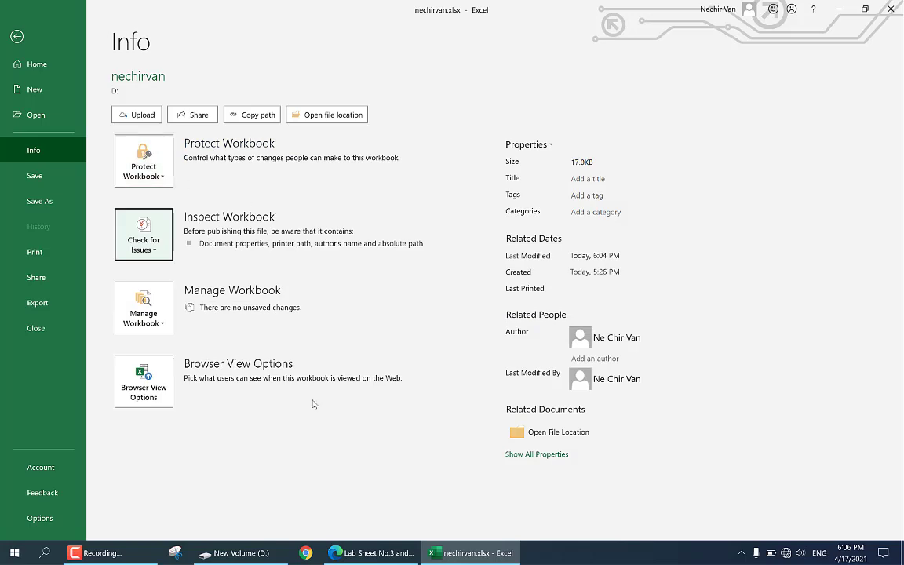
{"action": "left_click", "coordinate": [395, 557]}
{"action": "scroll", "coordinate": [271, 343], "scroll_direction": "down", "scroll_amount": 2}
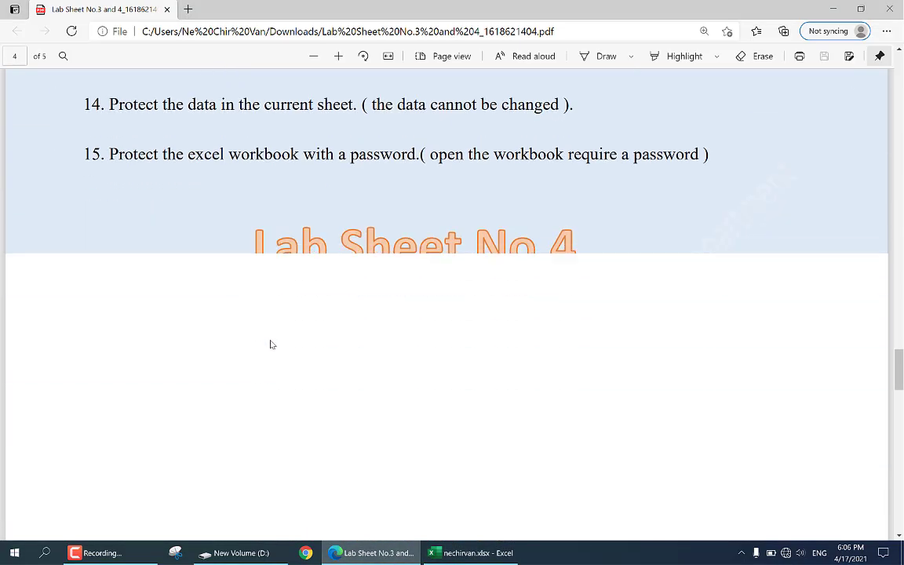
{"action": "scroll", "coordinate": [270, 343], "scroll_direction": "up", "scroll_amount": 5}
{"action": "scroll", "coordinate": [270, 343], "scroll_direction": "down", "scroll_amount": 3}
{"action": "scroll", "coordinate": [271, 343], "scroll_direction": "down", "scroll_amount": 1}
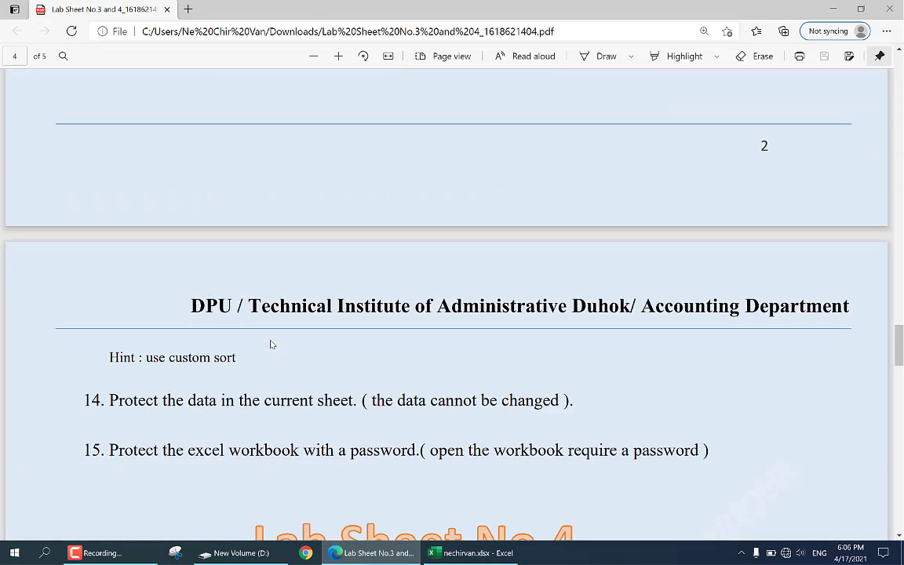
{"action": "scroll", "coordinate": [271, 343], "scroll_direction": "down", "scroll_amount": 1}
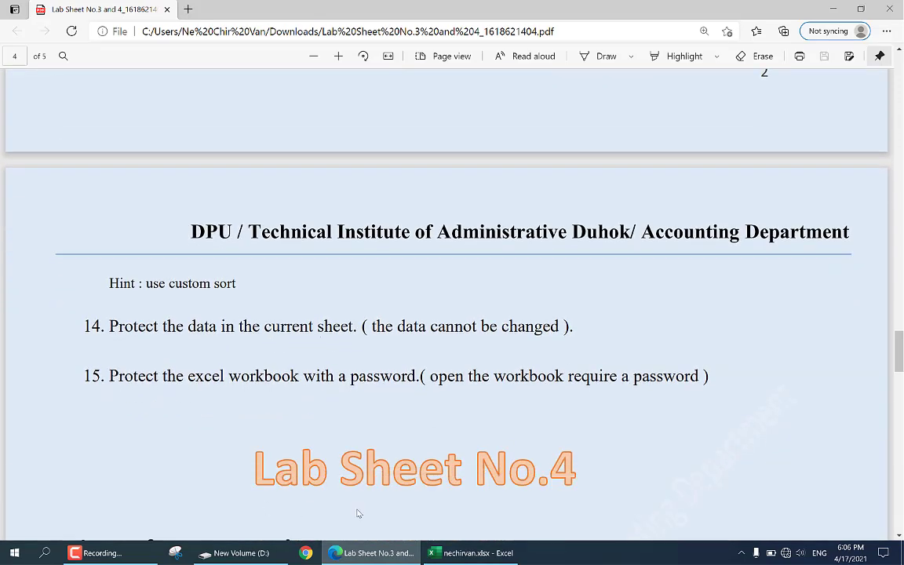
{"action": "mouse_move", "coordinate": [469, 553]}
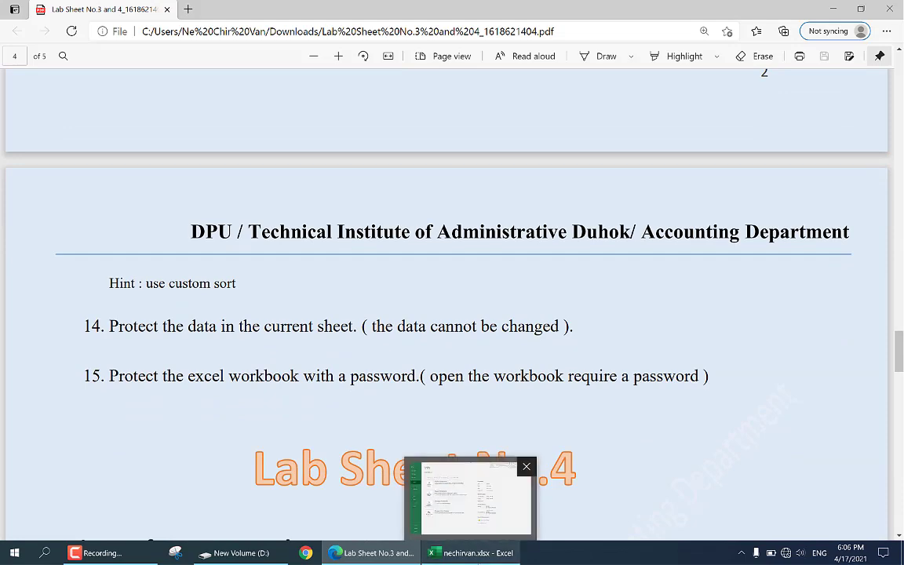